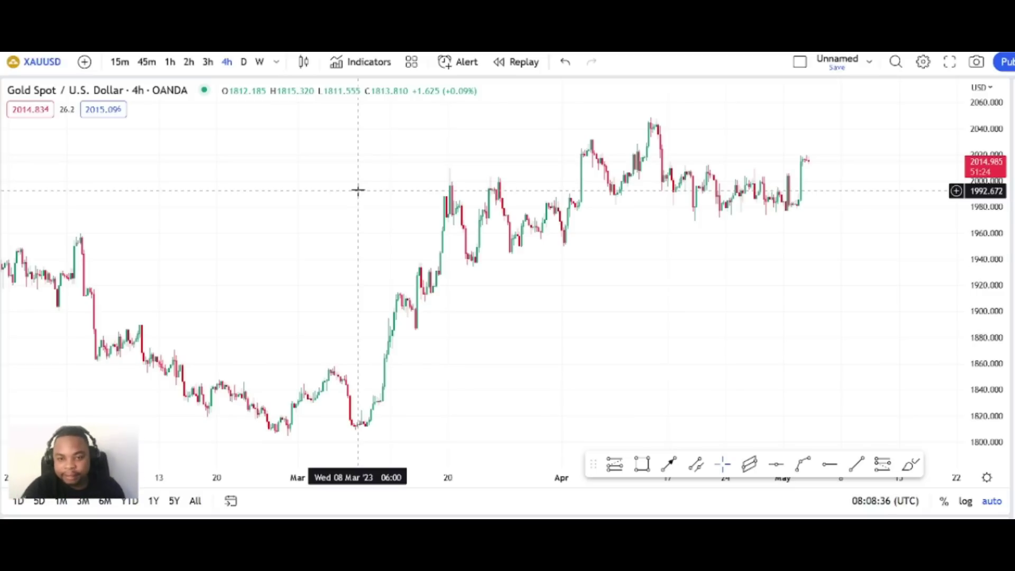
- Replace the gold chart with the DXY U.S. Dollar Index chart
click(53, 62)
key(BackSpace)
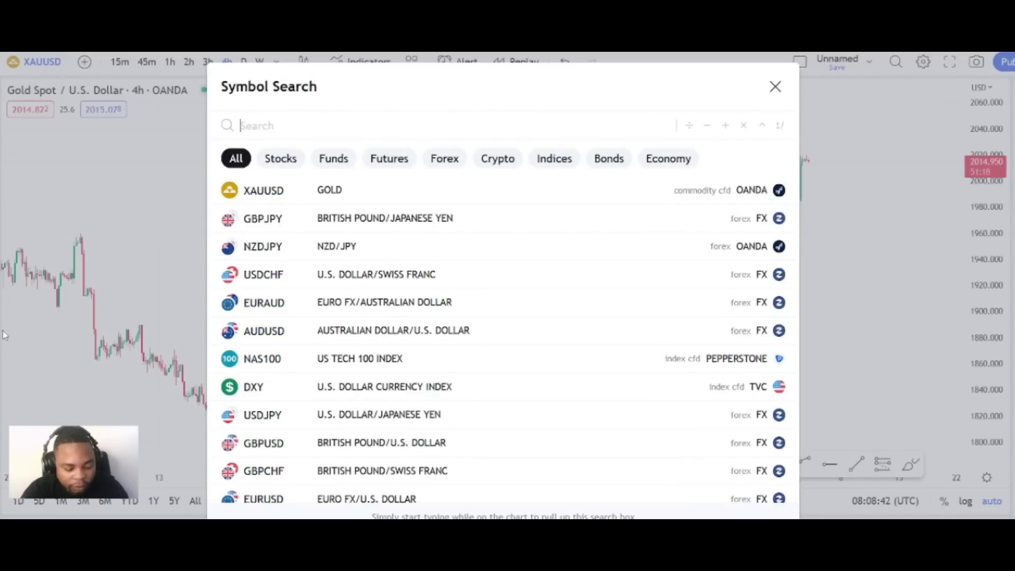
text(DXY)
key(Return)
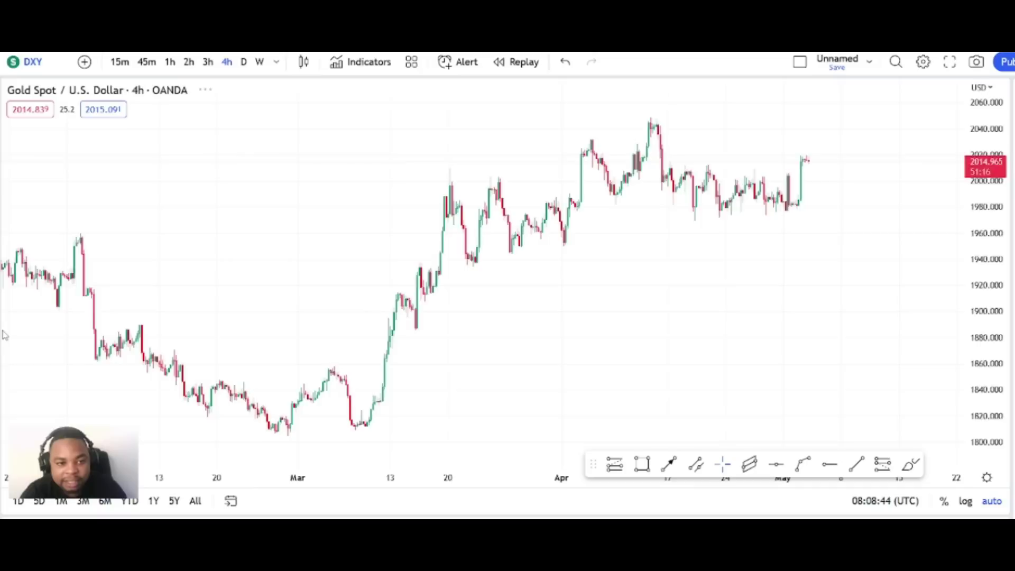
- Examine the recent price action around the purple ascending channel on the 4-hour chart
scroll(430, 300, down, 5)
scroll(444, 330, up, 8)
scroll(444, 327, up, 4)
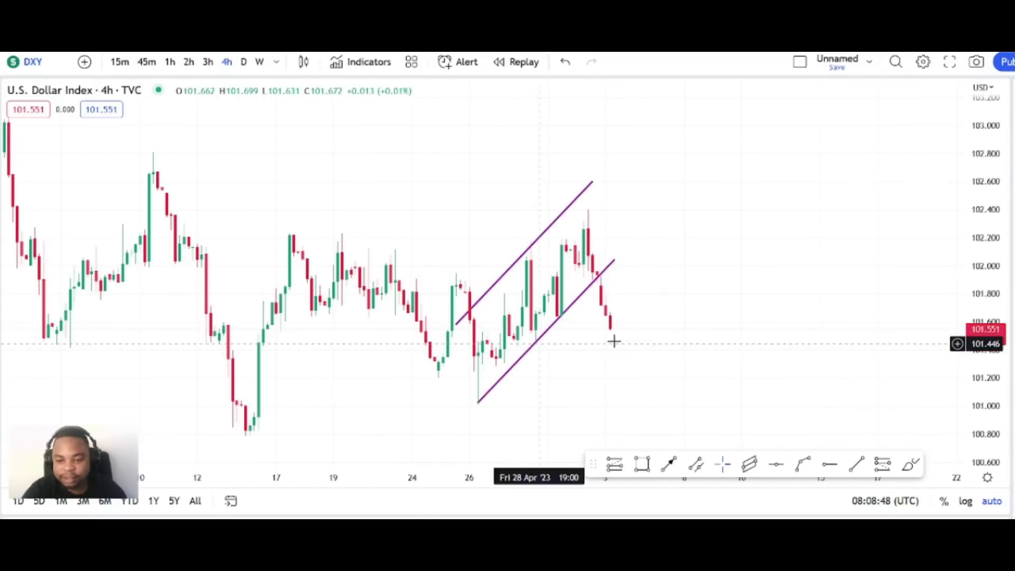
drag(614, 340, 808, 269)
scroll(457, 193, up, 6)
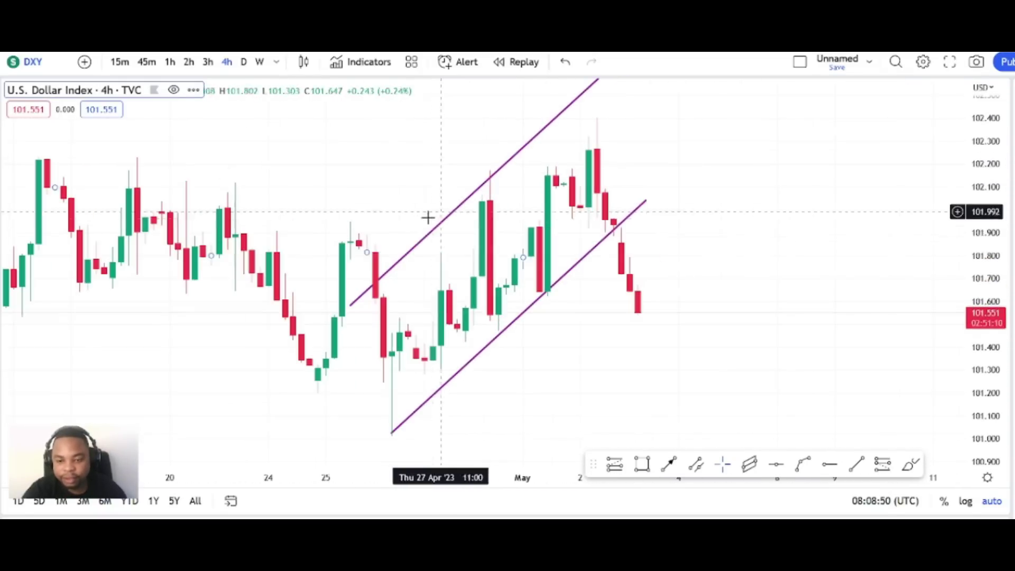
scroll(296, 242, down, 2)
scroll(286, 232, down, 3)
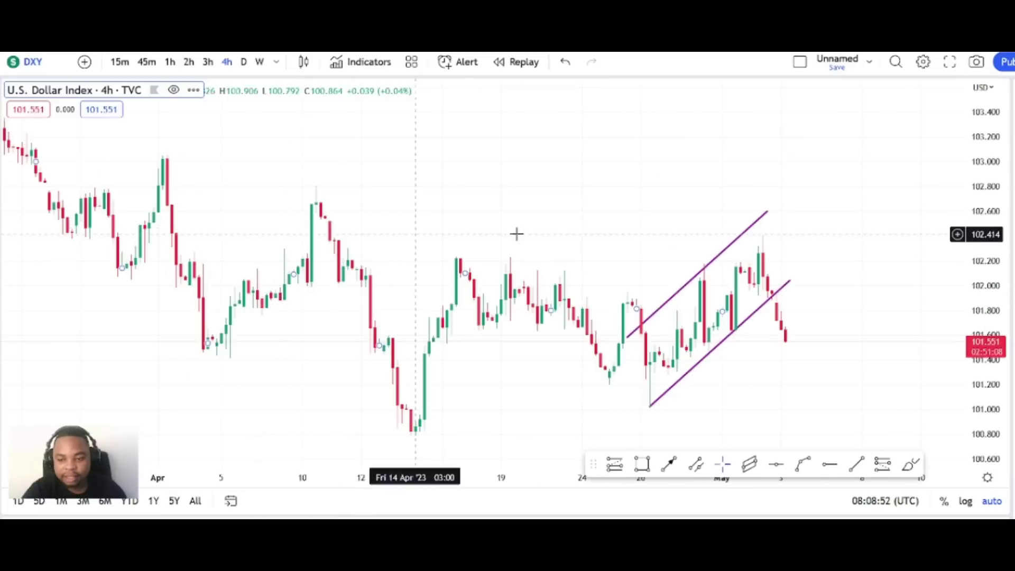
scroll(497, 185, up, 3)
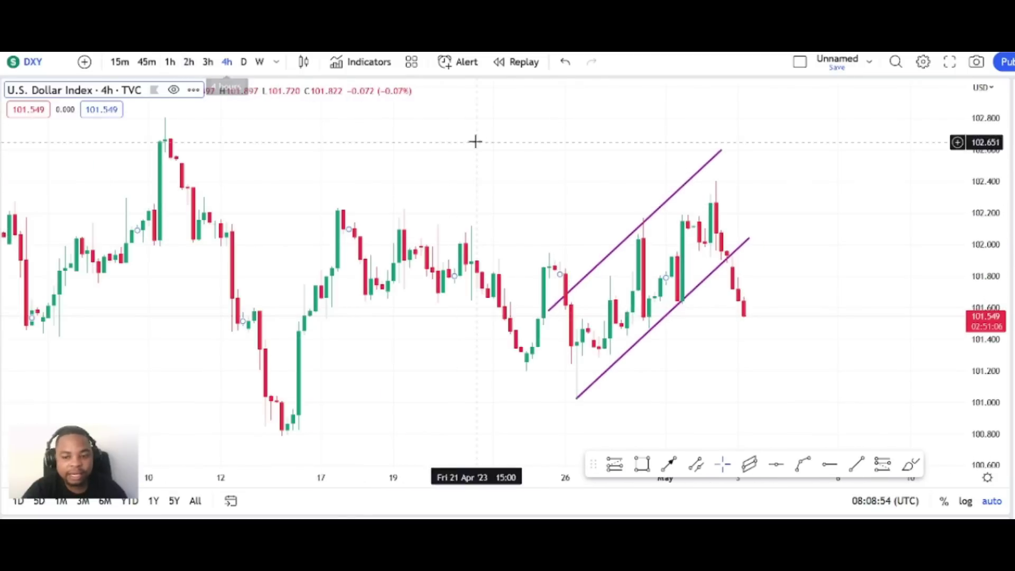
- Remove the existing channel drawings from the DXY chart
right_click(502, 152)
click(560, 474)
scroll(320, 317, down, 4)
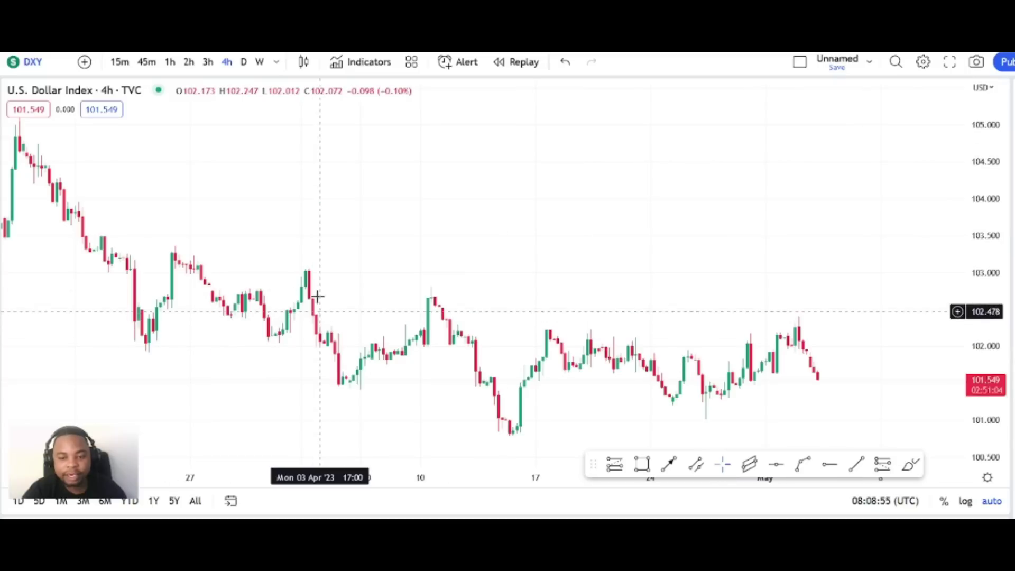
- Switch the chart to the daily timeframe and bring the past year's price history into view
click(244, 63)
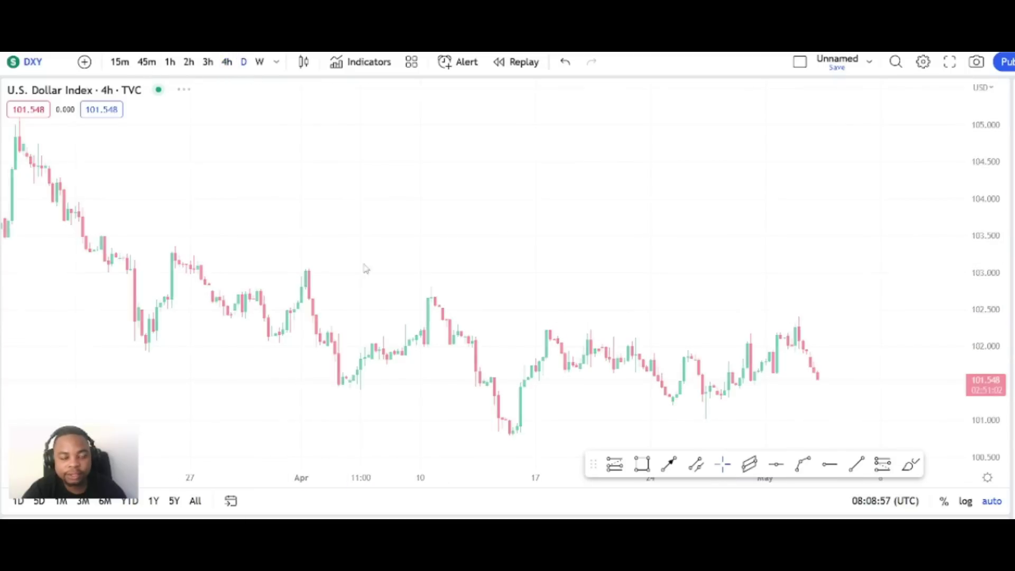
scroll(408, 290, up, 3)
scroll(423, 290, down, 6)
scroll(618, 256, down, 3)
scroll(613, 248, up, 5)
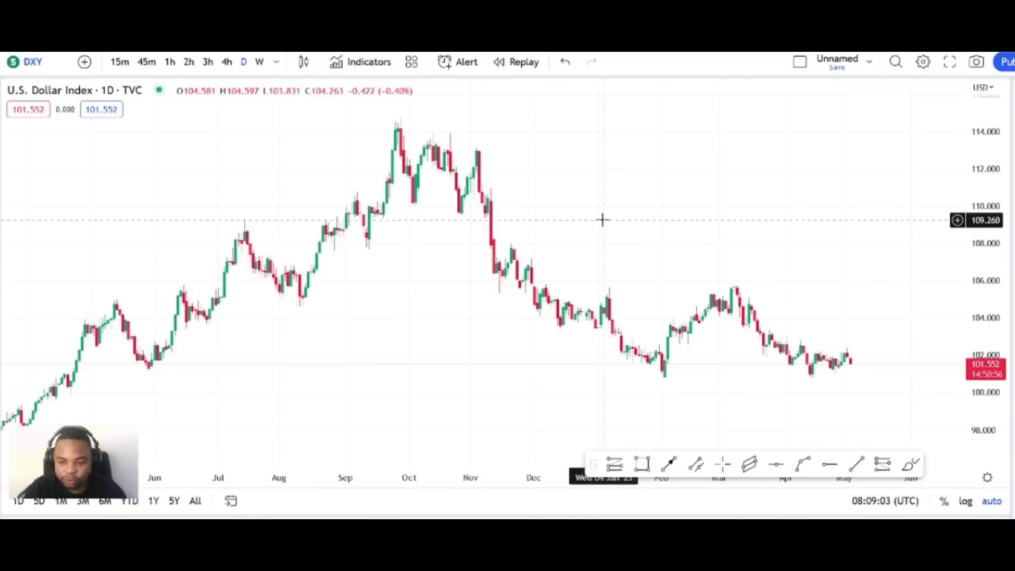
- Draw a horizontal ray at about 100.75 under the early February and mid-April lows
scroll(601, 220, up, 4)
drag(600, 220, 426, 163)
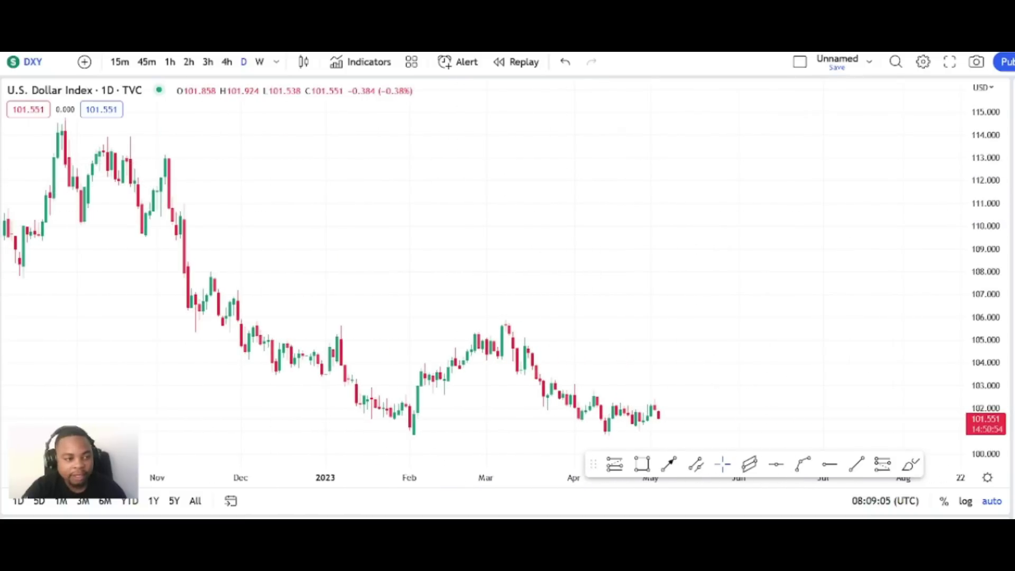
click(344, 436)
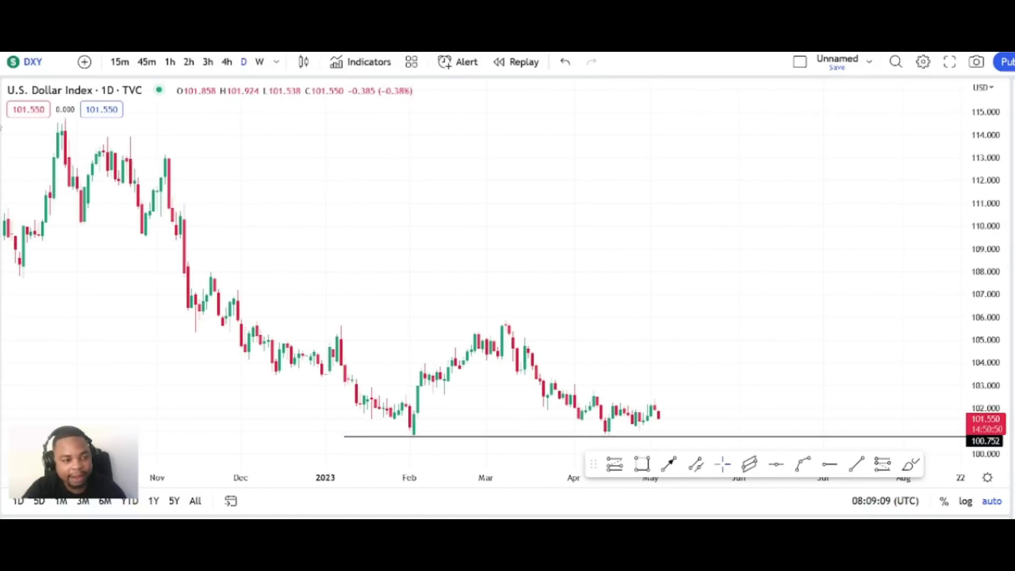
- Draw an upward arrow beyond the latest candle, from about 100.63 at the support ray to about 112.90
click(1, 126)
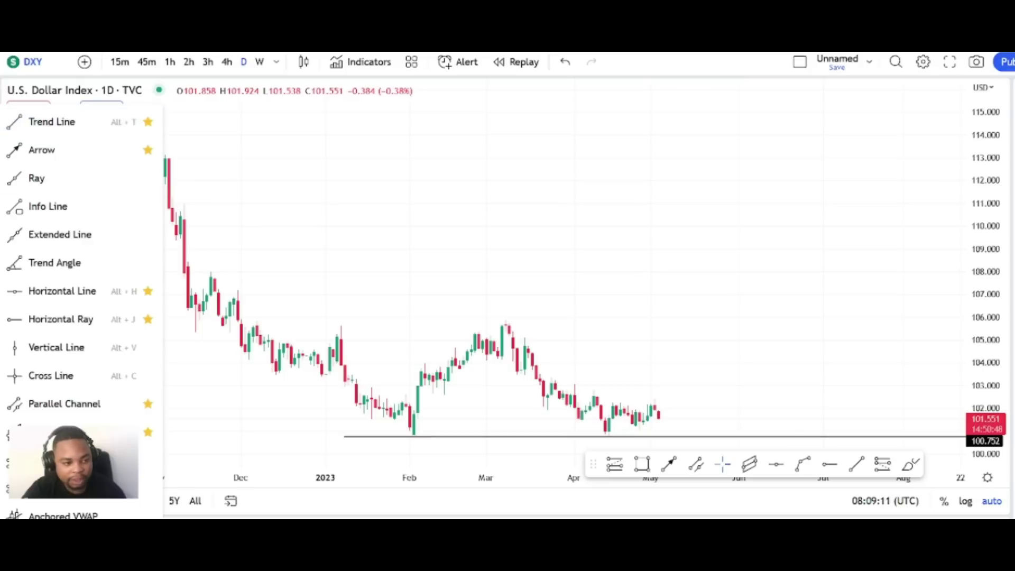
click(25, 157)
click(681, 439)
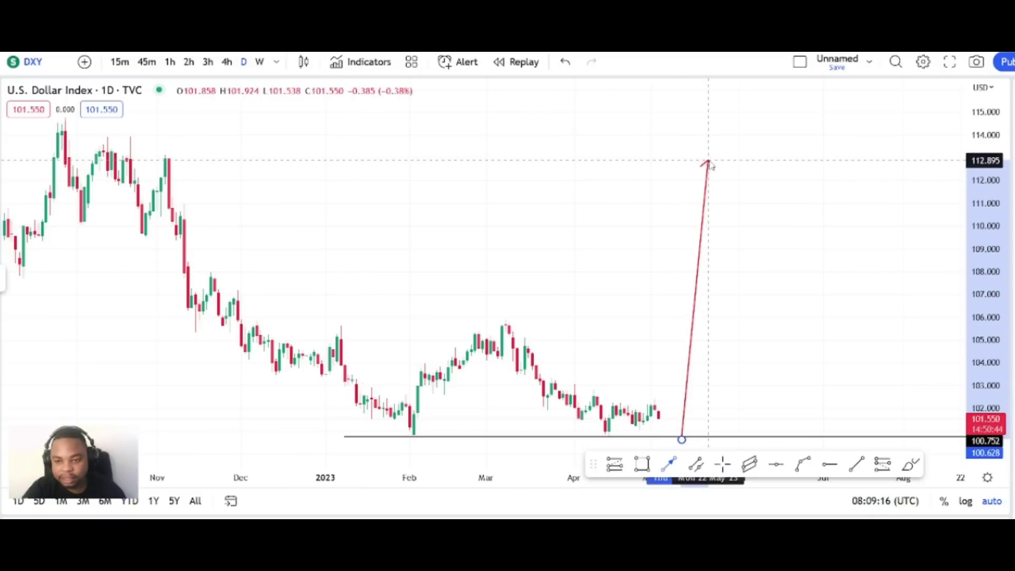
click(708, 159)
drag(555, 199, 745, 201)
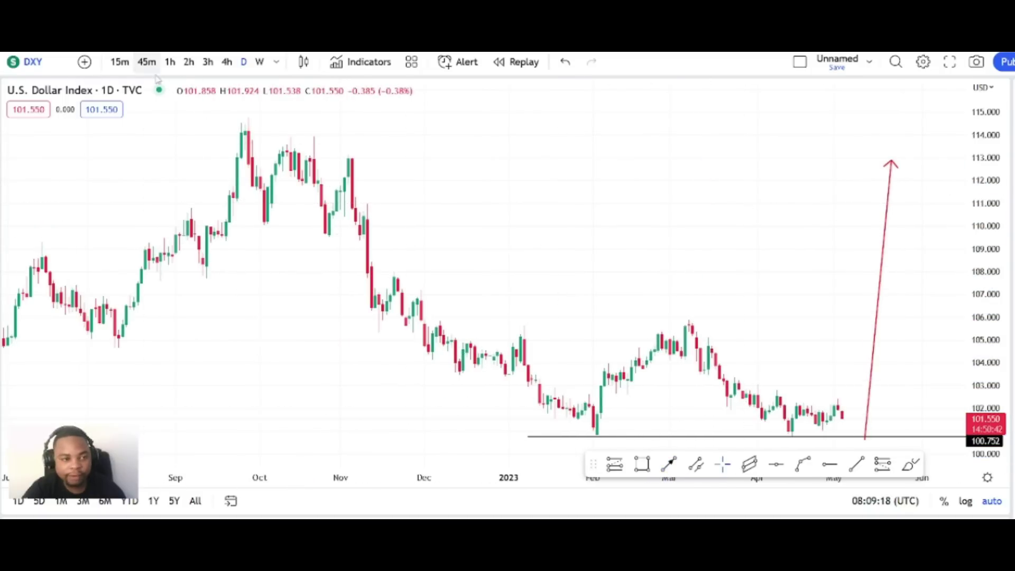
- Check the chart on the 4-hour timeframe and switch it to the 1-hour timeframe
click(227, 61)
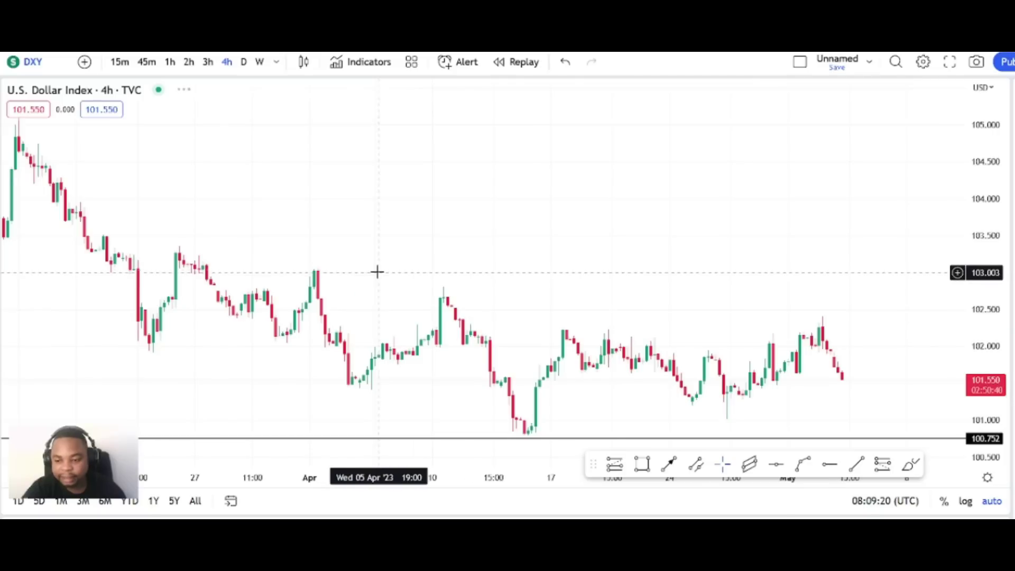
scroll(377, 272, down, 2)
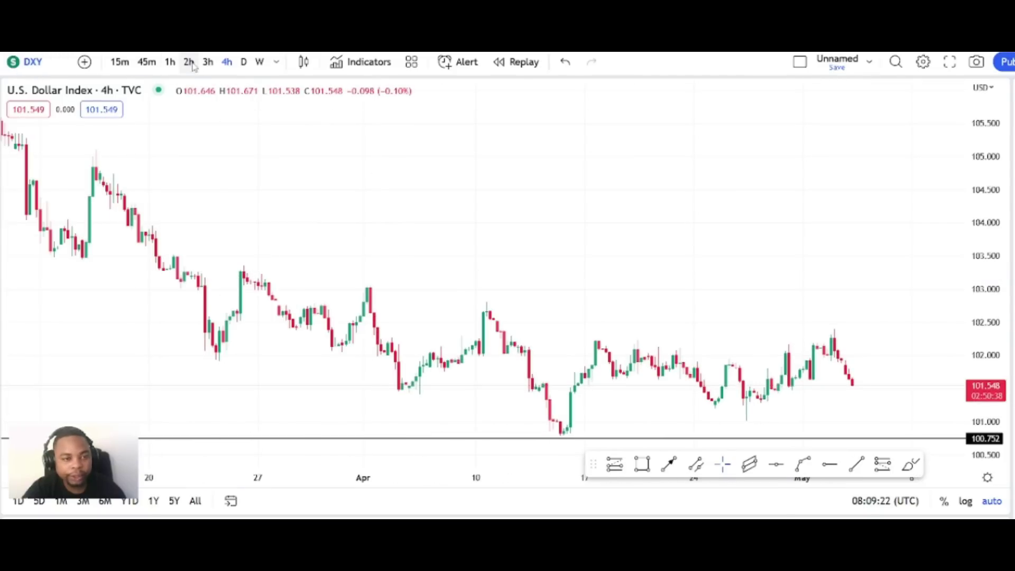
click(169, 61)
scroll(248, 173, down, 3)
scroll(256, 180, up, 2)
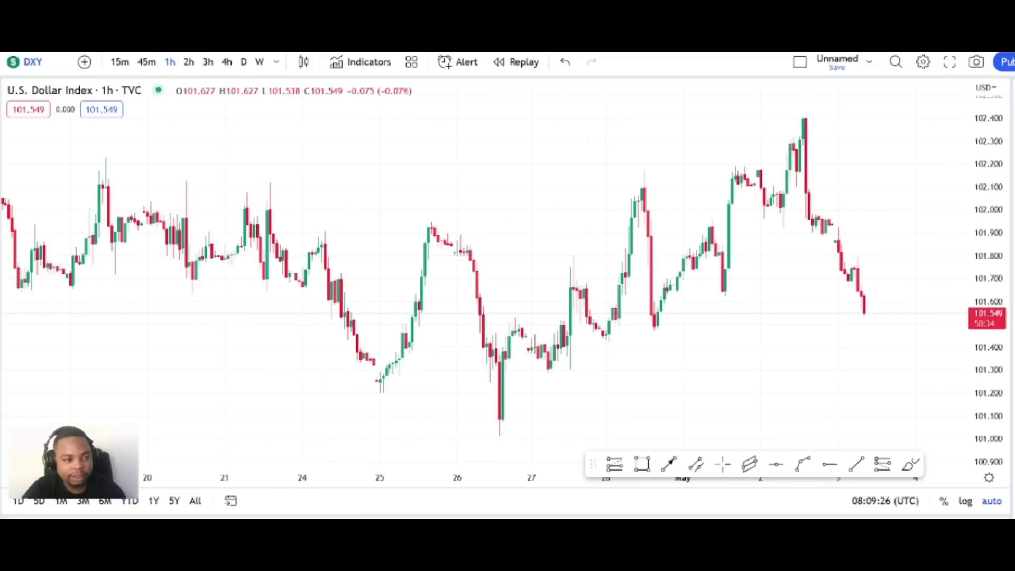
- Draw an ascending trend line beneath the lows from about 101.06 on 26 April to about 102.03 on 3 May
click(50, 119)
click(492, 425)
click(896, 203)
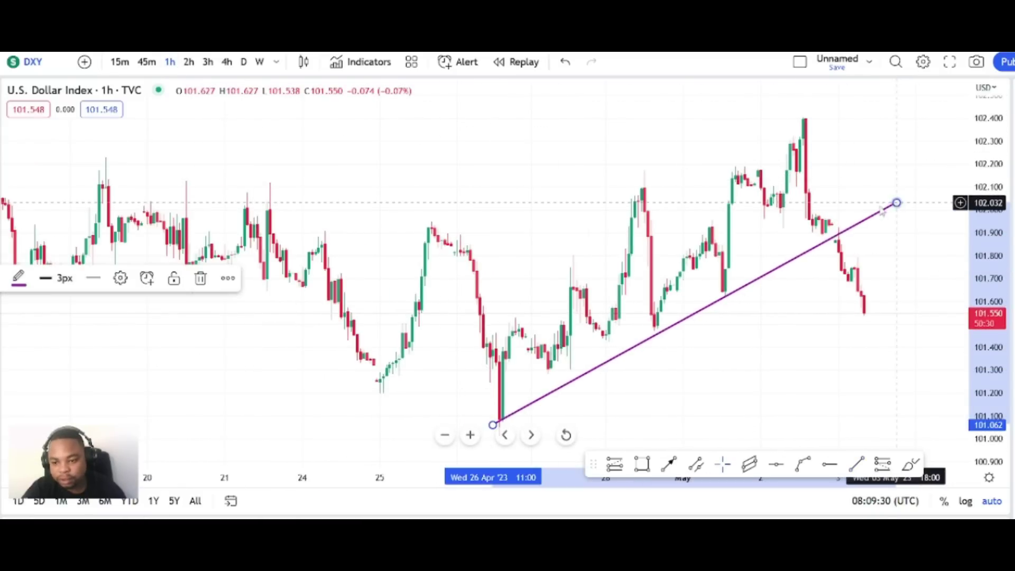
- Clone the ascending trend line and place the copy along the highs as the channel's upper boundary
right_click(753, 283)
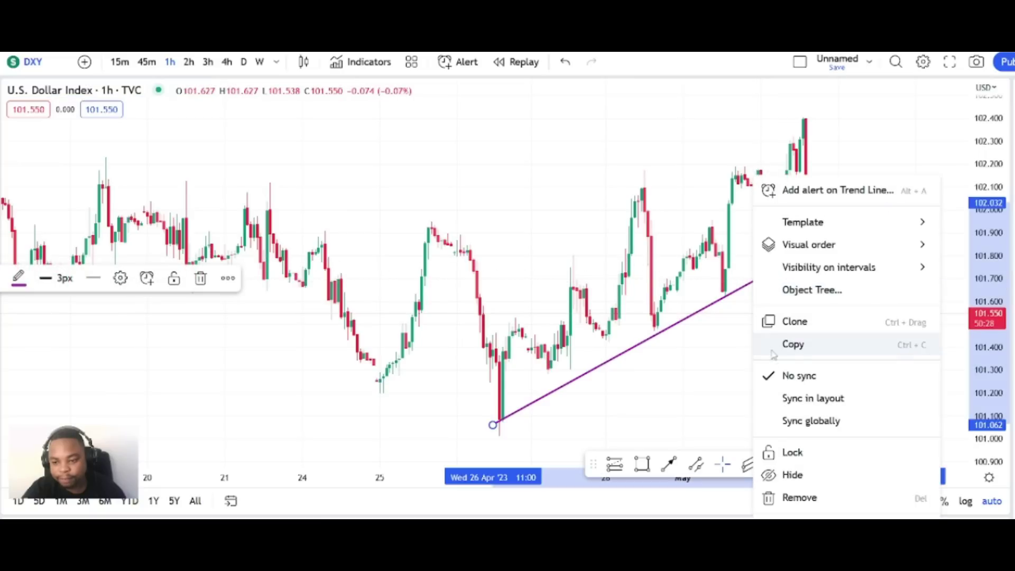
click(797, 323)
drag(667, 305, 590, 208)
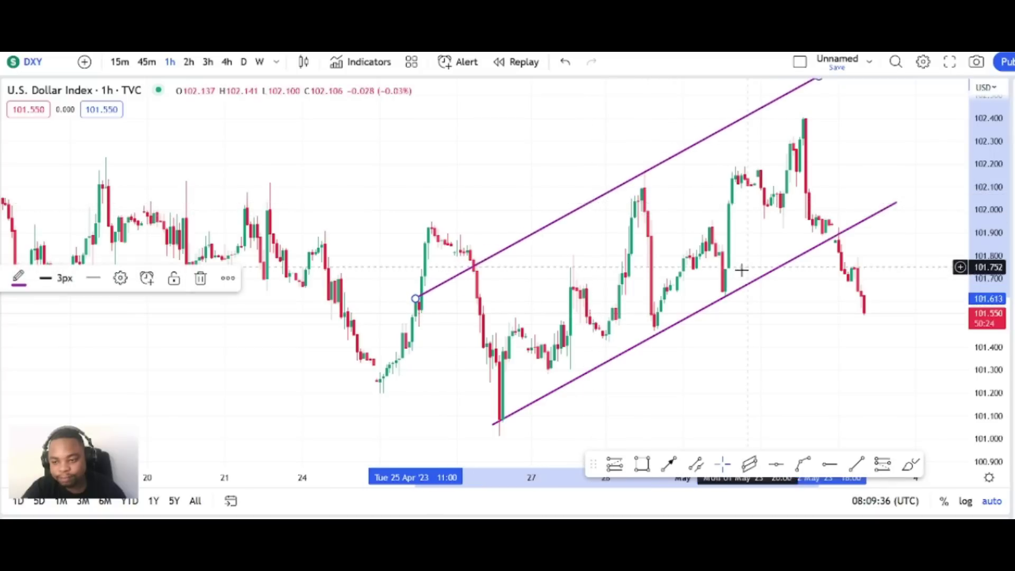
- Shorten the upper channel line by moving its starting point up along the line to about 101.78
scroll(734, 278, up, 3)
drag(673, 336, 620, 355)
scroll(623, 354, down, 3)
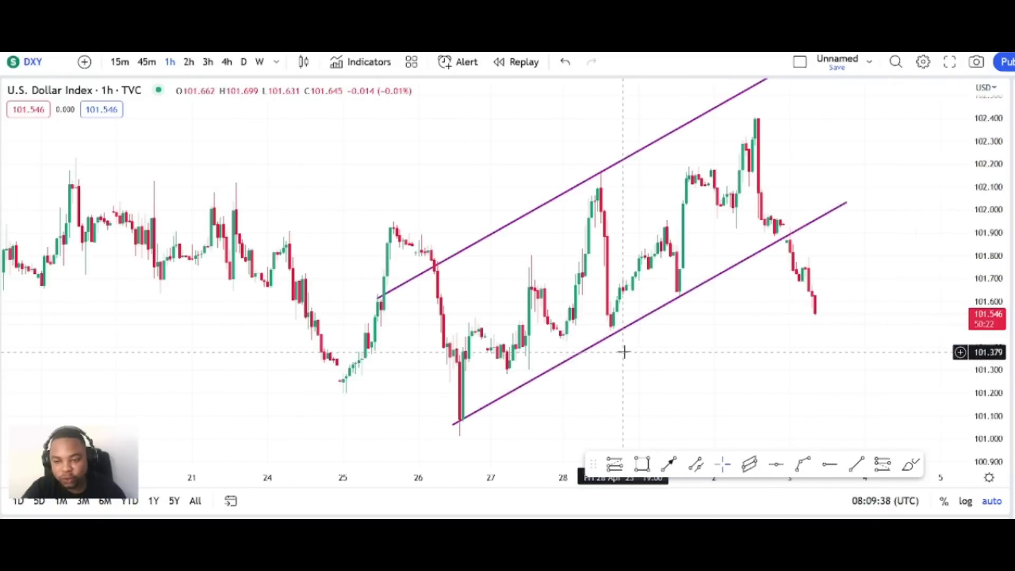
scroll(763, 332, down, 2)
scroll(743, 315, down, 2)
drag(744, 377, 519, 379)
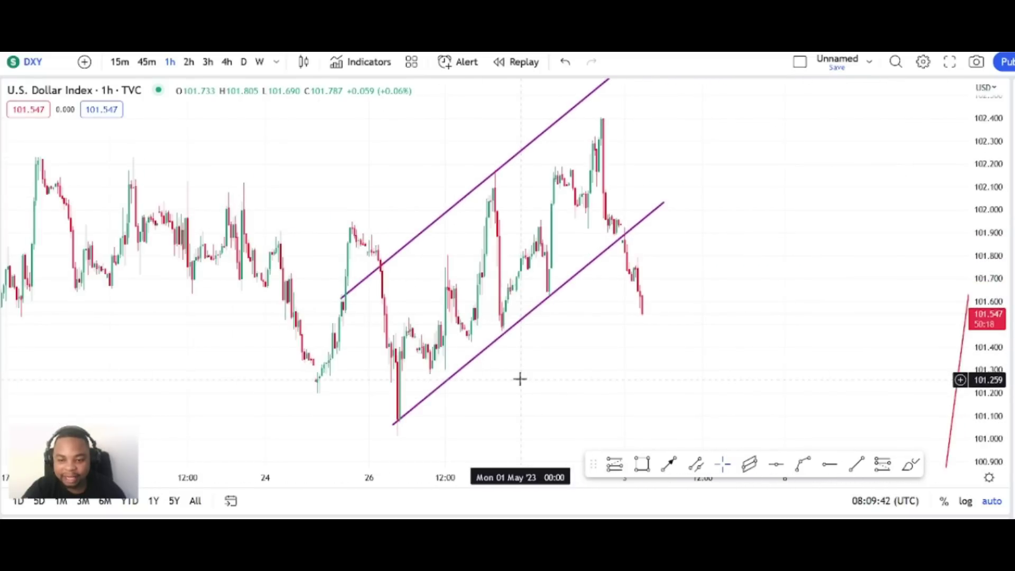
scroll(621, 344, down, 2)
scroll(460, 287, left, 5)
drag(480, 293, 513, 265)
drag(477, 191, 355, 211)
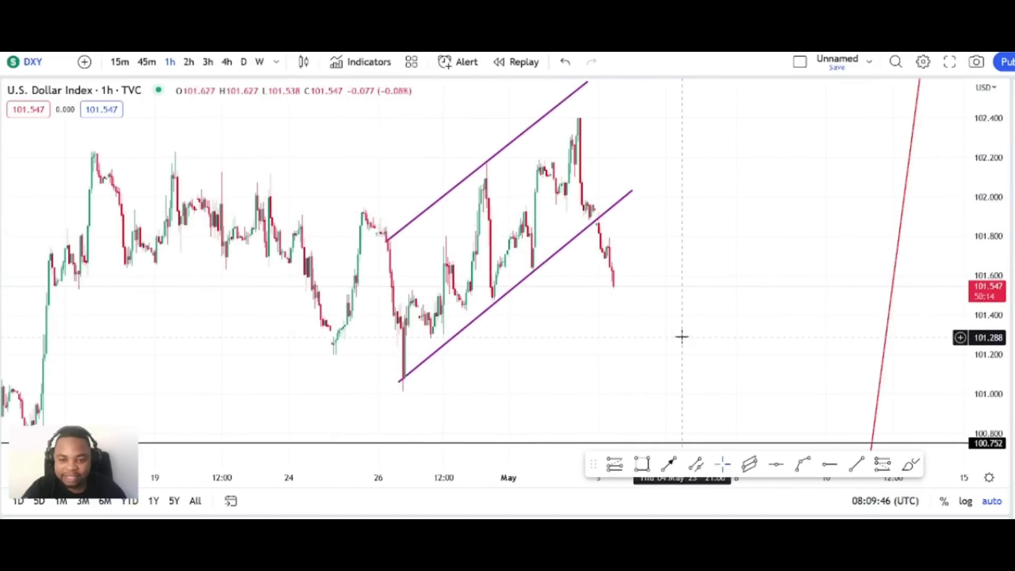
- Draw a downward arrow marker after the latest candle, from about 101.93 to about 100.84 above the support ray
scroll(682, 336, left, 4)
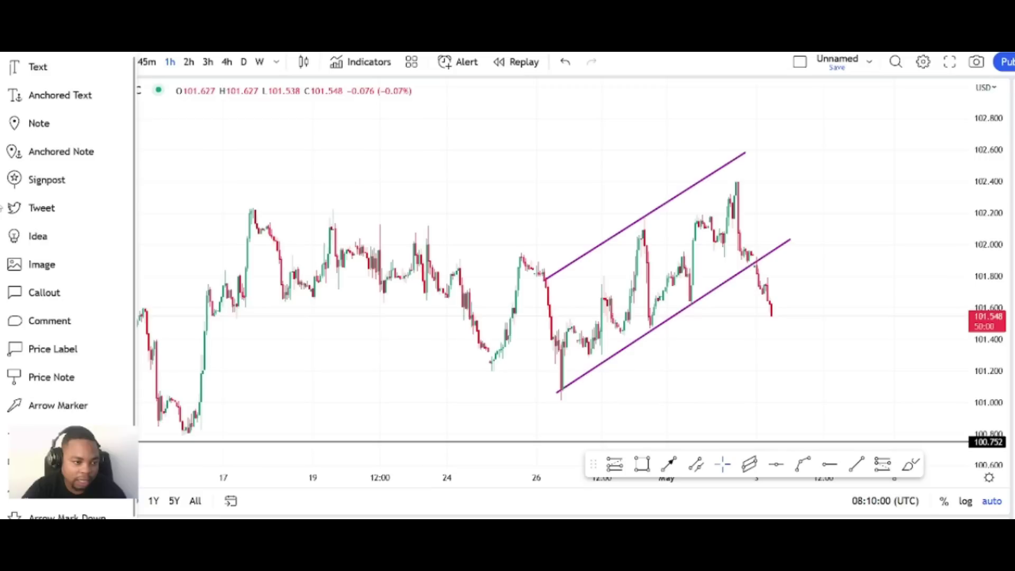
click(36, 403)
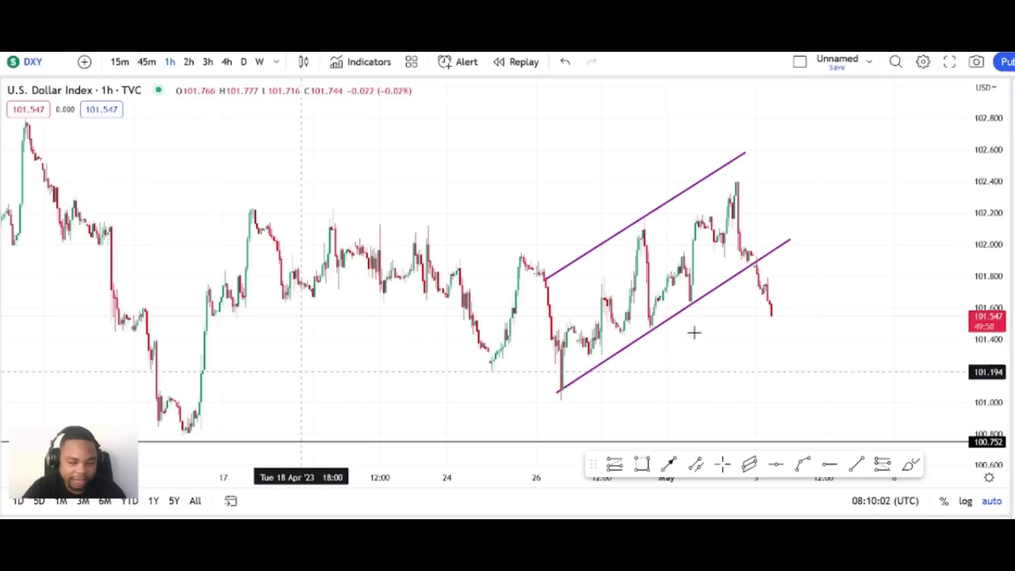
drag(799, 254, 829, 428)
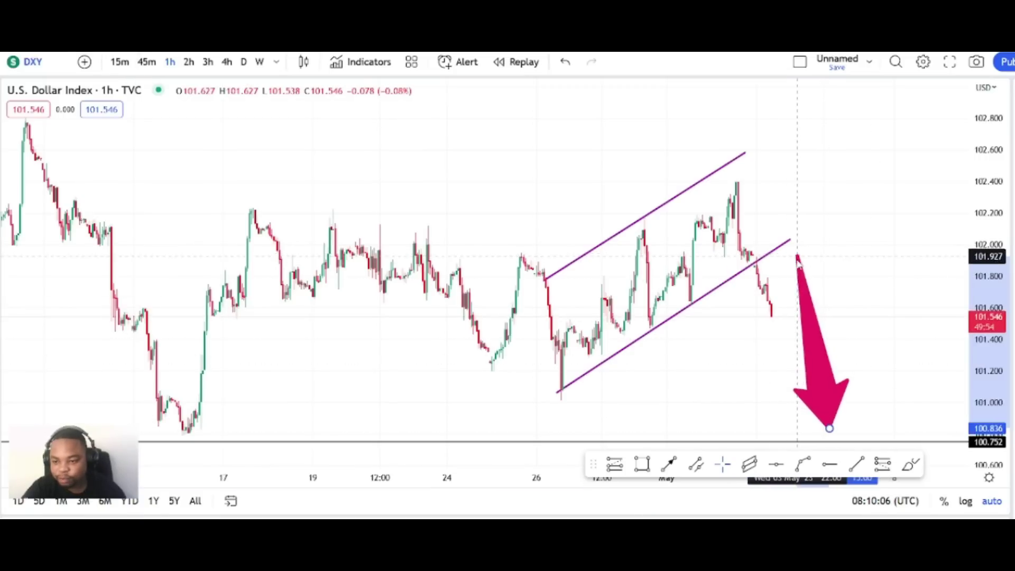
drag(761, 321, 661, 335)
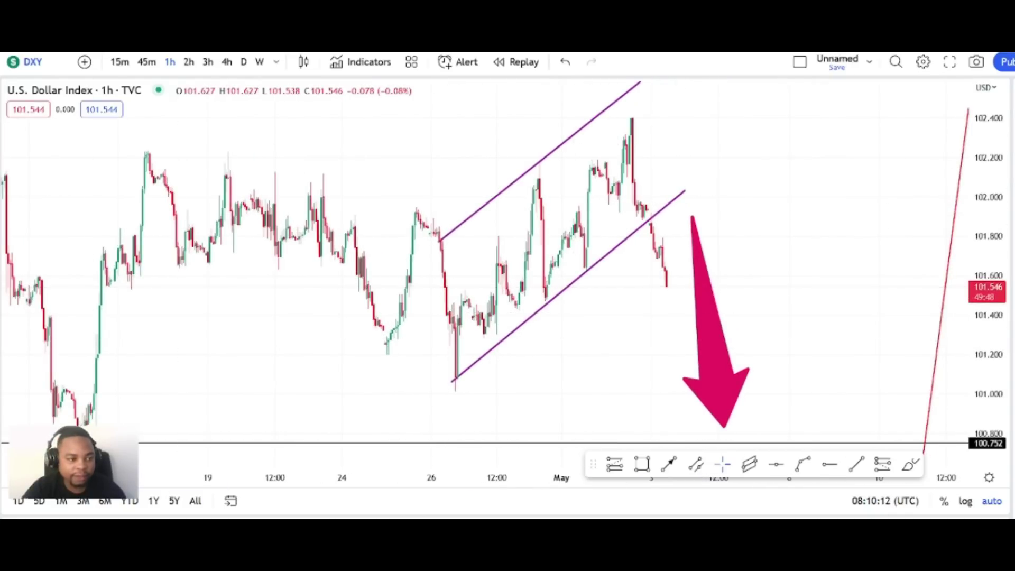
- Place a text label in the empty area below the candles, near 19 April at about 101.31
click(1, 132)
click(1, 180)
click(1, 179)
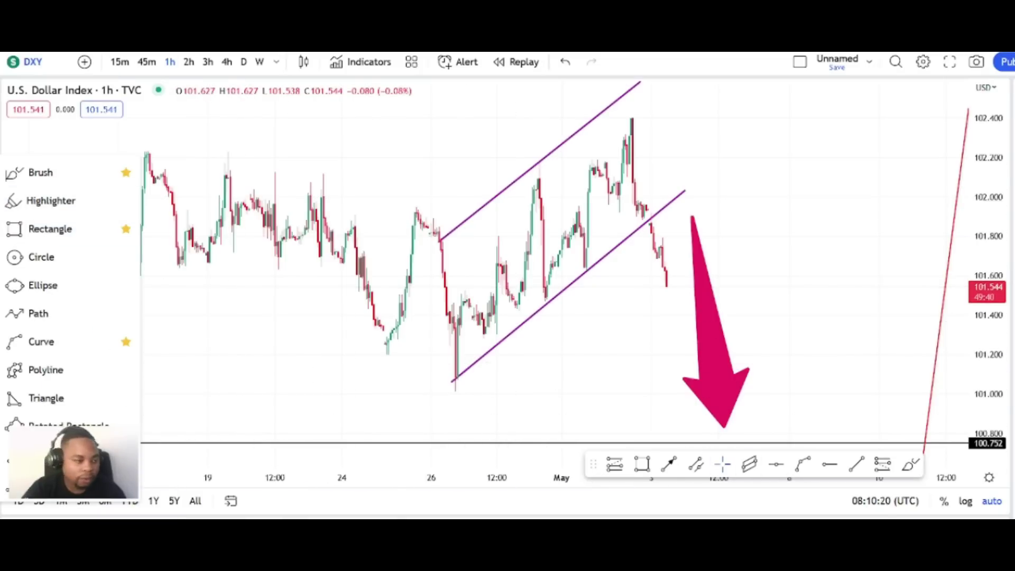
click(1, 217)
click(1, 198)
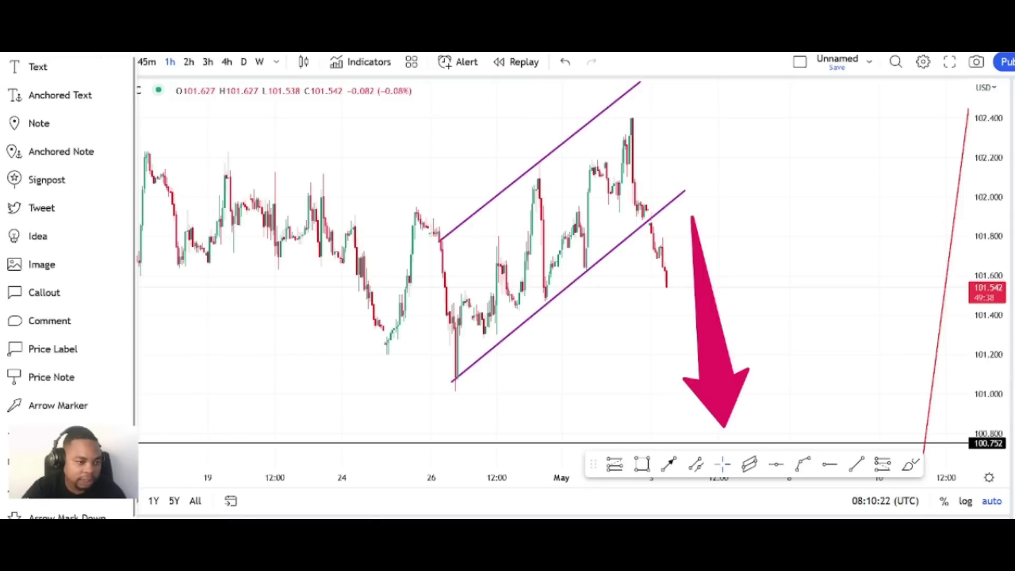
click(403, 132)
click(239, 343)
- Fill the text label with the lines "DXY - USD FIRST IS A SELL" and "USD SECOND IS A BUY", and move it slightly higher
key(BackSpace)
text(DXY - US)
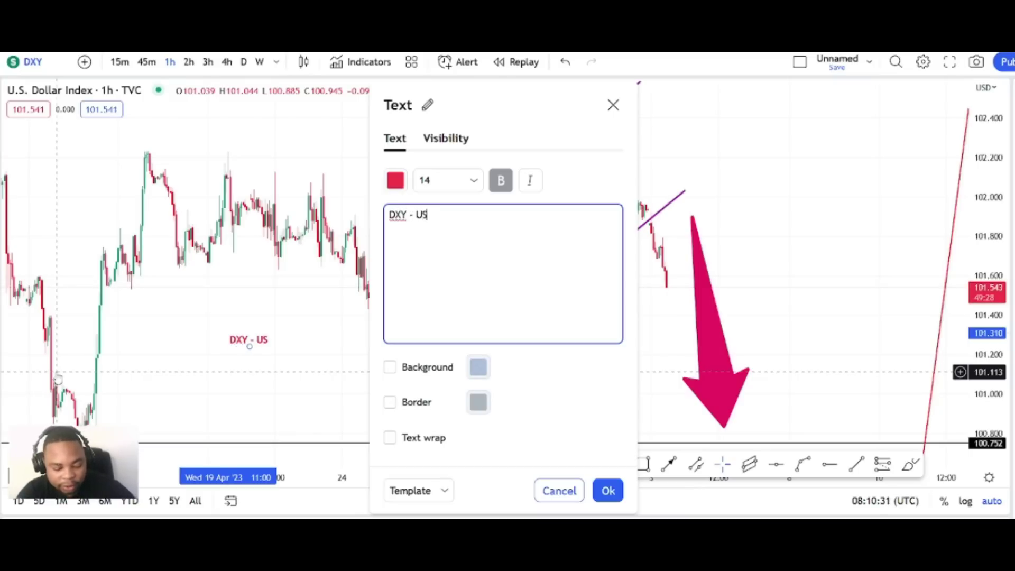
text(D FIRST IS)
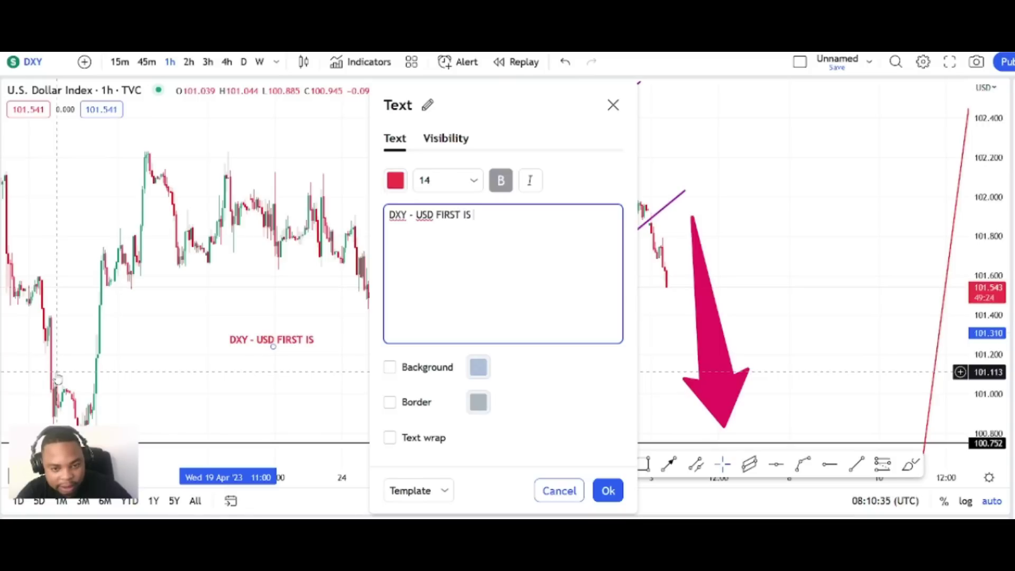
text( A SELL)
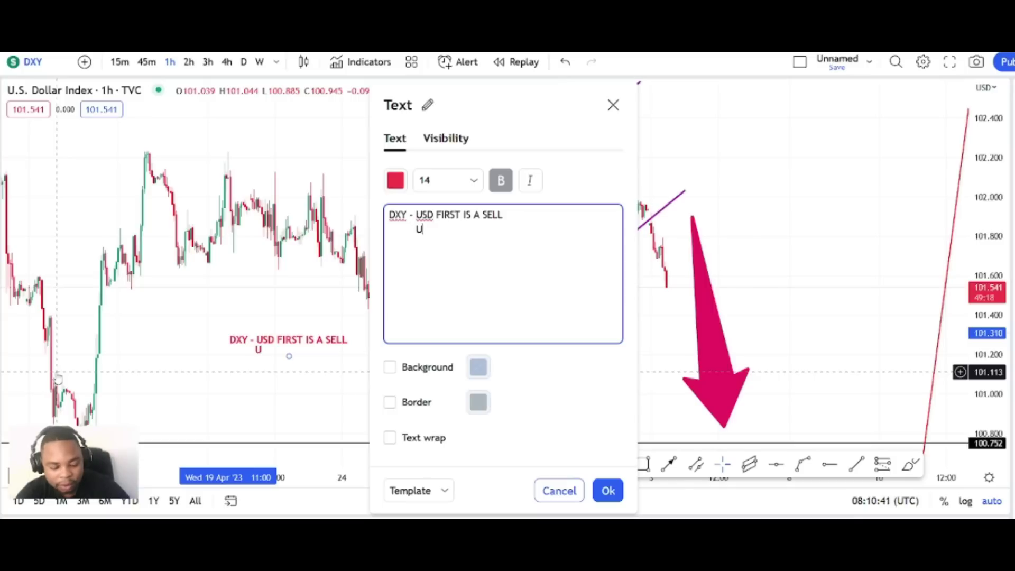
text(EC)
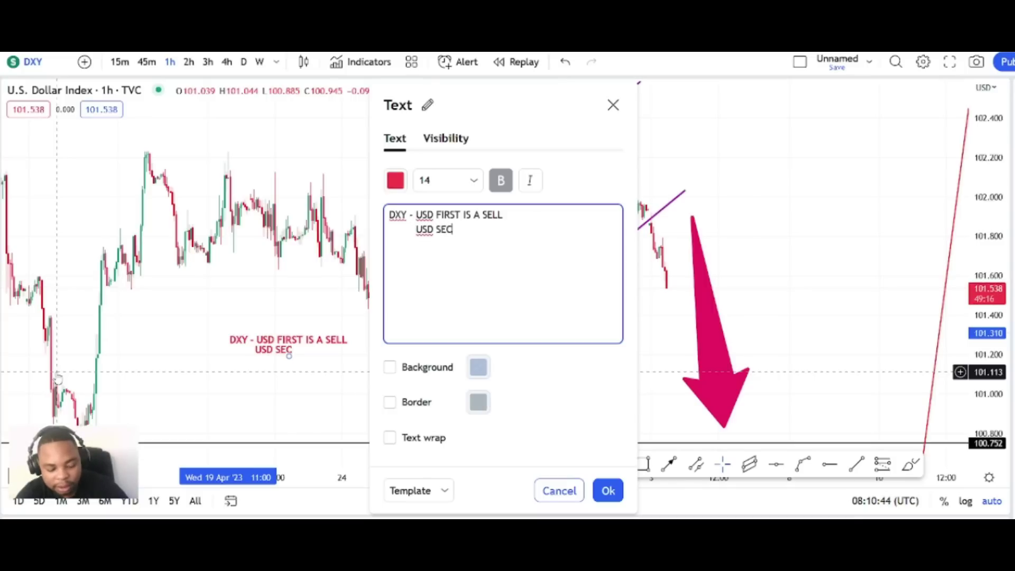
text(OND IS A BU)
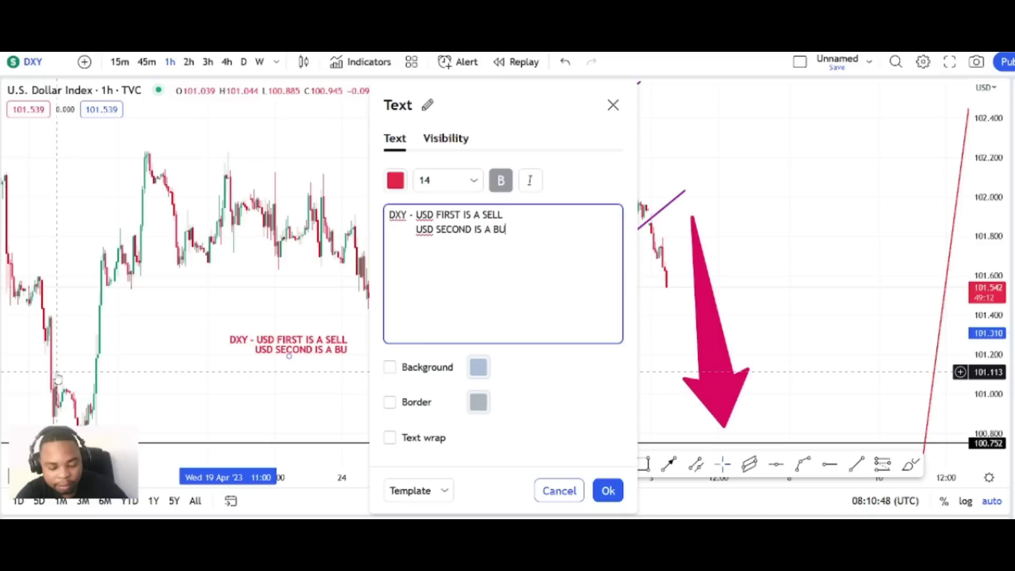
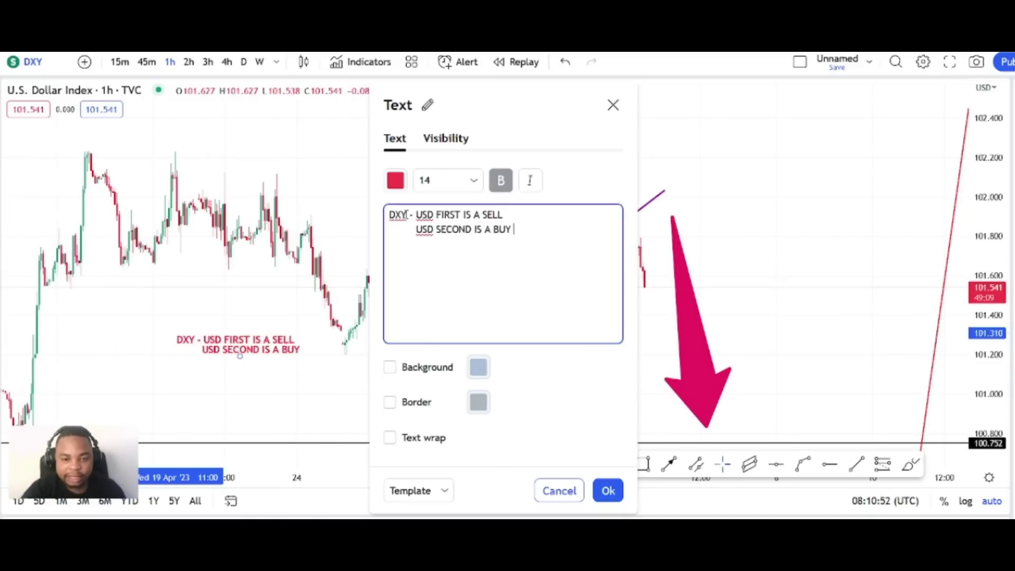
click(608, 490)
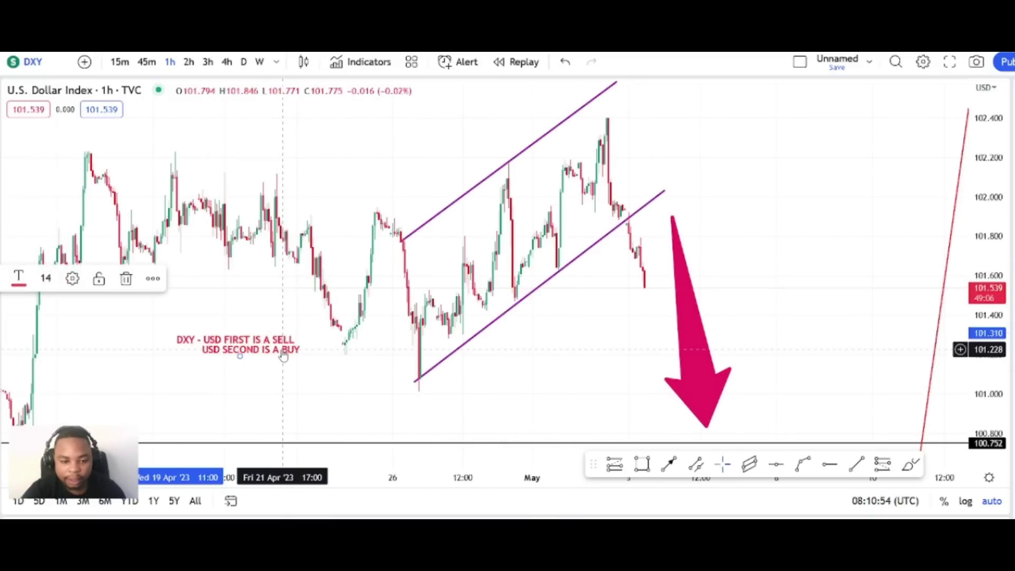
drag(281, 349, 280, 326)
scroll(582, 363, left, 2)
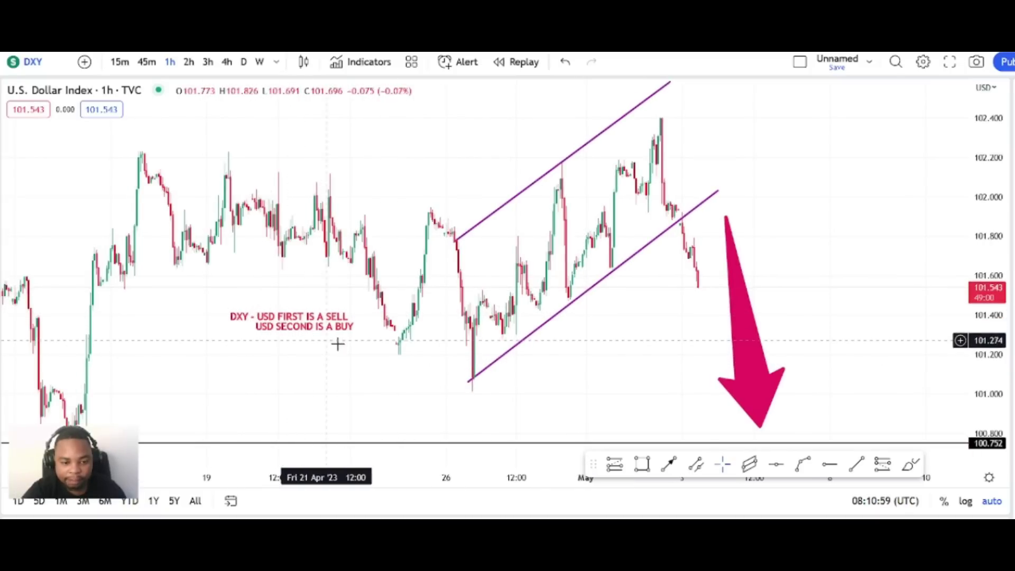
- Shift the downward arrow marker closer to the latest candle so it runs from about 101.84 down to about 100.78
scroll(435, 369, down, 2)
scroll(437, 371, up, 3)
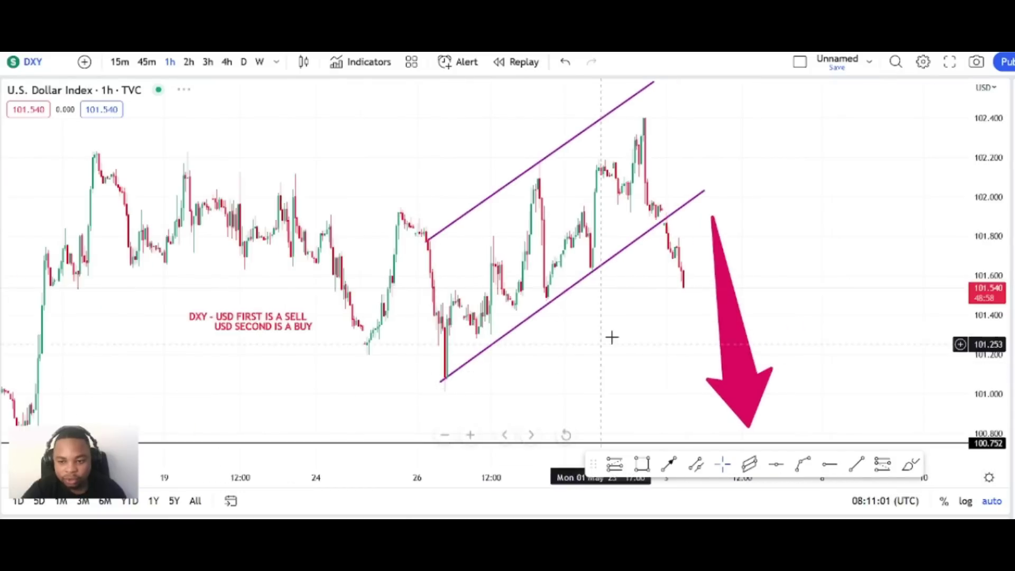
mouse_move(721, 242)
mouse_down()
mouse_move(703, 253)
mouse_move(713, 255)
mouse_up()
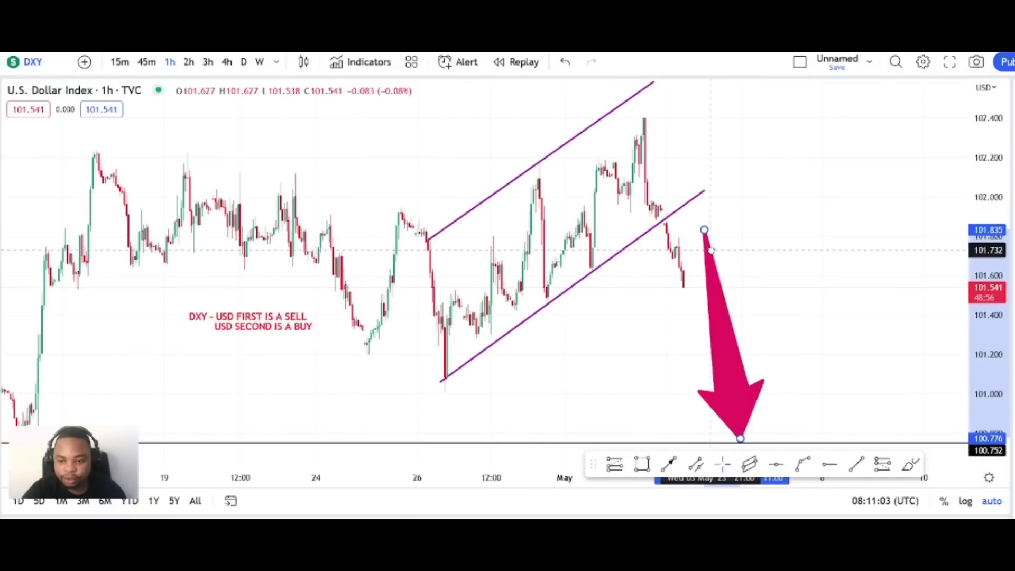
click(663, 290)
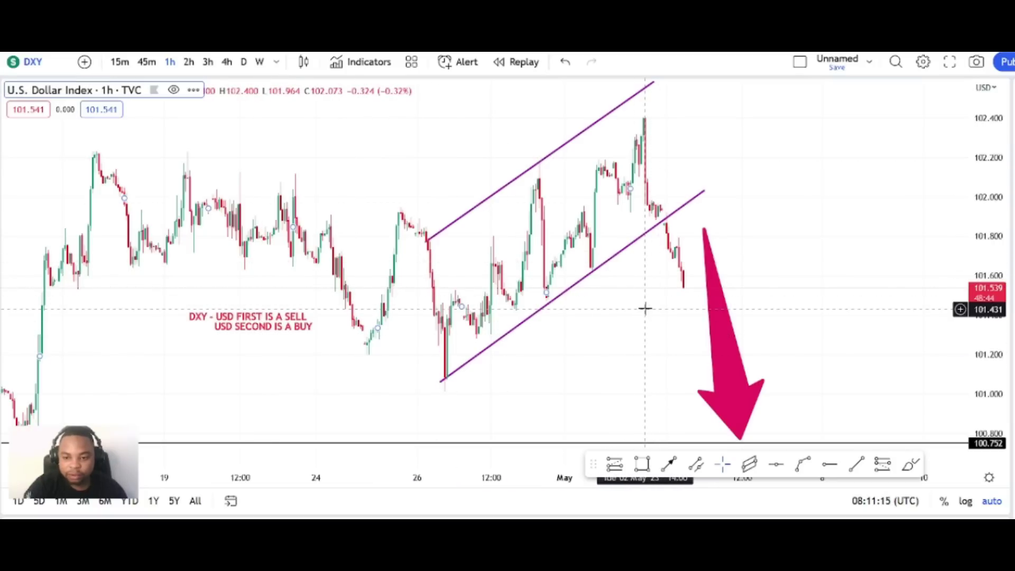
- Switch the chart to the XAUUSD symbol through a symbol search
click(53, 70)
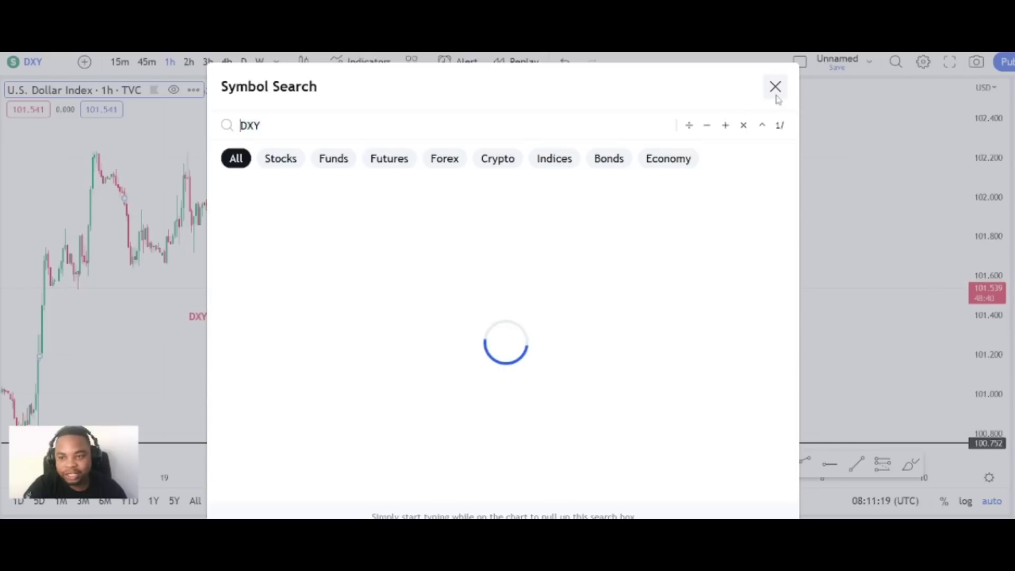
click(775, 87)
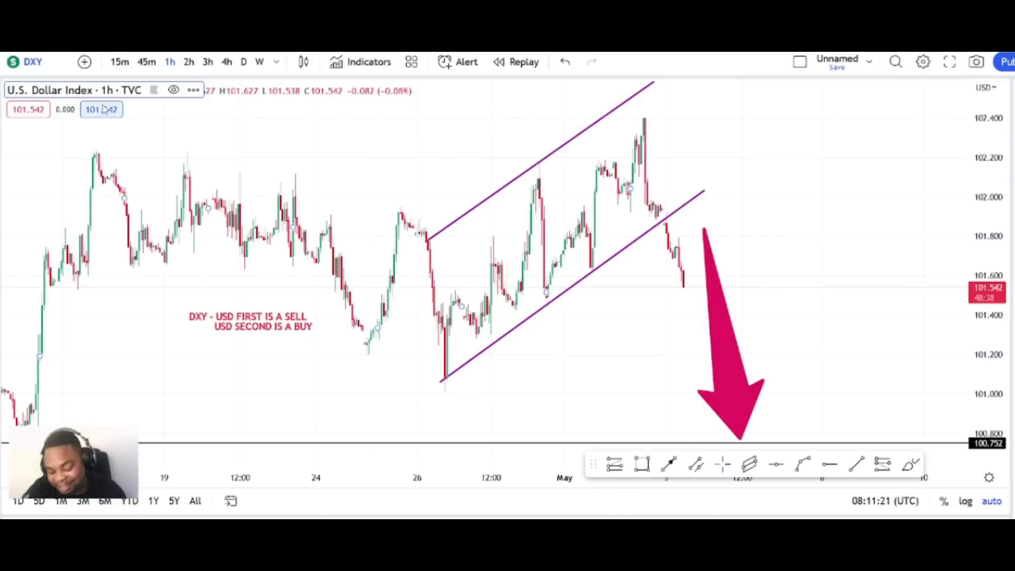
click(52, 71)
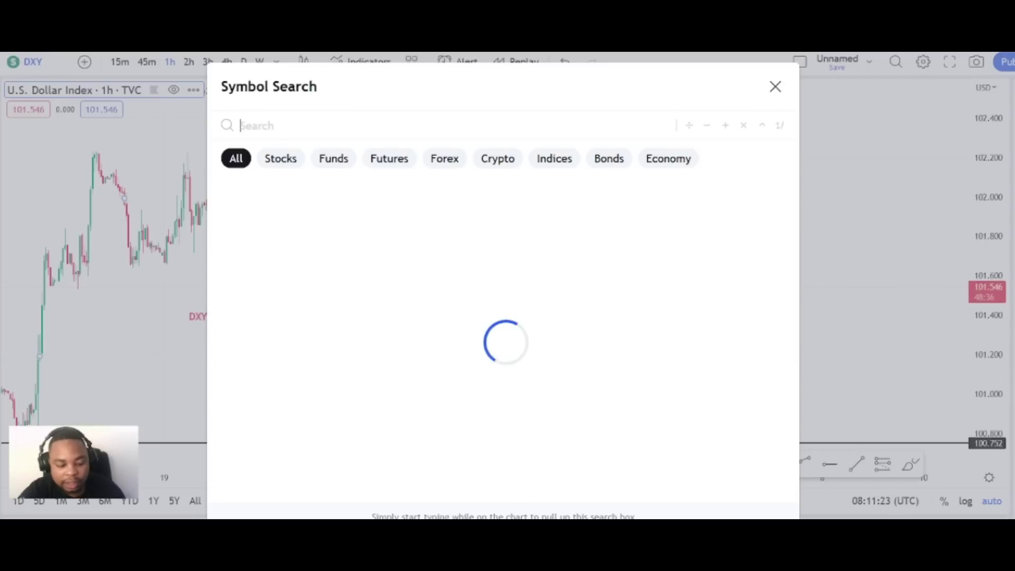
text(XAUUSD)
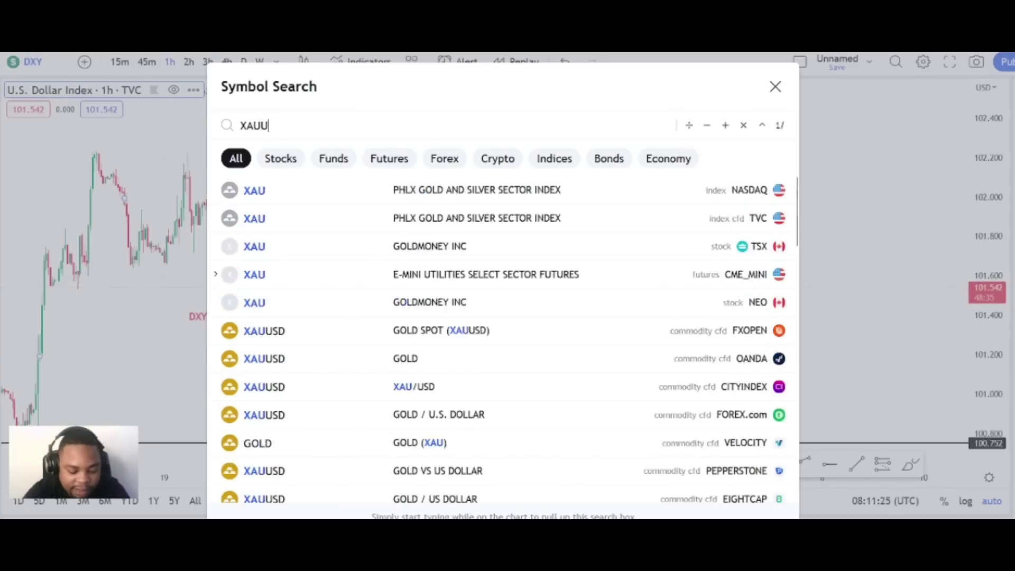
key(Return)
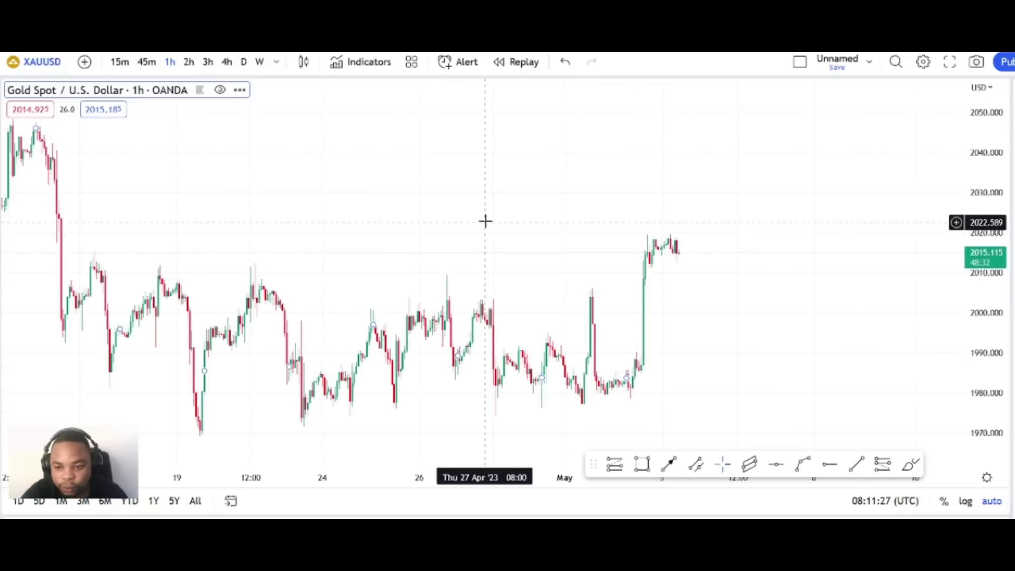
- Draw a rectangle zone across the repeated highs between about 2013 and 2009, from 14 April to 4 May
scroll(484, 221, down, 3)
scroll(461, 218, up, 4)
scroll(544, 211, down, 5)
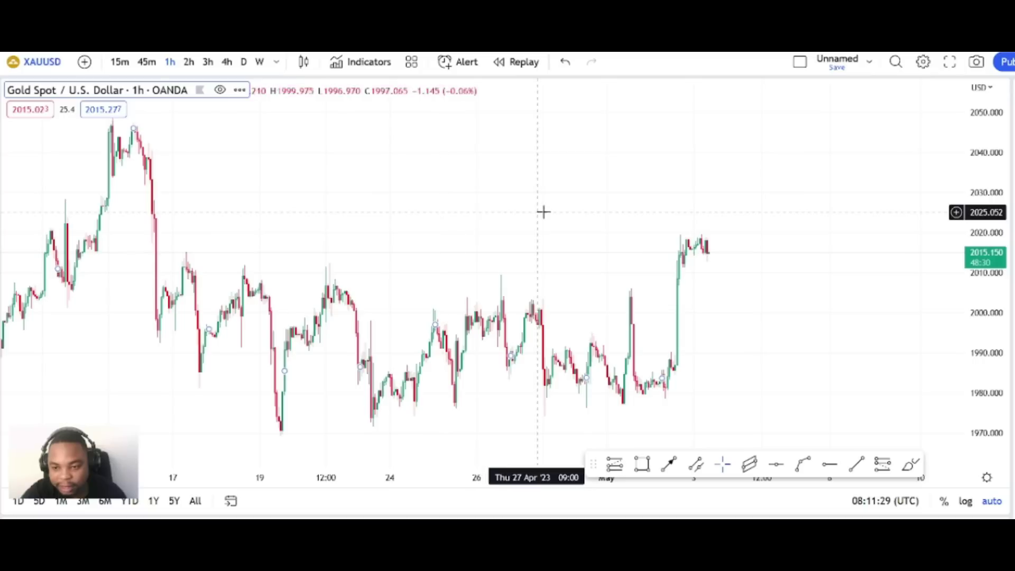
drag(631, 255, 615, 255)
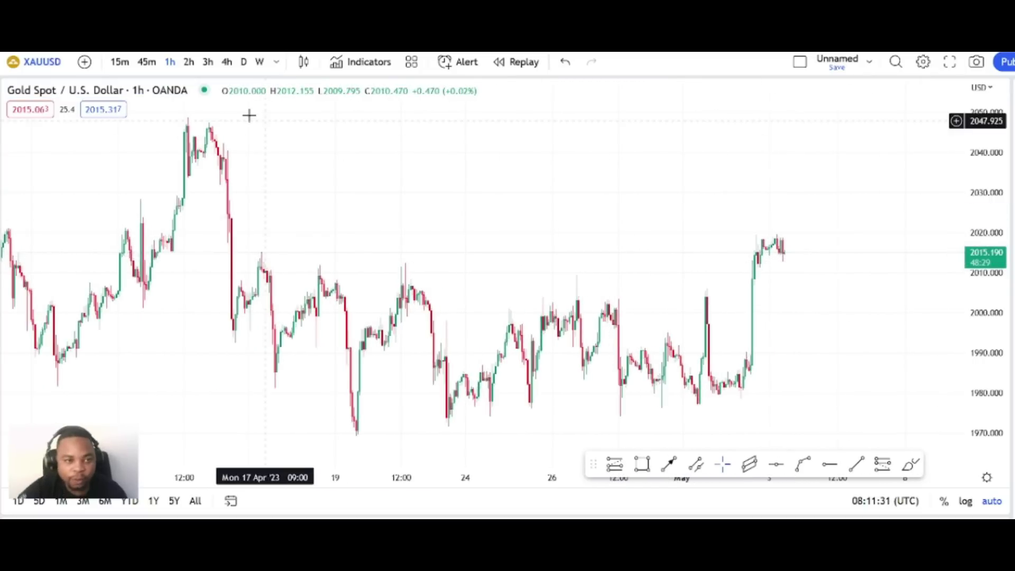
click(1, 124)
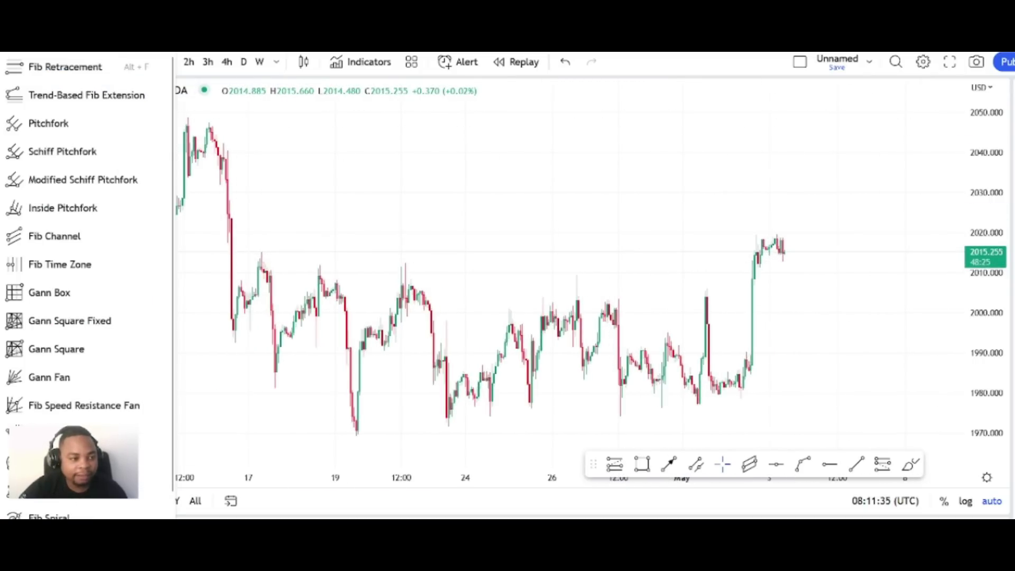
click(1, 174)
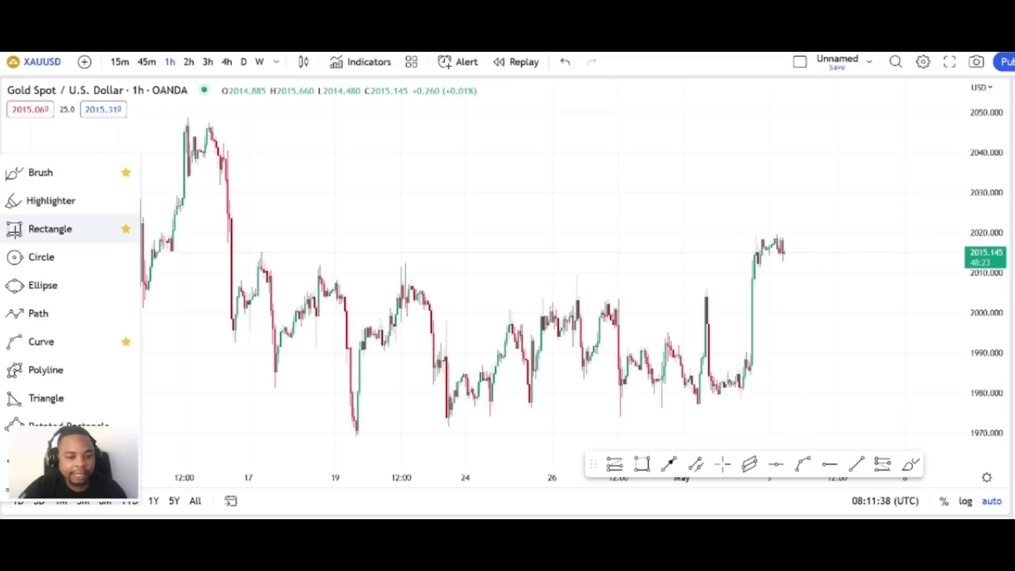
click(51, 229)
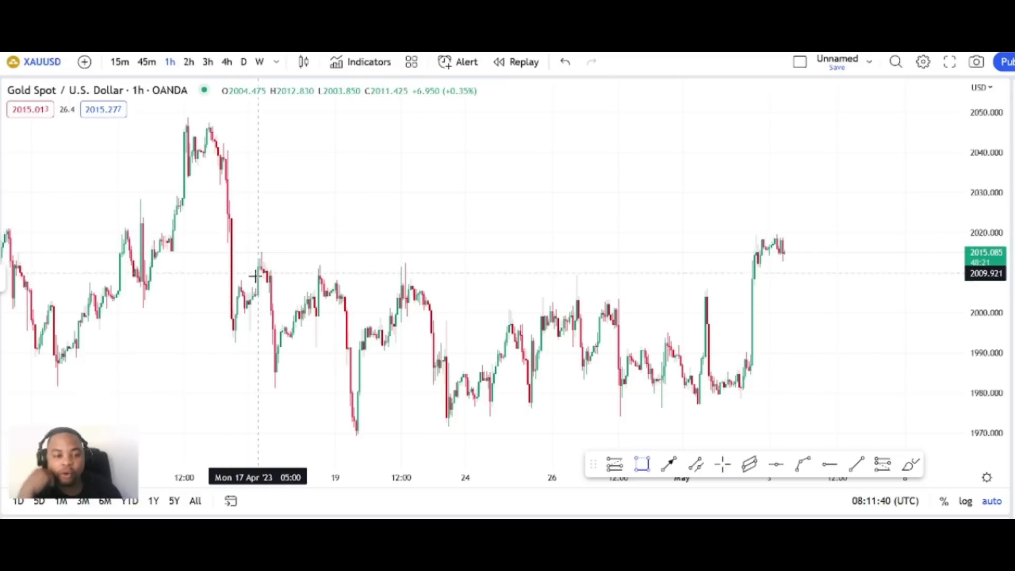
drag(220, 258, 835, 275)
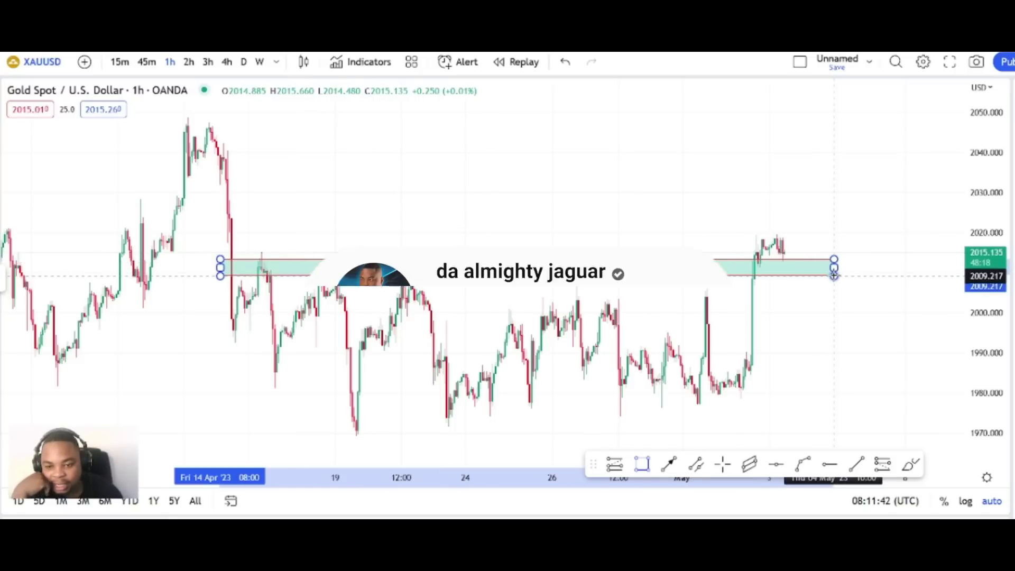
click(807, 306)
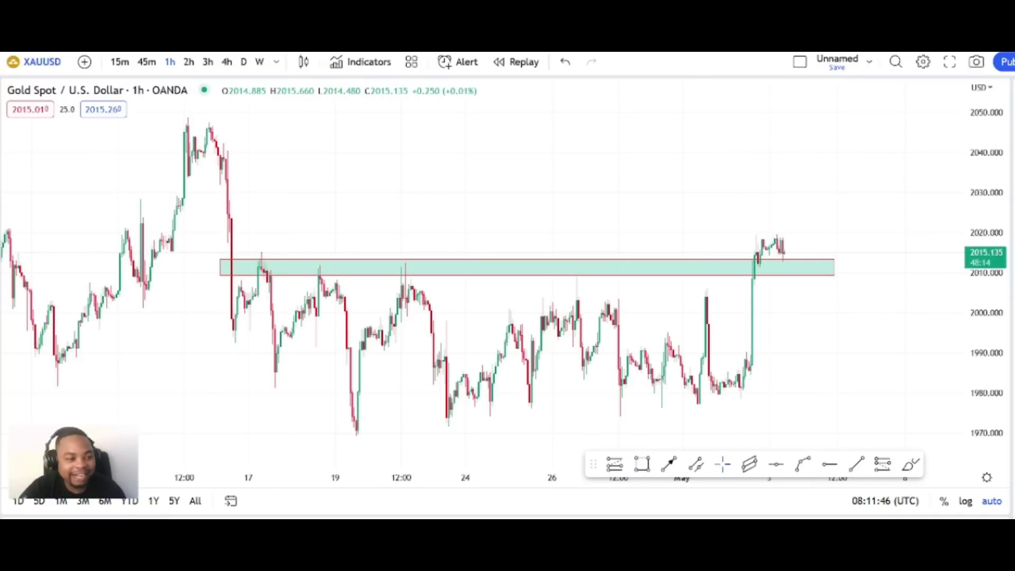
- Draw an upward arrow marker after the latest candle, from the zone's upper edge at about 2013.3 to about 2047.2
click(3, 248)
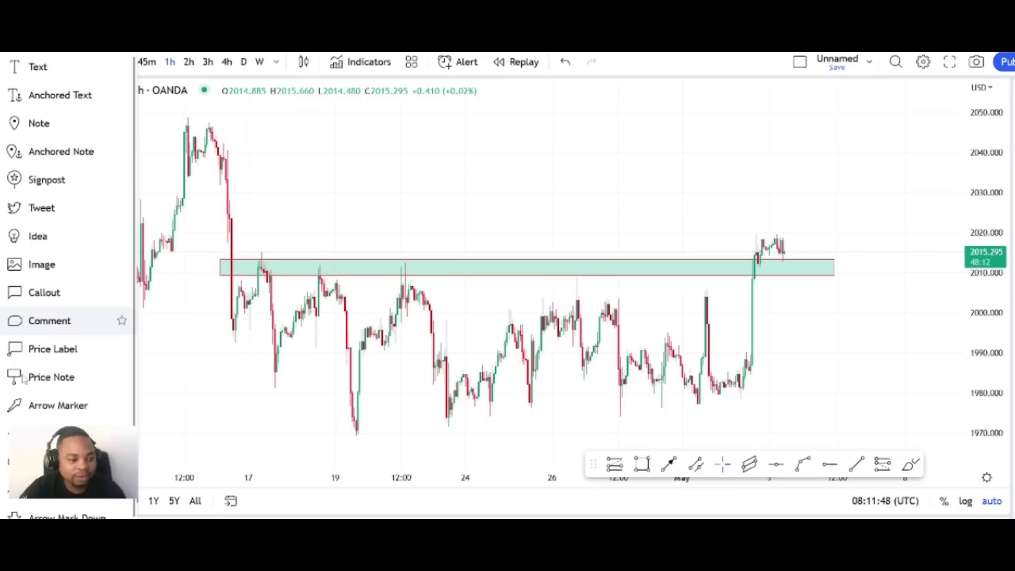
click(364, 371)
mouse_move(818, 259)
mouse_down()
mouse_move(847, 125)
mouse_move(809, 154)
mouse_up()
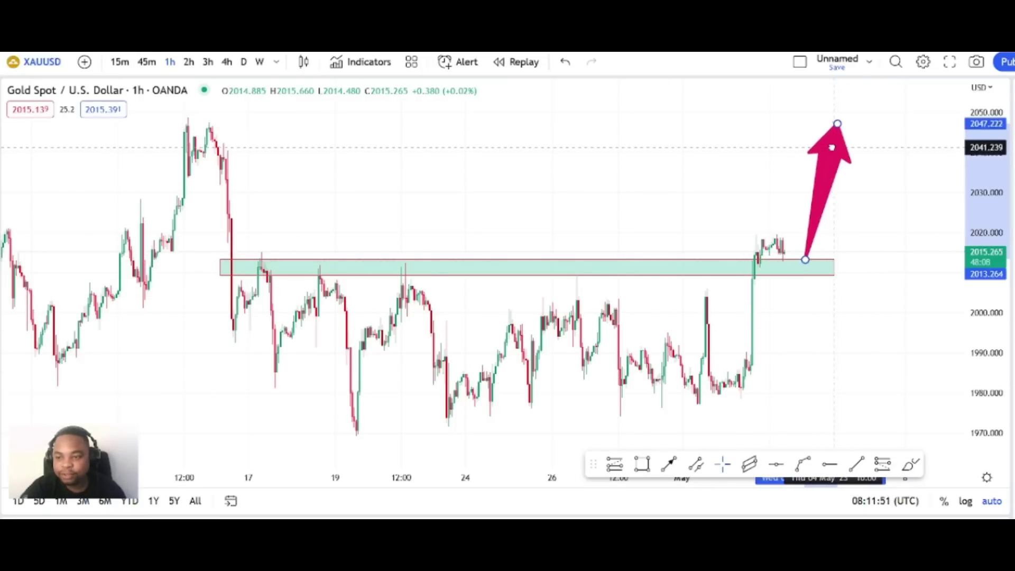
scroll(539, 187, down, 2)
scroll(532, 188, up, 3)
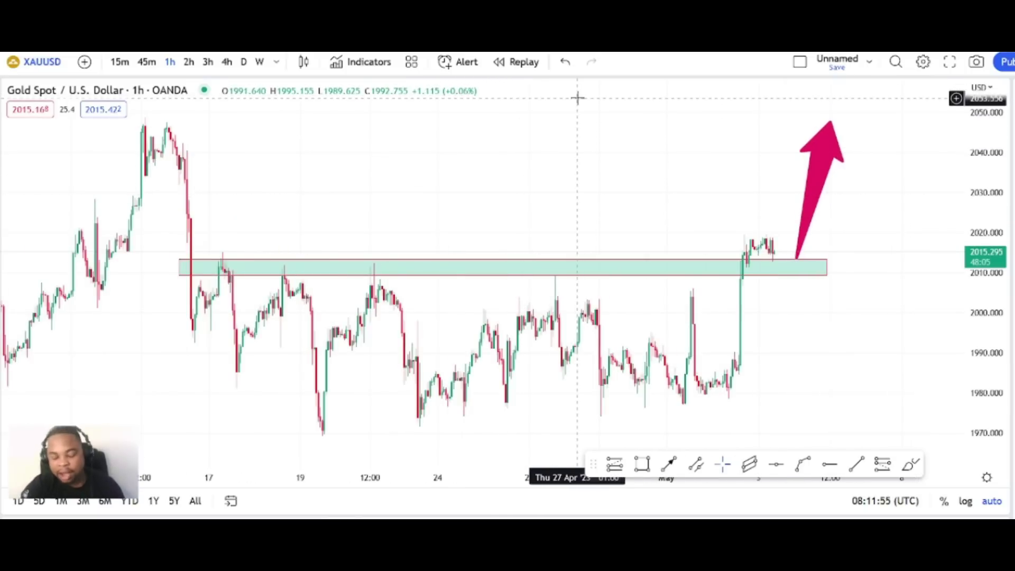
- Adjust the upward arrow's tip to about 2046.3 on 4 May, making the arrow slightly steeper
drag(832, 126, 820, 126)
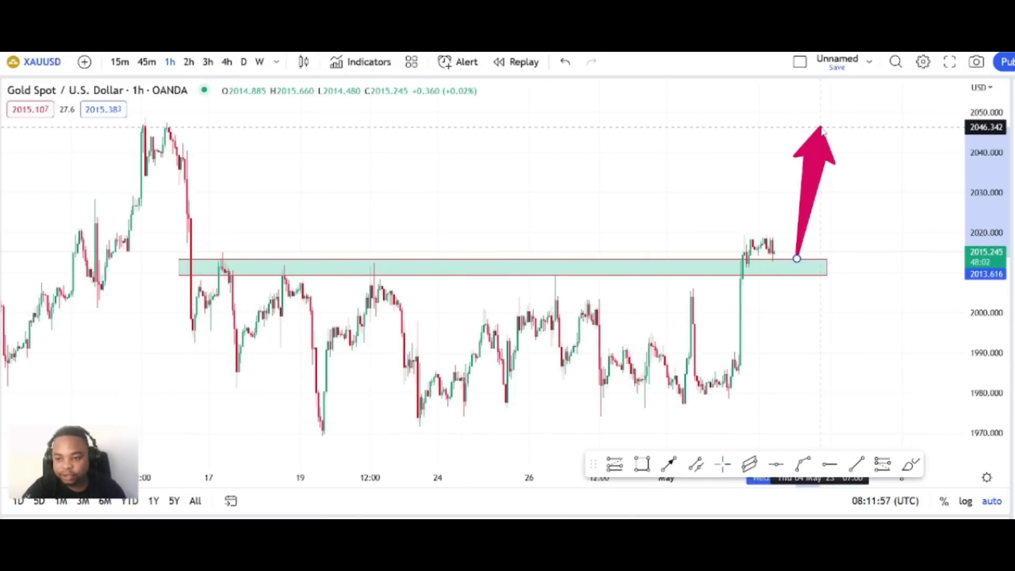
click(674, 157)
scroll(415, 223, down, 2)
scroll(414, 224, up, 2)
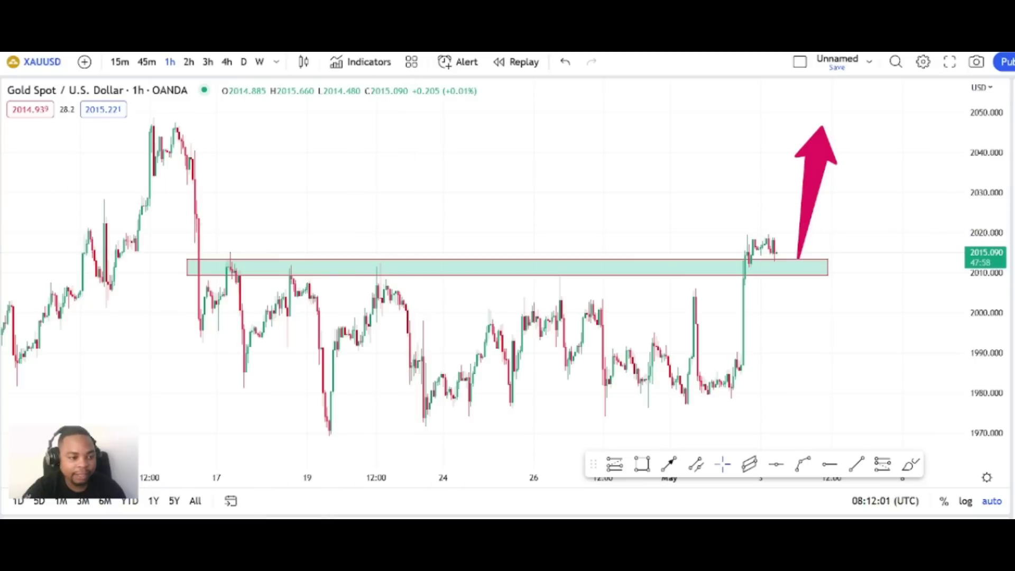
- Place a Long Position at the arrow's base with its entry at about 2012.03 and its target raised to about 2047.22
click(1, 249)
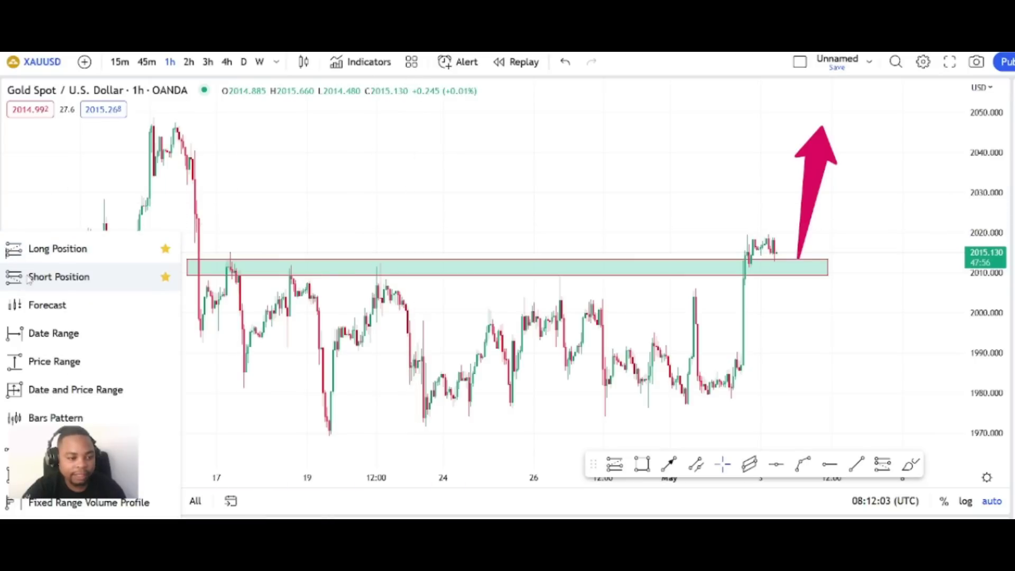
click(40, 254)
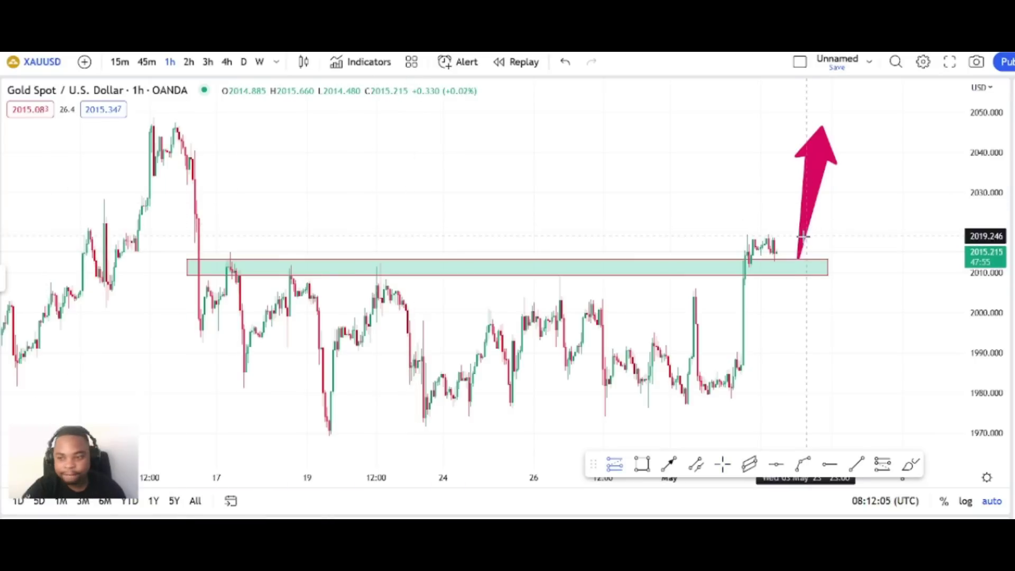
click(799, 266)
drag(800, 184, 800, 124)
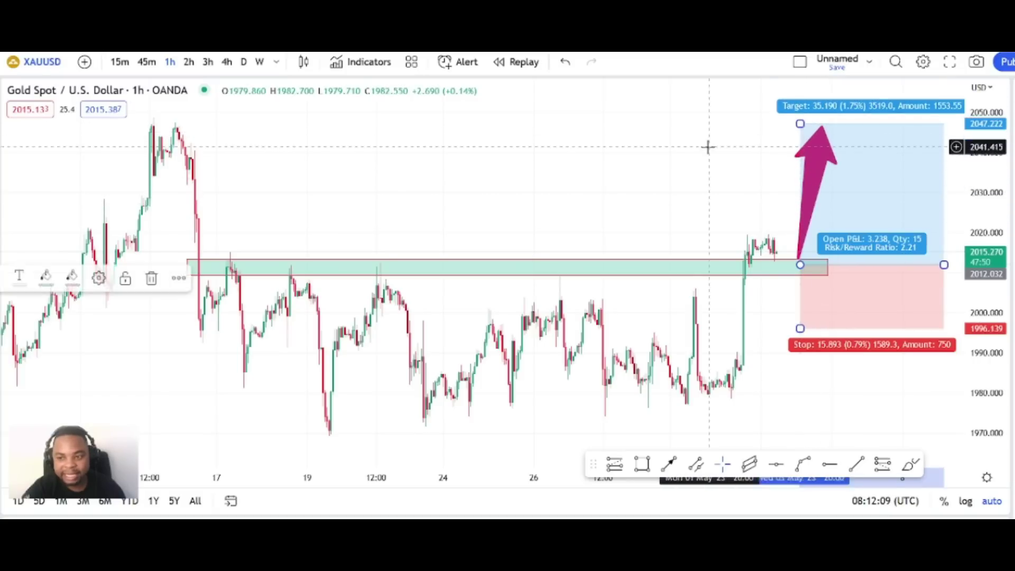
click(708, 147)
- Tighten the long position's stop level to about 2008.34, just below the rectangle zone
click(799, 301)
drag(795, 327, 791, 280)
click(722, 275)
click(610, 230)
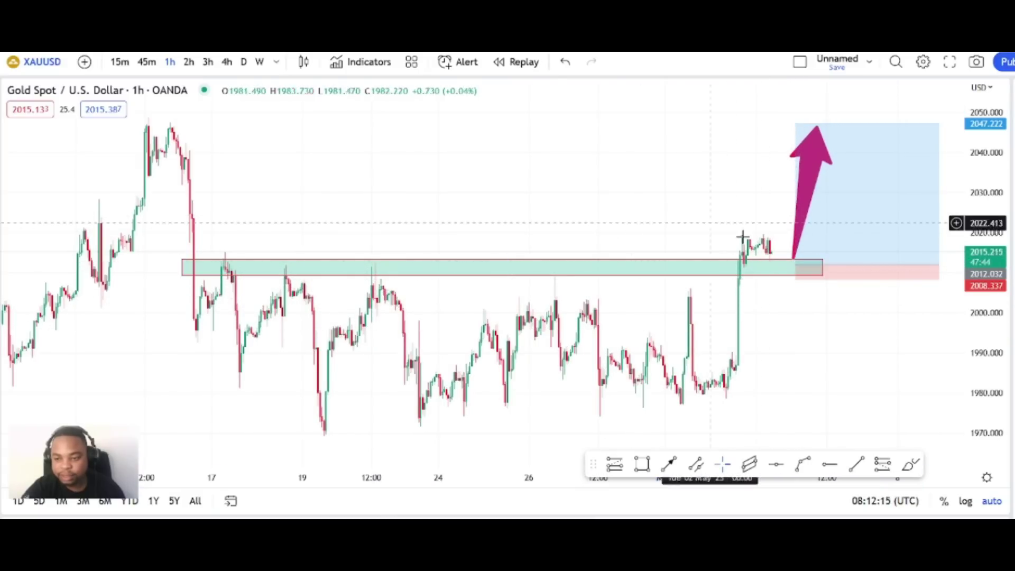
- Raise the long position's entry to about 2013.44, start it at 3 May 14:00 and shorten its end to 8 May
click(795, 265)
drag(796, 264, 786, 267)
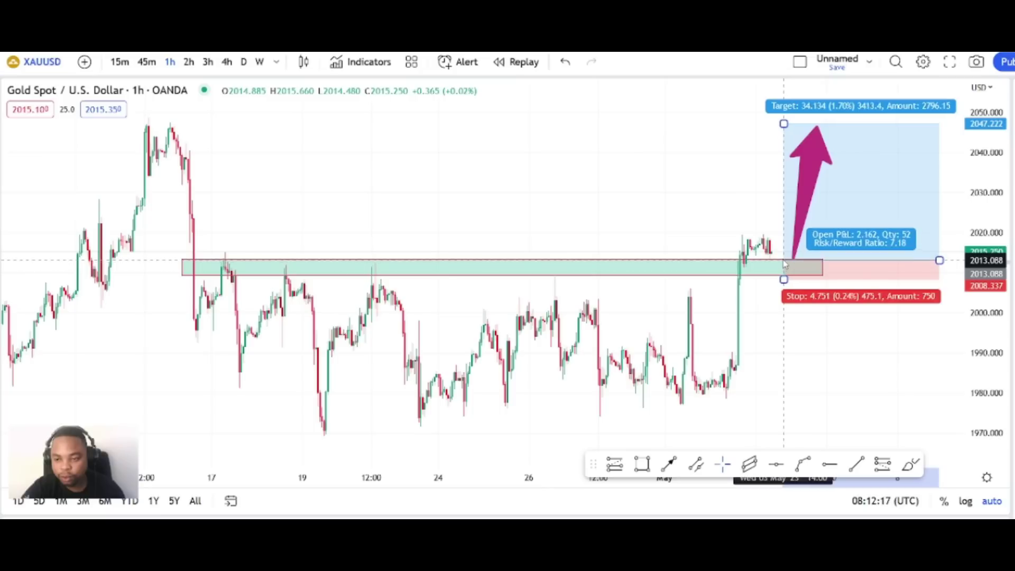
click(635, 219)
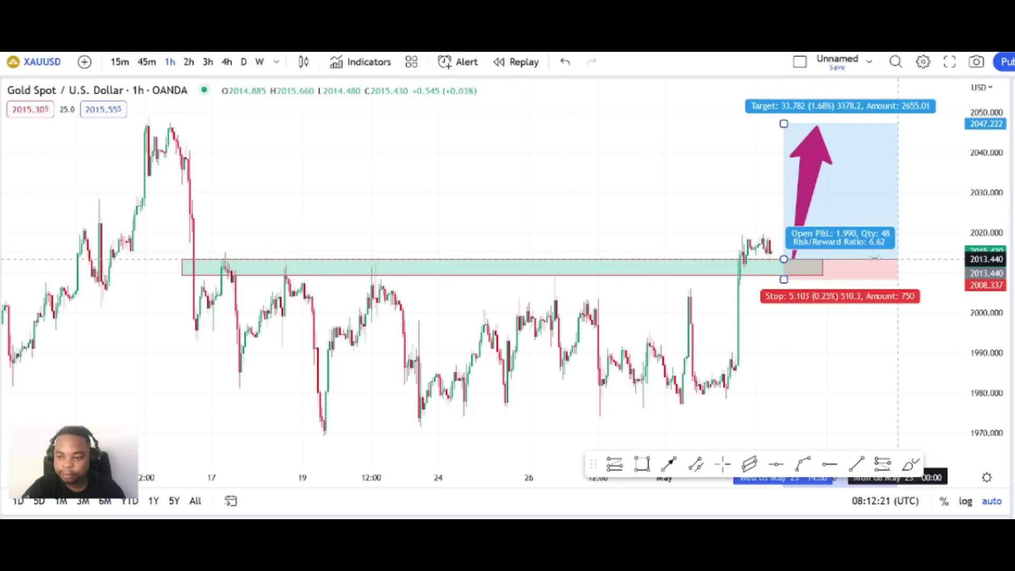
drag(539, 229, 607, 231)
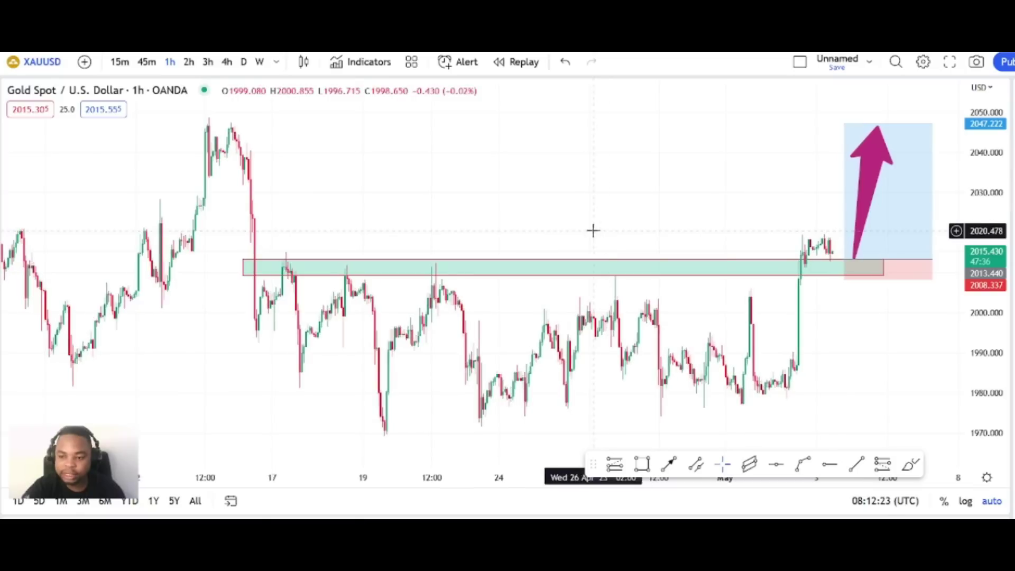
drag(407, 266, 467, 263)
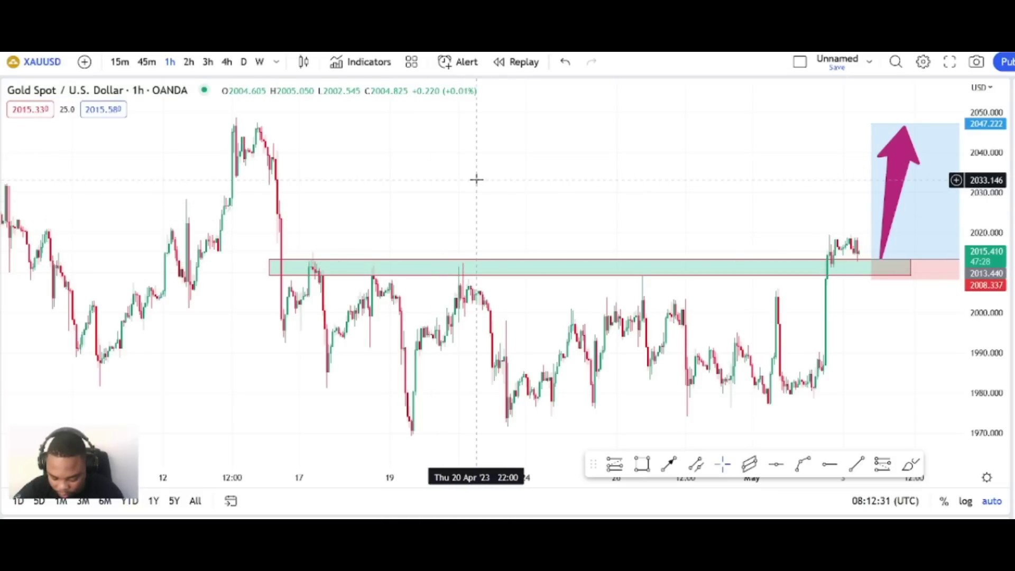
scroll(491, 157, up, 3)
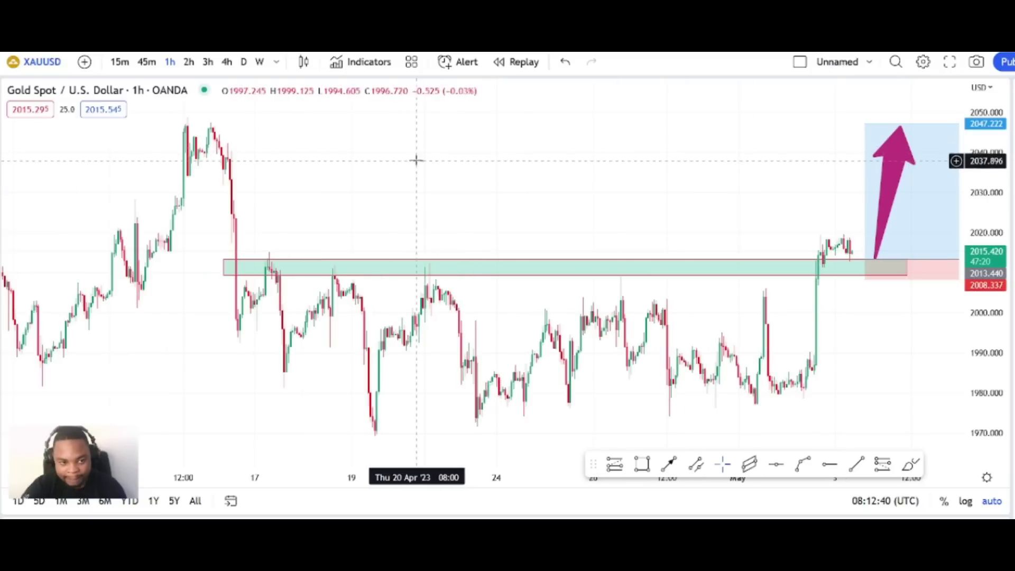
scroll(423, 174, down, 3)
scroll(428, 176, up, 5)
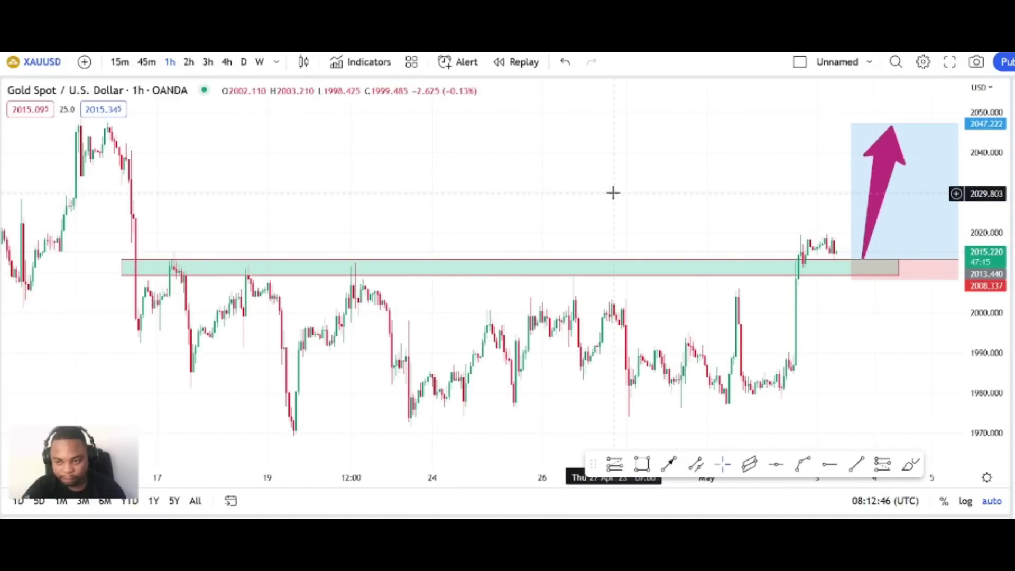
scroll(607, 208, down, 1)
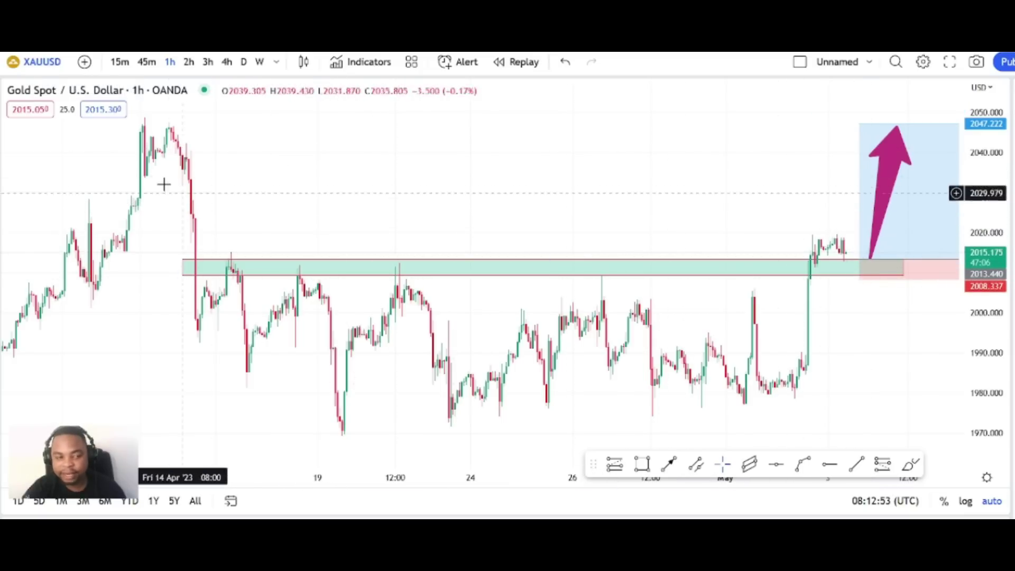
- Switch the chart from XAUUSD to the Pepperstone NAS100 index, leaving empty space after the latest candle
click(59, 64)
key(BackSpace)
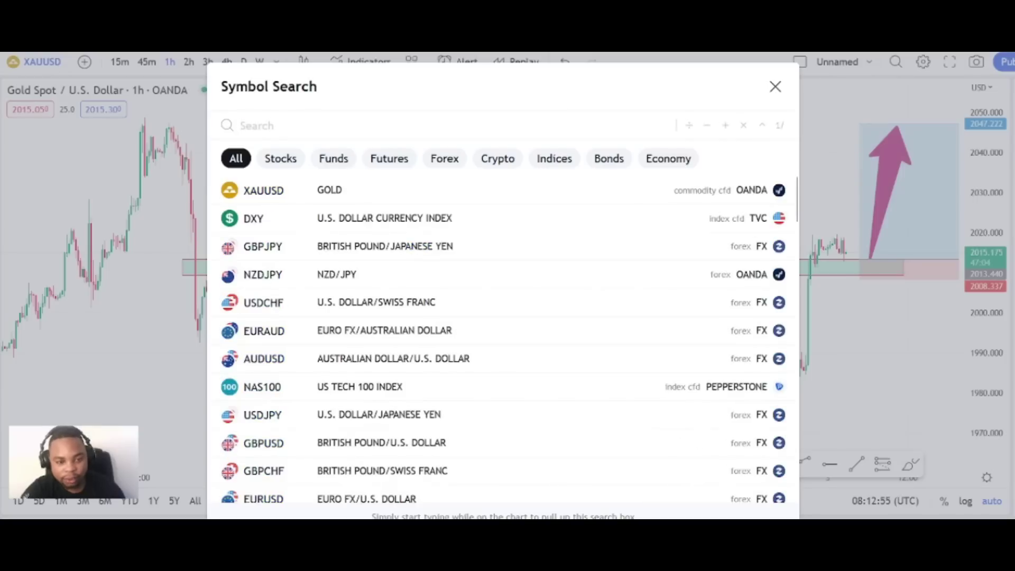
text(NAS100)
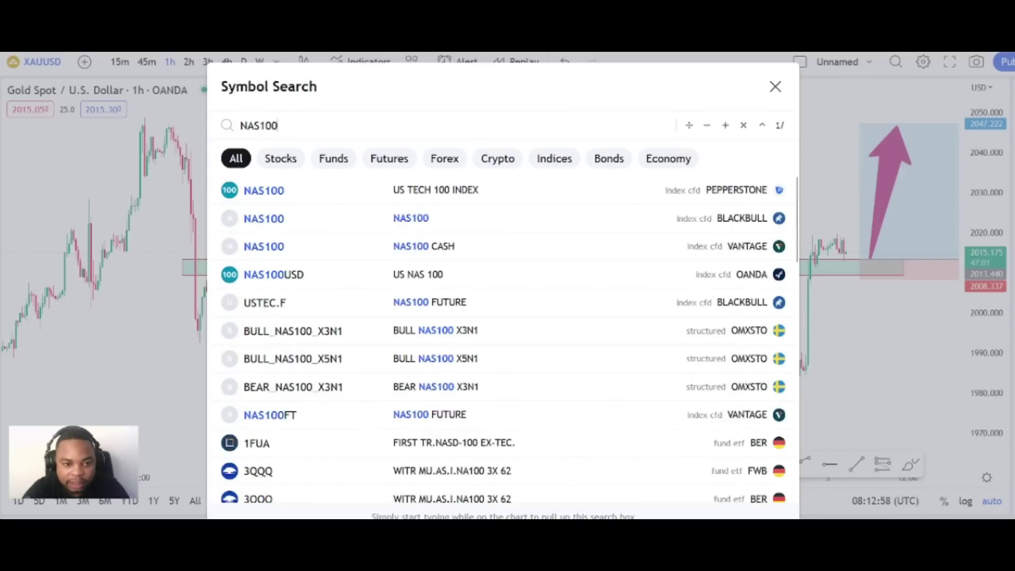
key(Return)
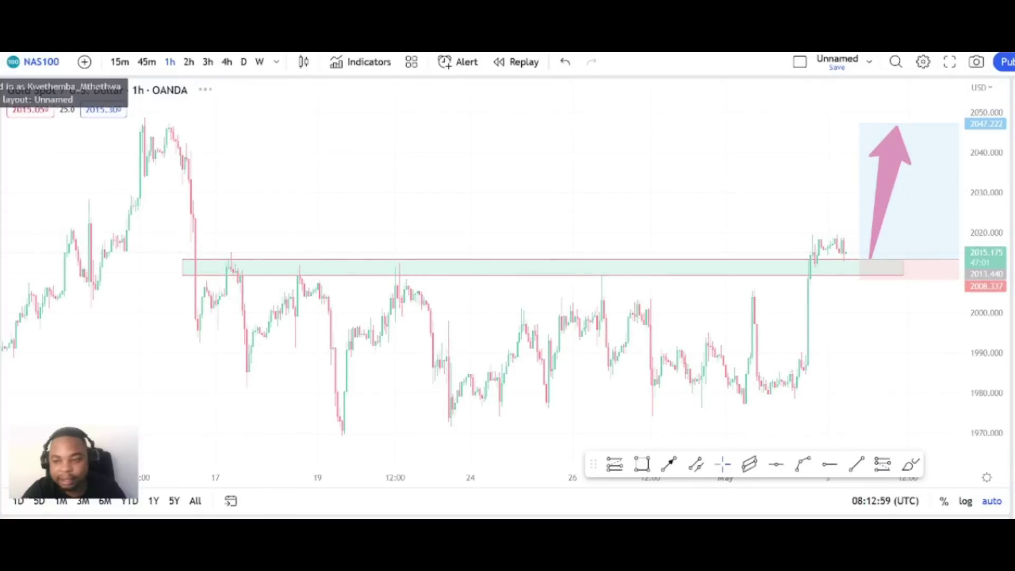
scroll(495, 211, up, 4)
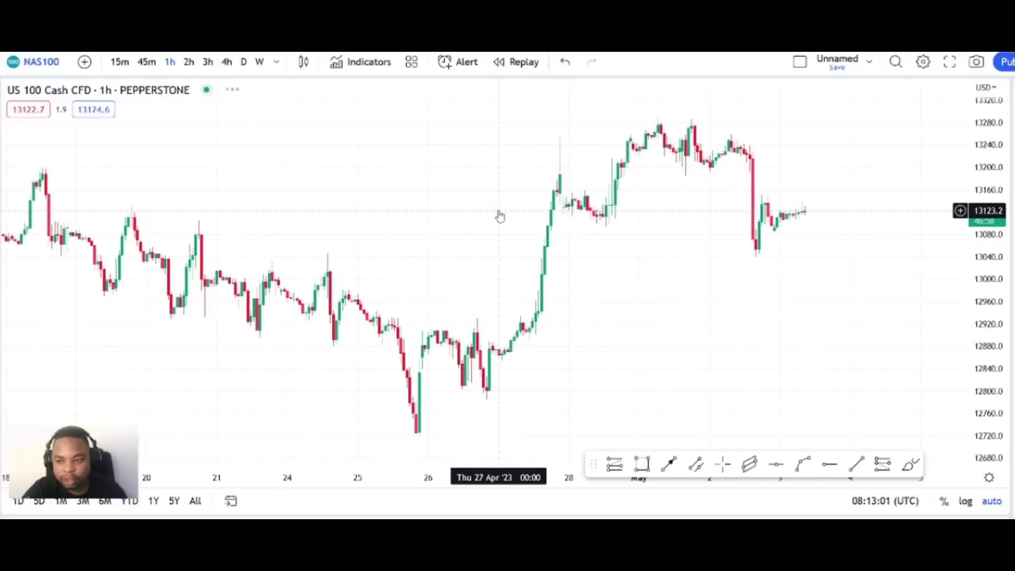
drag(588, 257, 479, 275)
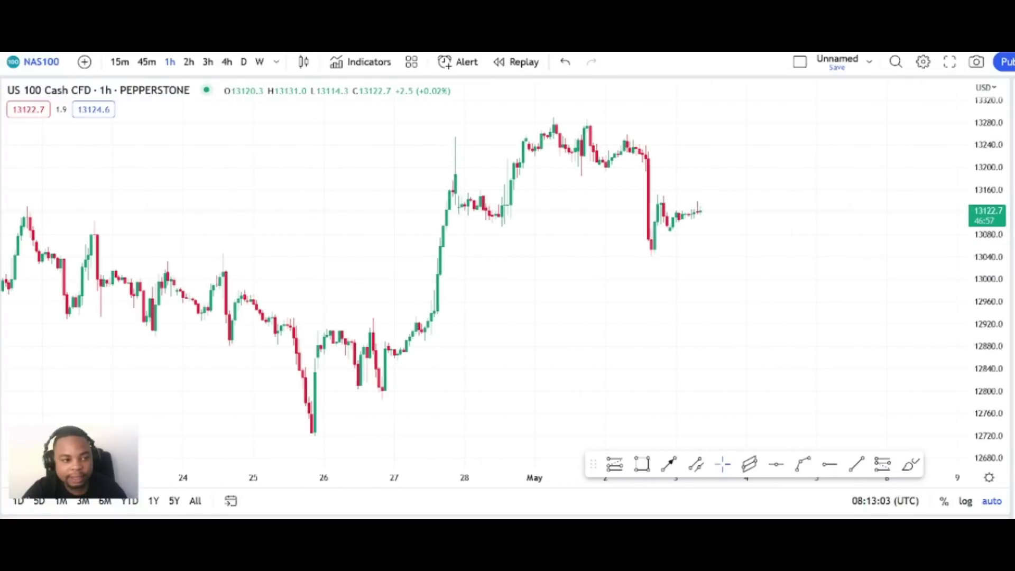
- Draw a downward arrow from about 13119 on 3 May, just after the latest candle, to a tip at about 12805 on 4 May
click(0, 128)
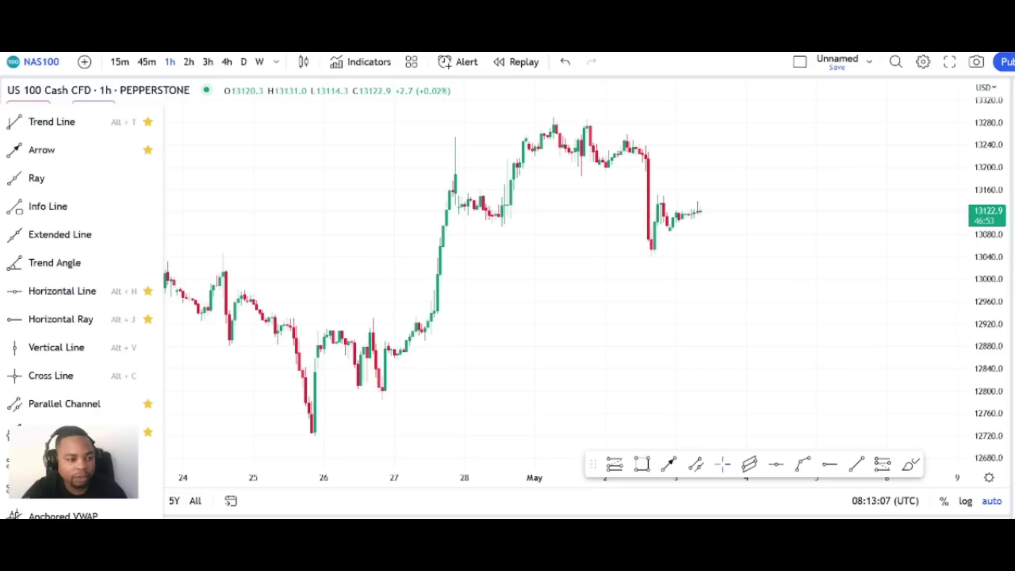
click(41, 149)
click(734, 213)
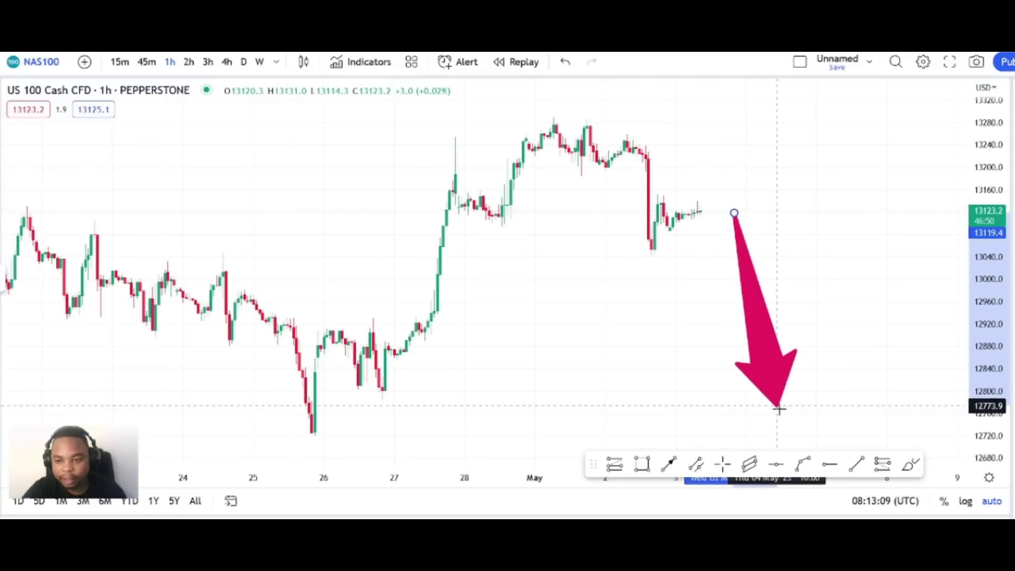
click(643, 407)
drag(626, 404, 443, 419)
drag(611, 410, 736, 391)
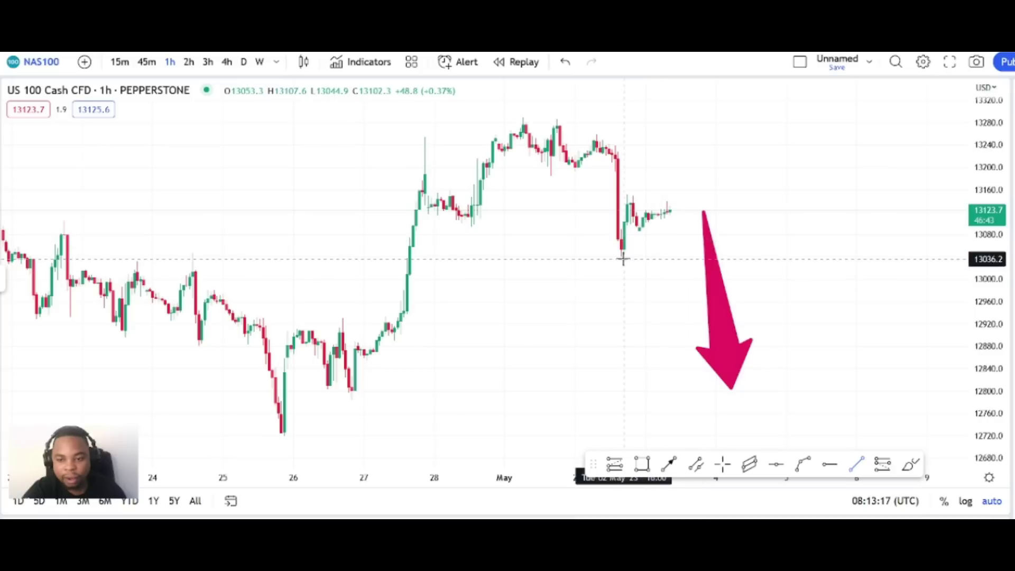
- Draw a trend line down the sharp 2 May drop from about 13273 to 13061, and a rising one beneath the pullback from about 13056 to 13122
click(617, 126)
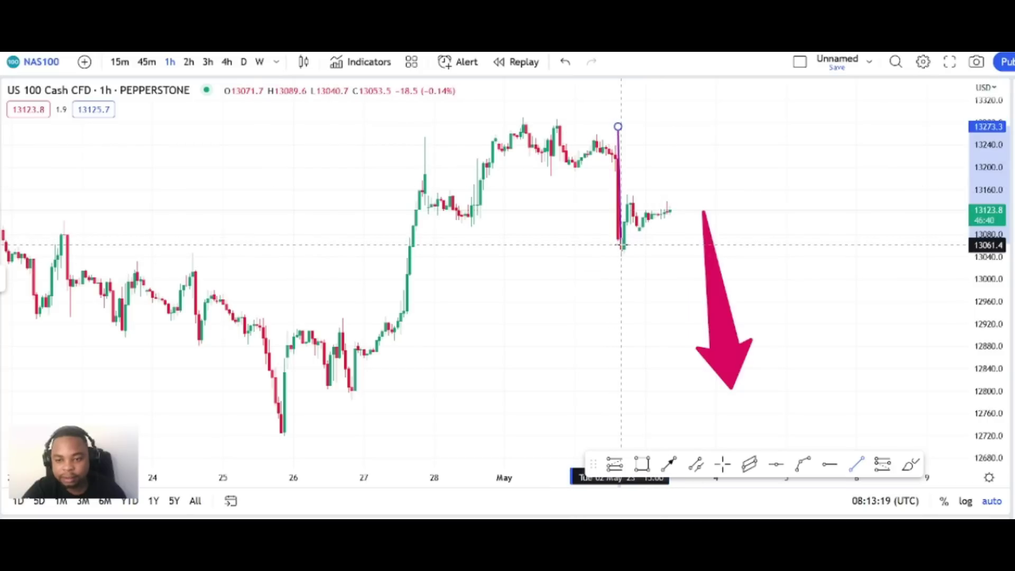
click(621, 244)
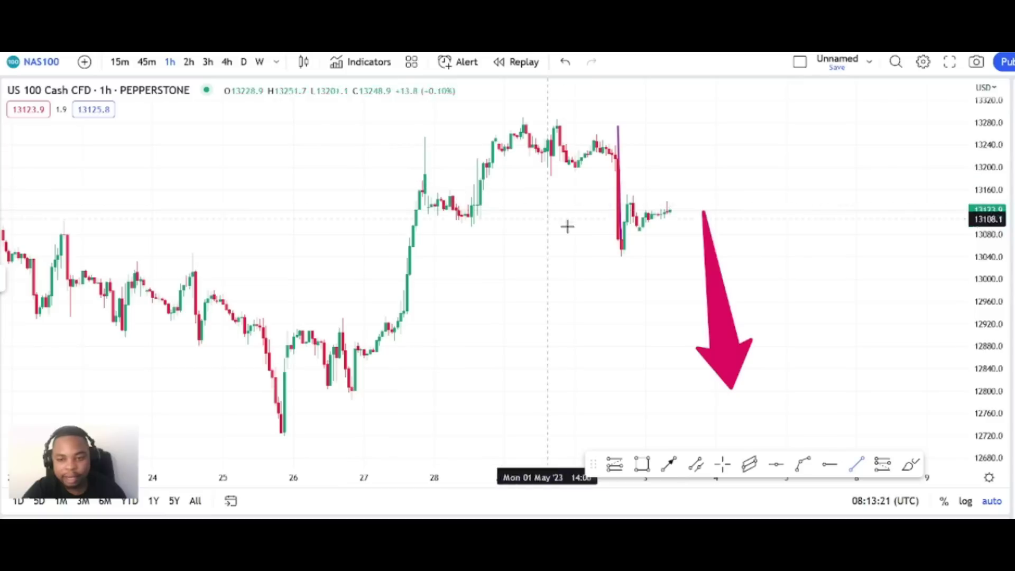
click(621, 247)
click(696, 212)
click(643, 225)
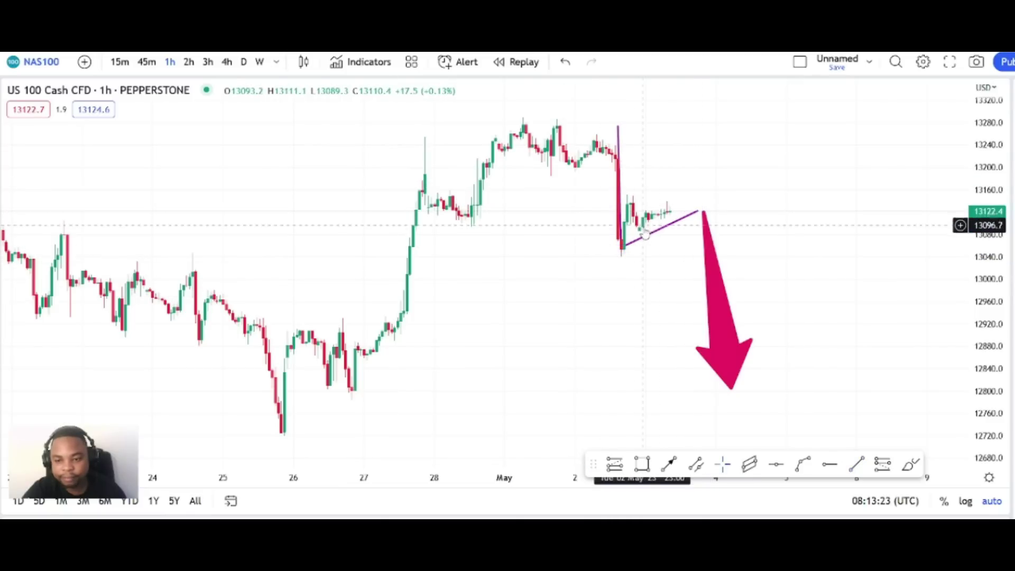
- Clone the rising trend line and place the copy parallel above the pullback's highs to form a flag channel
click(648, 241)
right_click(648, 241)
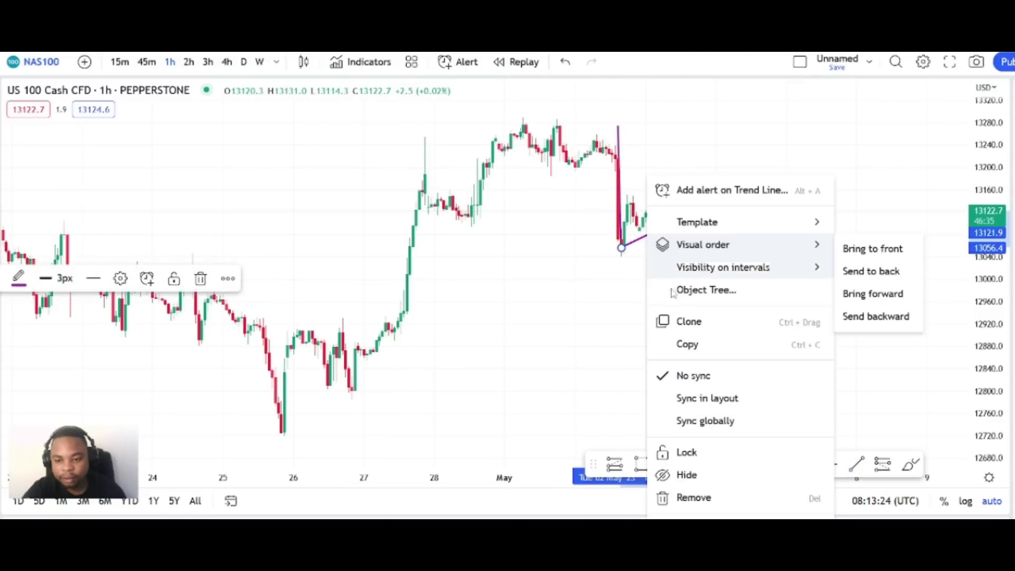
click(692, 322)
drag(652, 205, 642, 194)
- Raise the downward arrow to start at about 13175 near the upper channel line's end, and shift the steep trend line's upper end slightly earlier
click(700, 274)
click(705, 290)
drag(705, 289, 696, 261)
click(585, 232)
drag(617, 126, 606, 128)
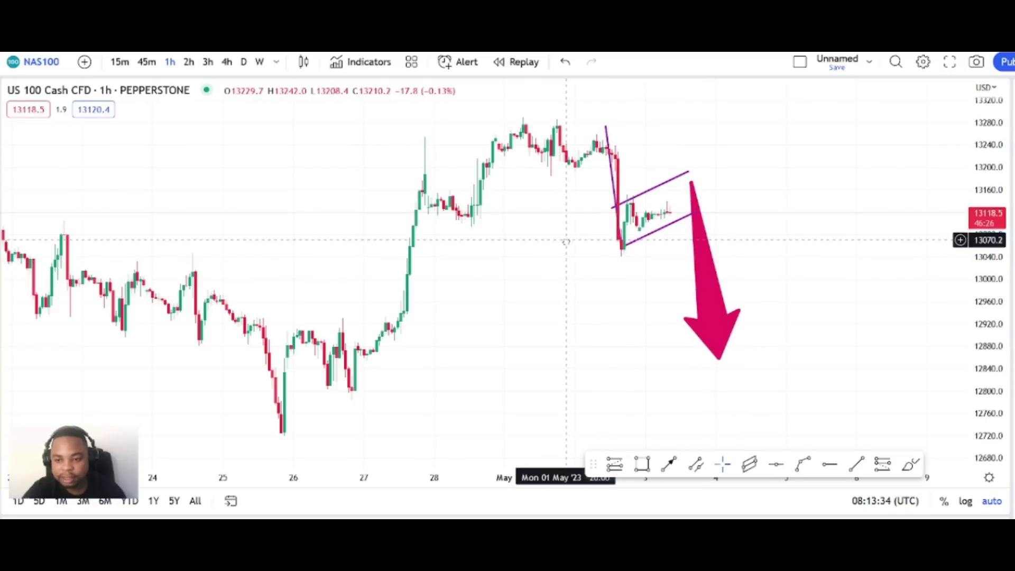
- Place a Short Position at the channel's end with entry at about 13143.4, stop at about 13178.7 and target at about 12739.9
drag(560, 243, 585, 245)
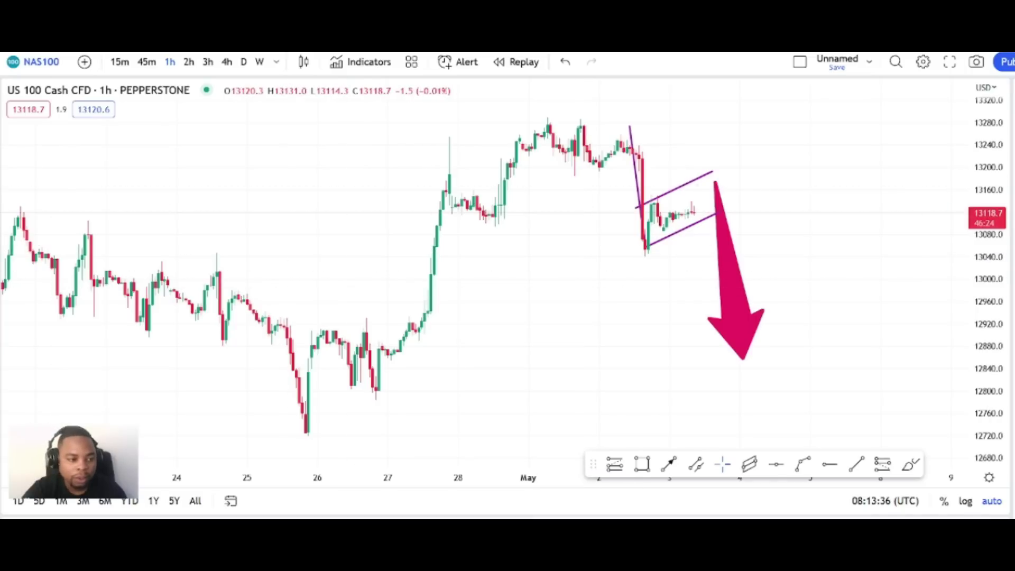
click(2, 249)
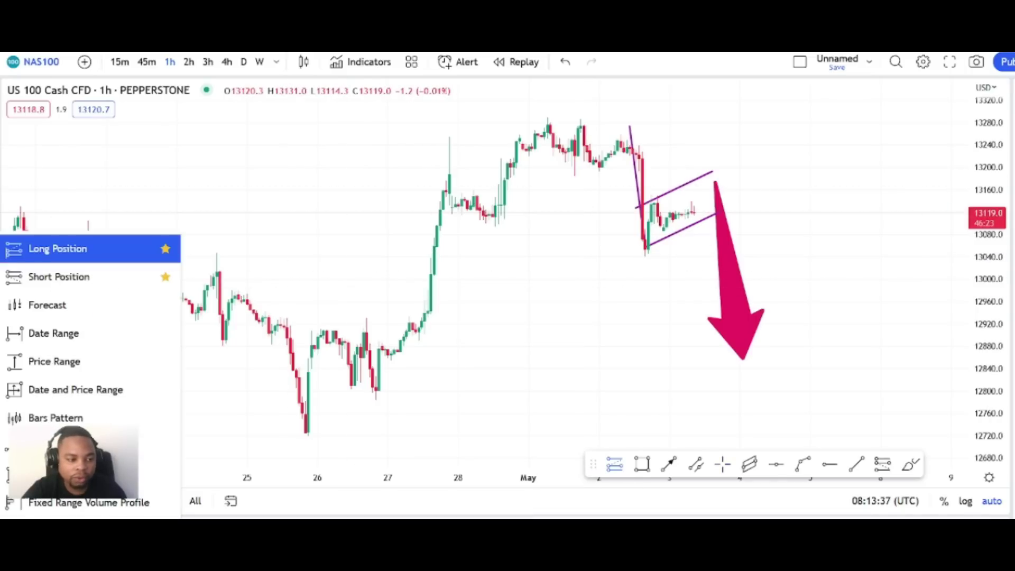
click(26, 282)
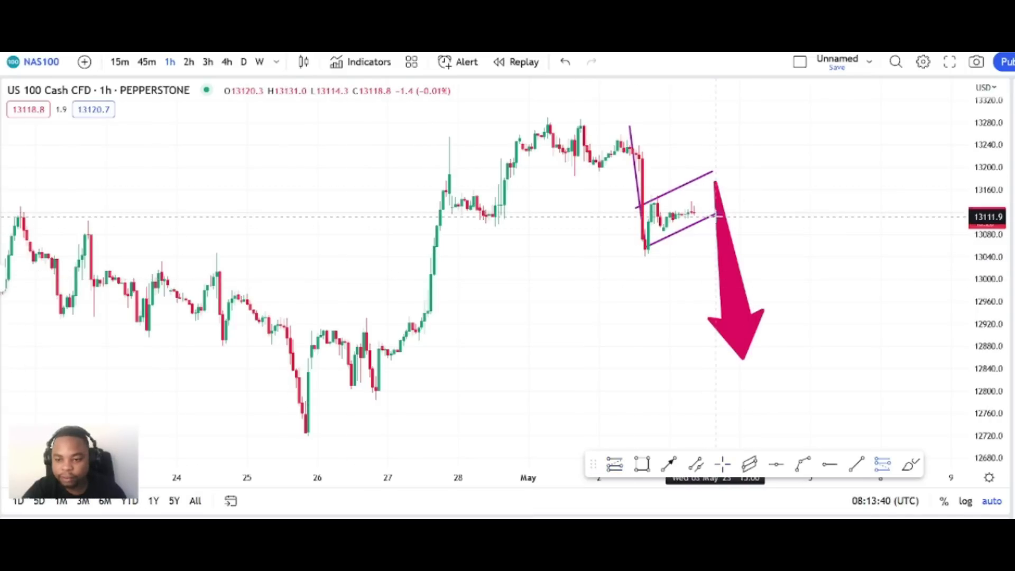
click(715, 217)
drag(715, 152, 714, 179)
drag(715, 221, 700, 199)
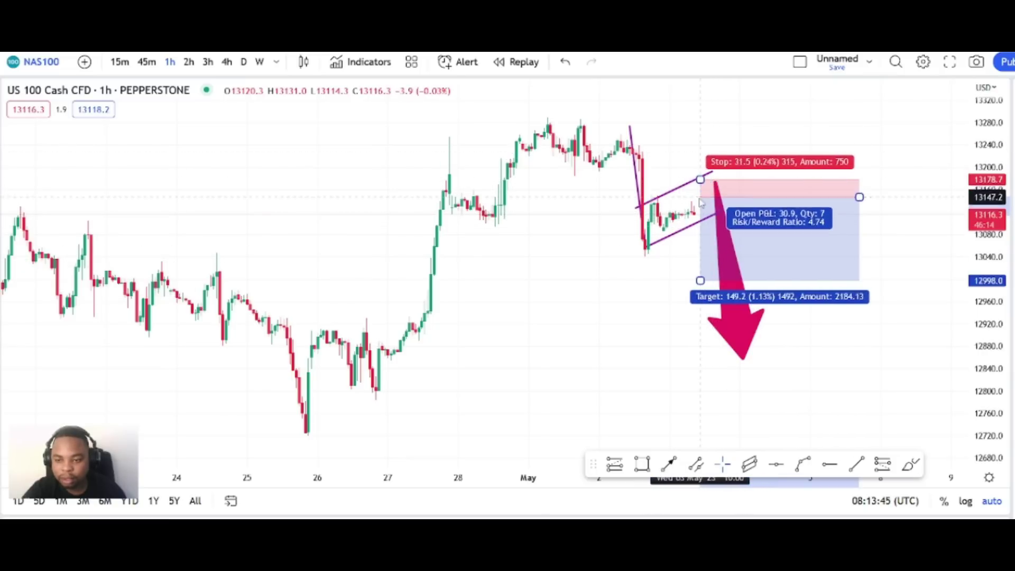
drag(700, 280, 700, 424)
click(835, 243)
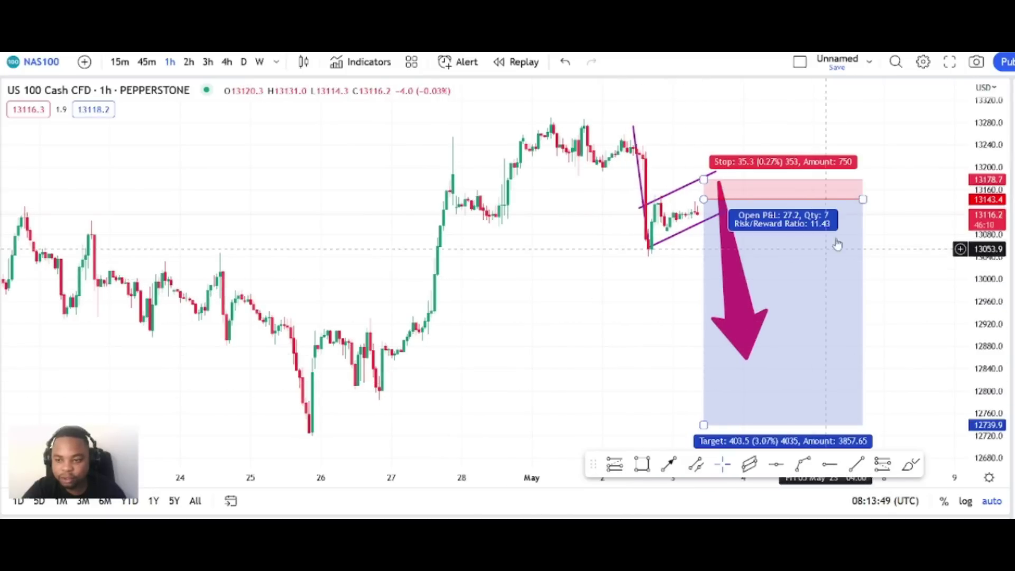
- Shorten the short position's end to 4 May and reposition it with entry 13180.0, stop 13229.2 and target 12776.5
drag(702, 179, 703, 172)
drag(862, 199, 792, 201)
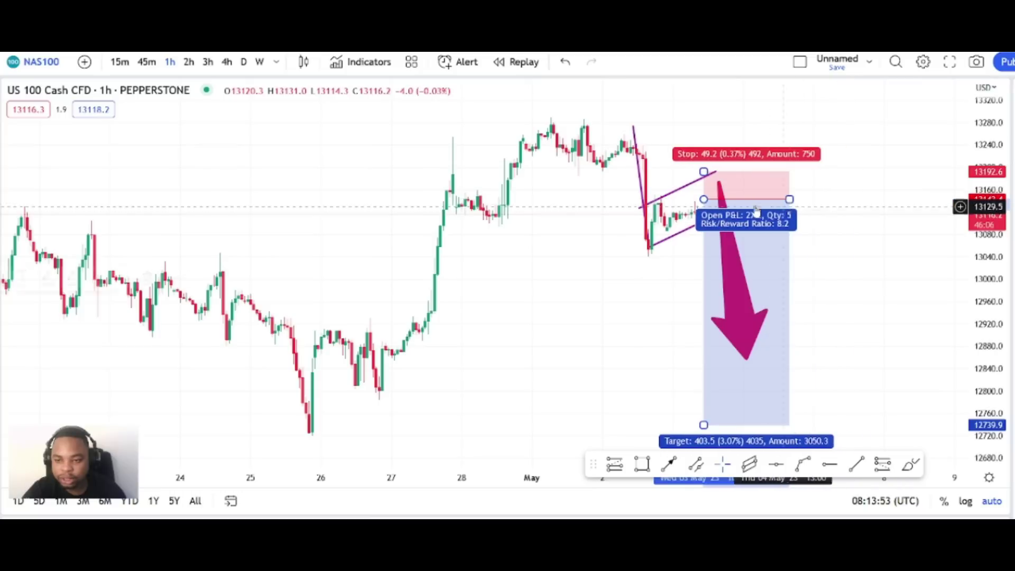
drag(736, 320, 735, 293)
click(629, 348)
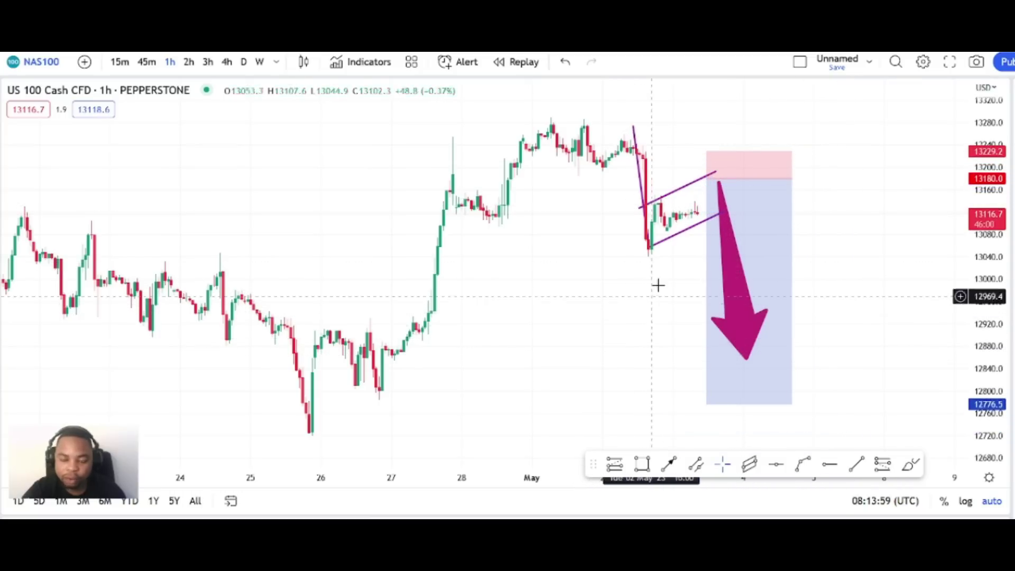
- Brush a zigzag price path from just below the flag channel down along the arrow to about 12960
click(2, 173)
click(24, 172)
mouse_move(703, 227)
mouse_down()
mouse_move(704, 248)
mouse_move(749, 303)
mouse_up()
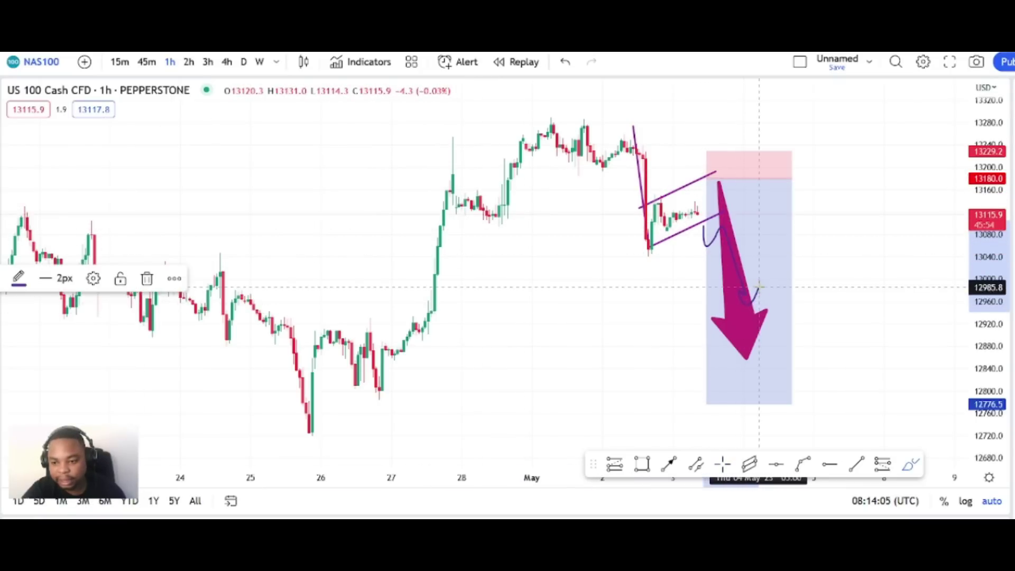
- Add two horizontal lines across the NAS100 chart at about 13137.1 and 13178.7 to bound a price zone
scroll(715, 286, down, 2)
scroll(570, 290, up, 1)
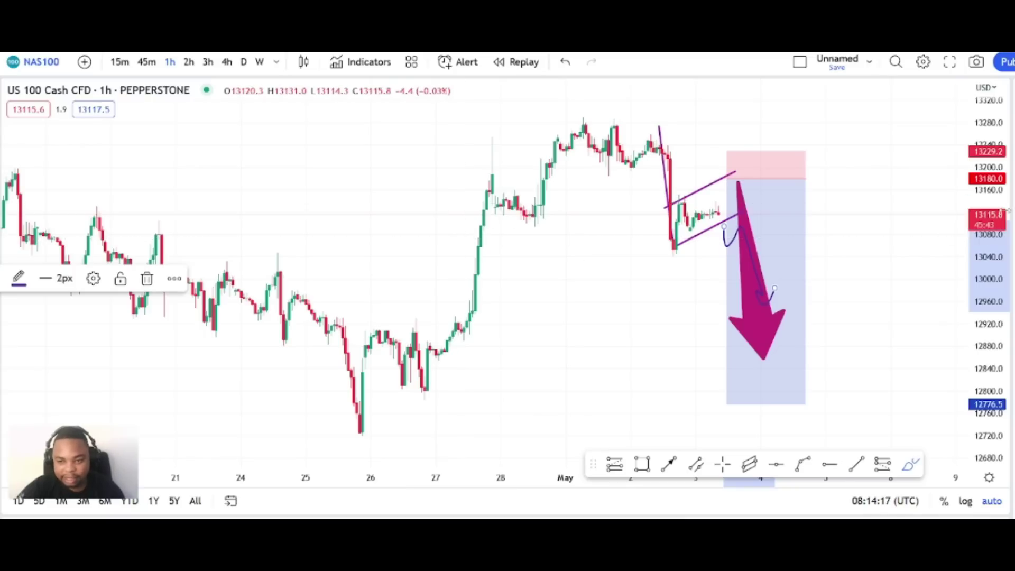
scroll(482, 299, down, 2)
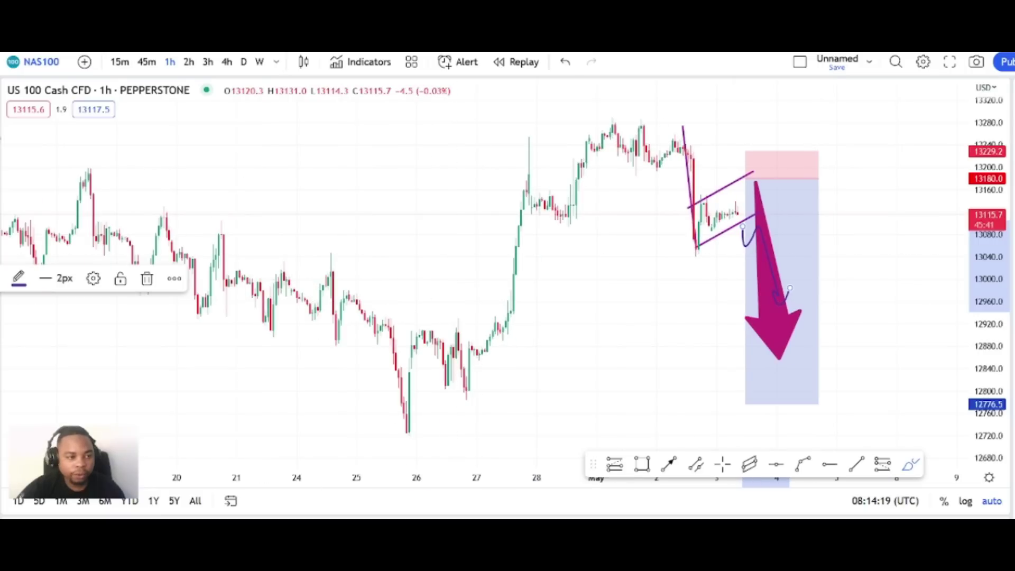
click(1, 127)
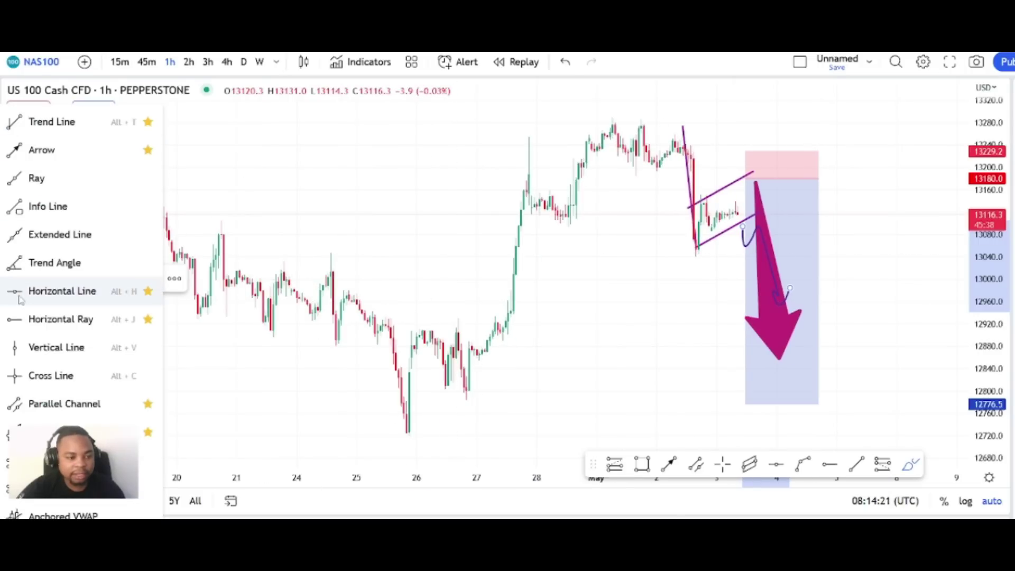
click(53, 290)
click(75, 203)
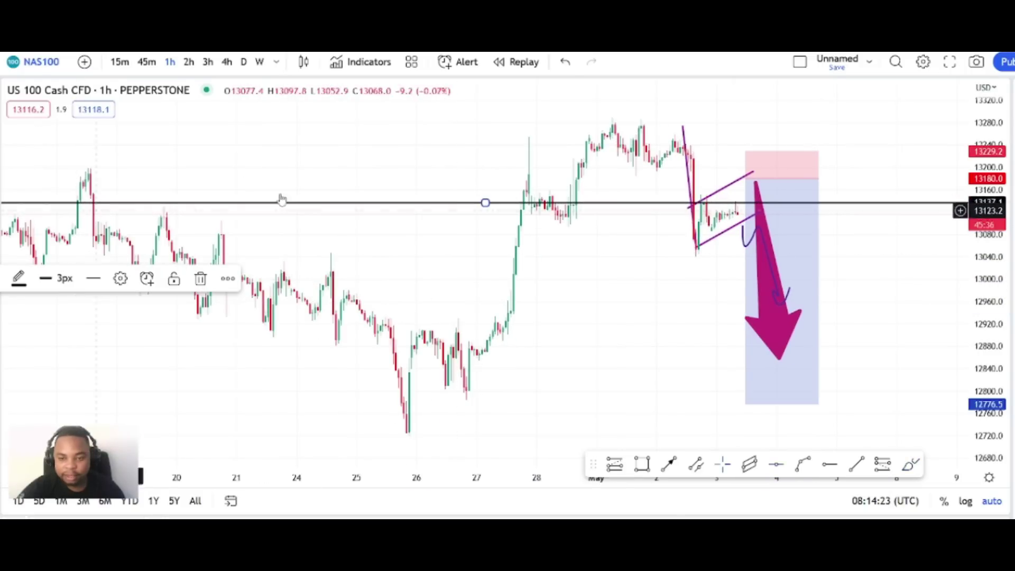
drag(202, 154, 296, 154)
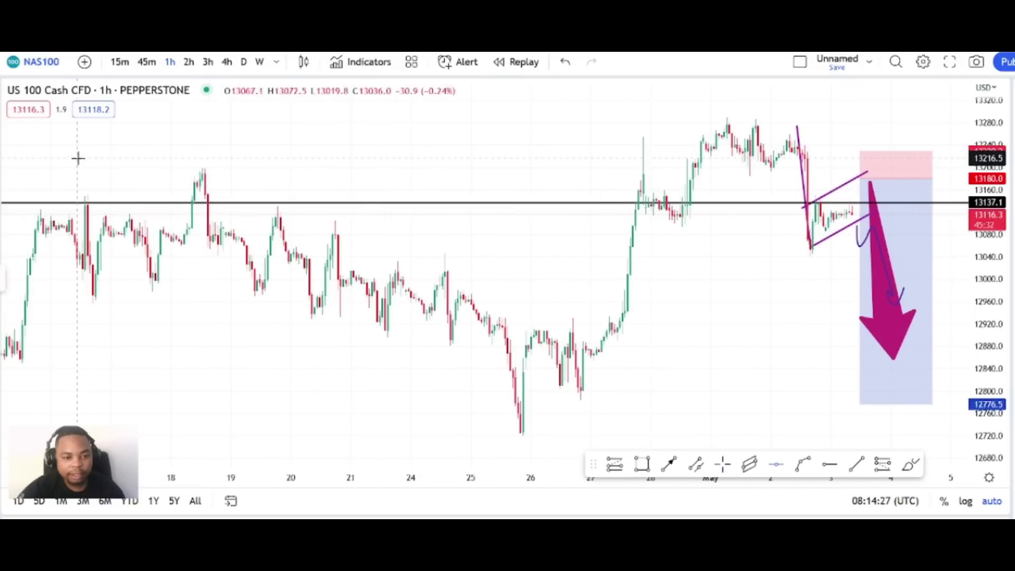
click(80, 180)
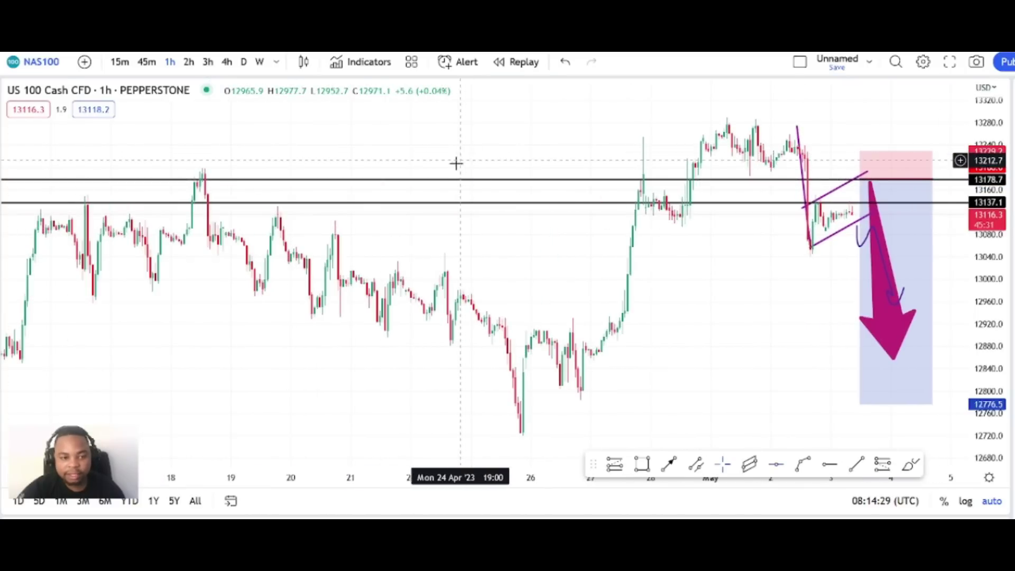
- Brush a wavy line along the zone between the two horizontal lines, from about 21 April to about 8 May
scroll(455, 163, right, 3)
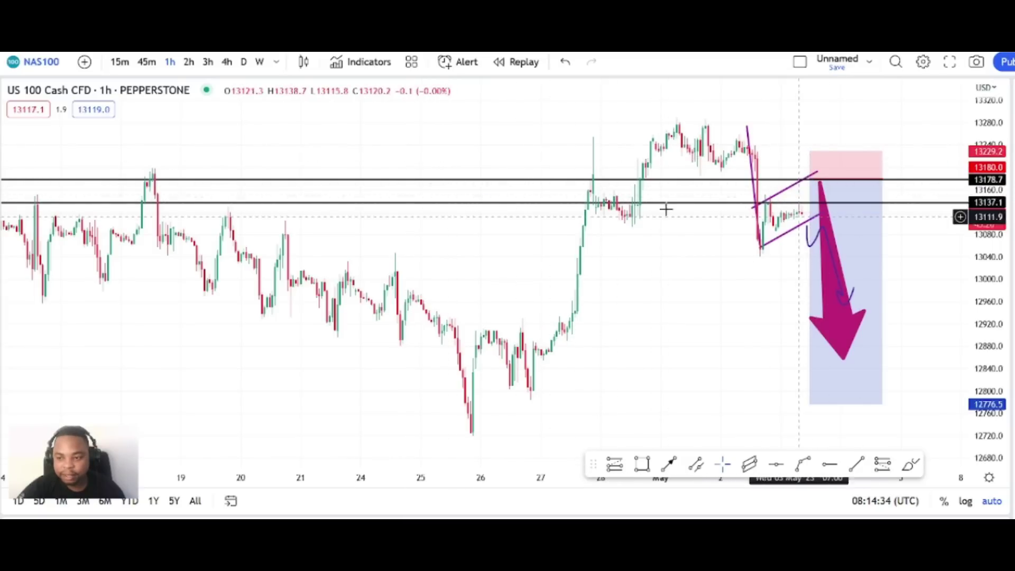
mouse_move(299, 191)
mouse_down()
mouse_move(491, 205)
mouse_move(720, 180)
mouse_move(798, 198)
mouse_move(889, 173)
mouse_move(950, 185)
mouse_up()
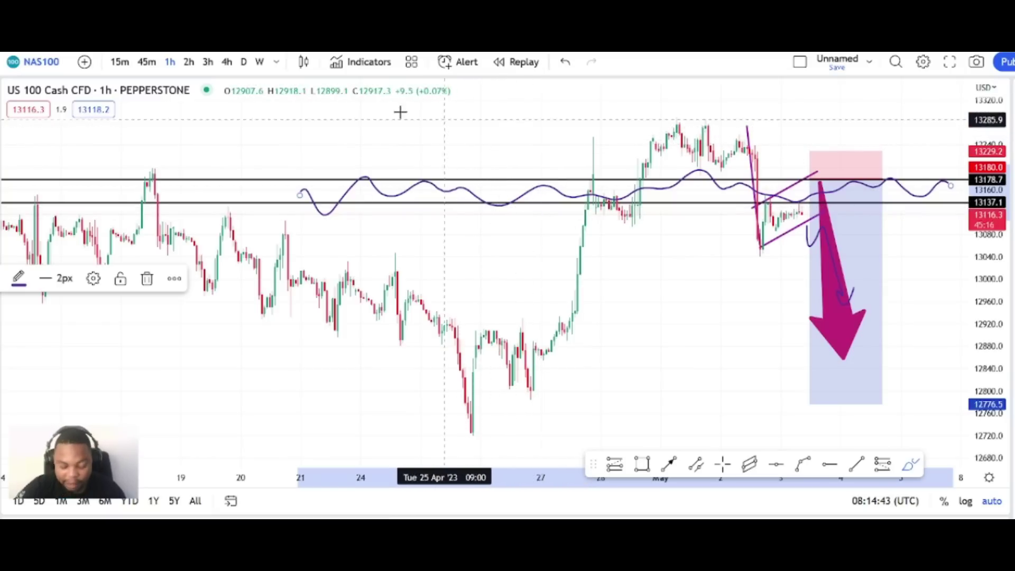
click(204, 131)
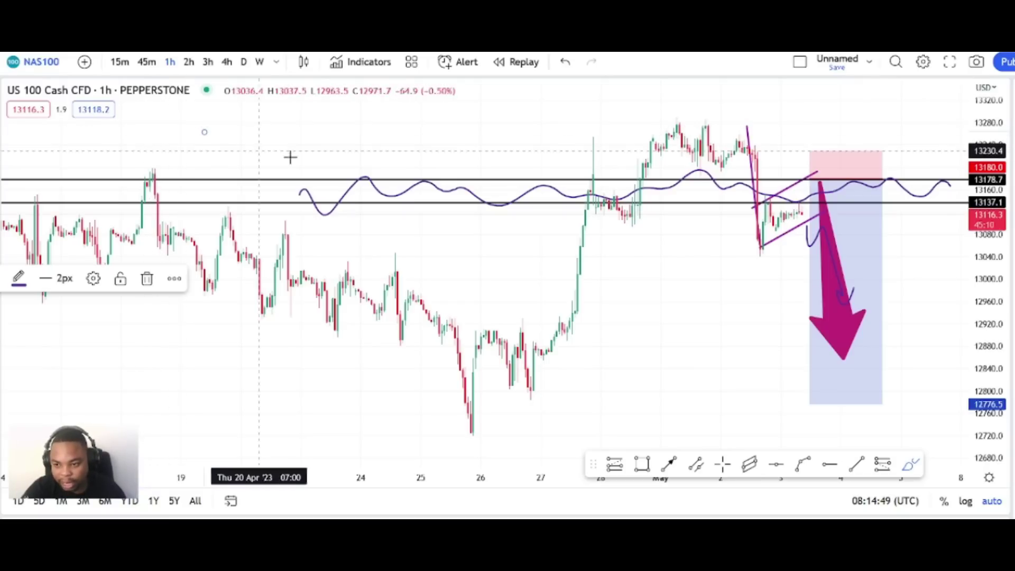
- Switch the chart from NAS100 to the EURUSD symbol
click(41, 62)
key(BackSpace)
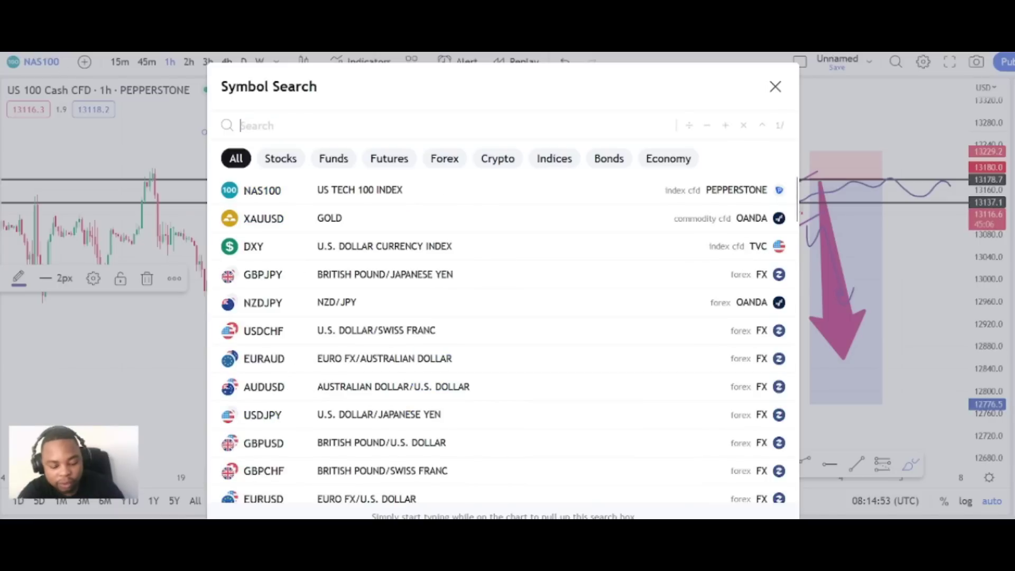
text(EUR)
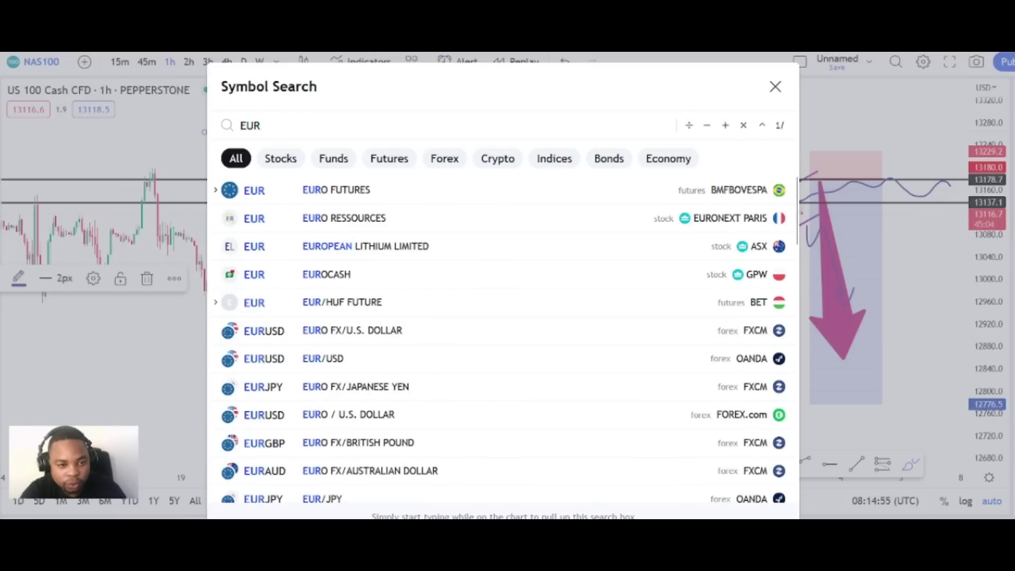
text(USD)
key(Return)
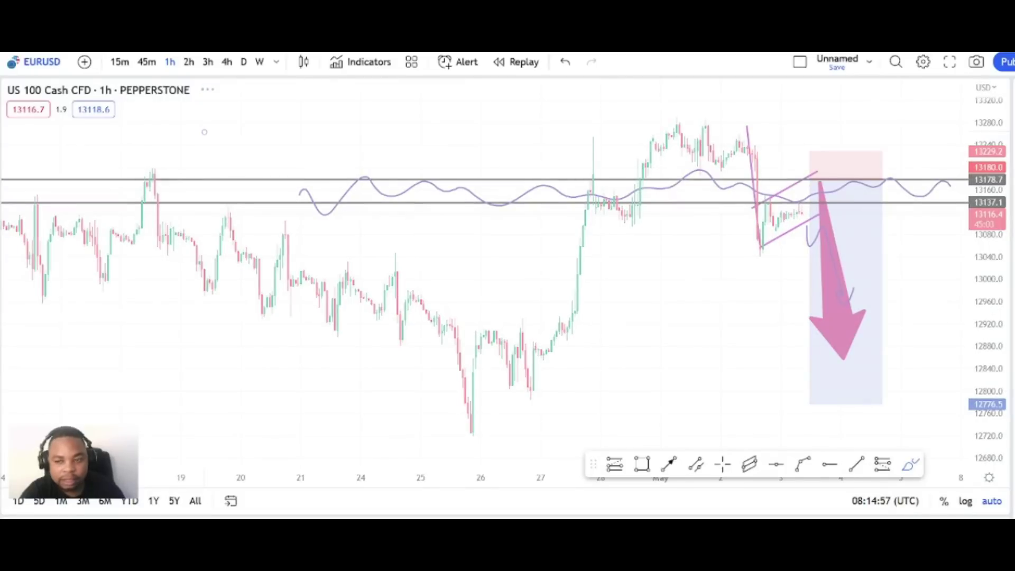
scroll(468, 246, down, 3)
scroll(465, 244, up, 3)
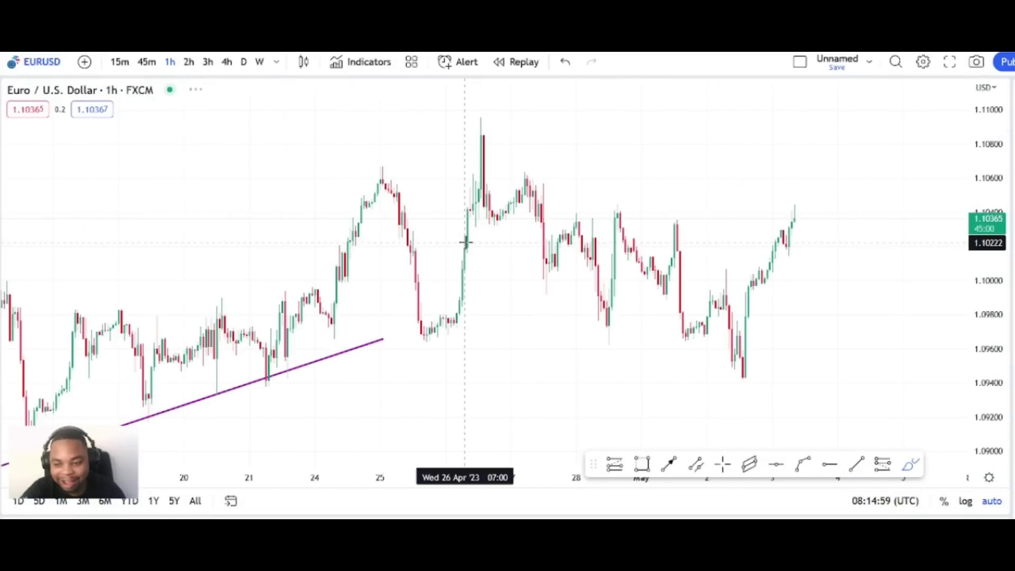
- Remove the old trend lines from the EURUSD chart
scroll(423, 258, down, 3)
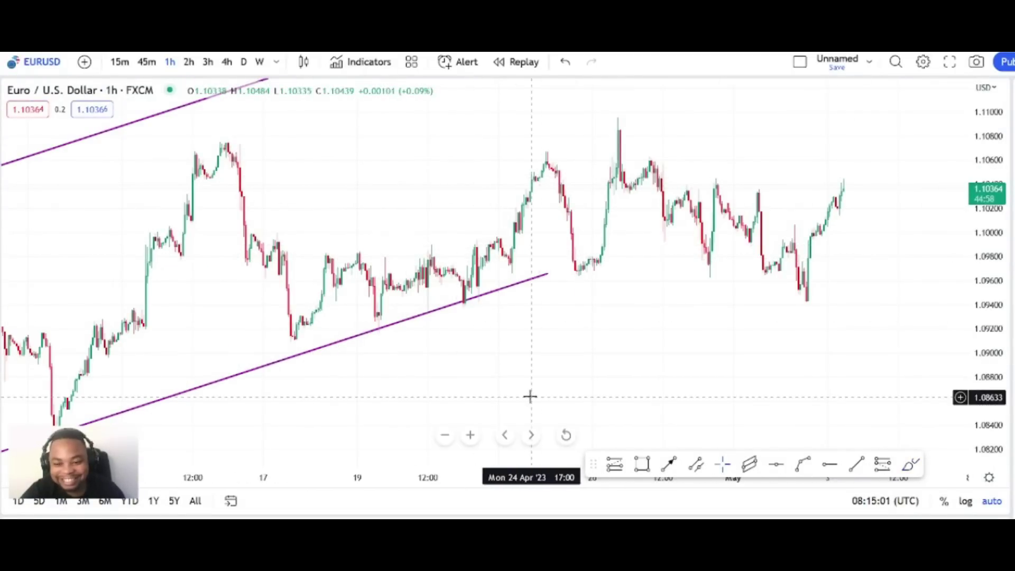
right_click(455, 209)
click(521, 474)
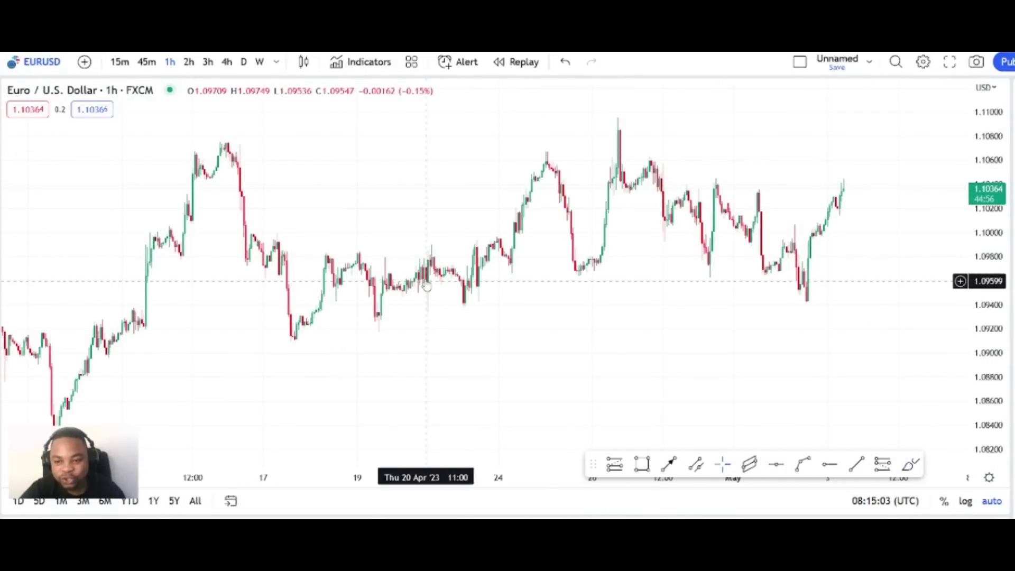
- Draw a descending trend line under the EURUSD lows from about 1.0988 on 27 April to about 1.0939 on 2 May
scroll(414, 260, up, 3)
drag(414, 260, 303, 260)
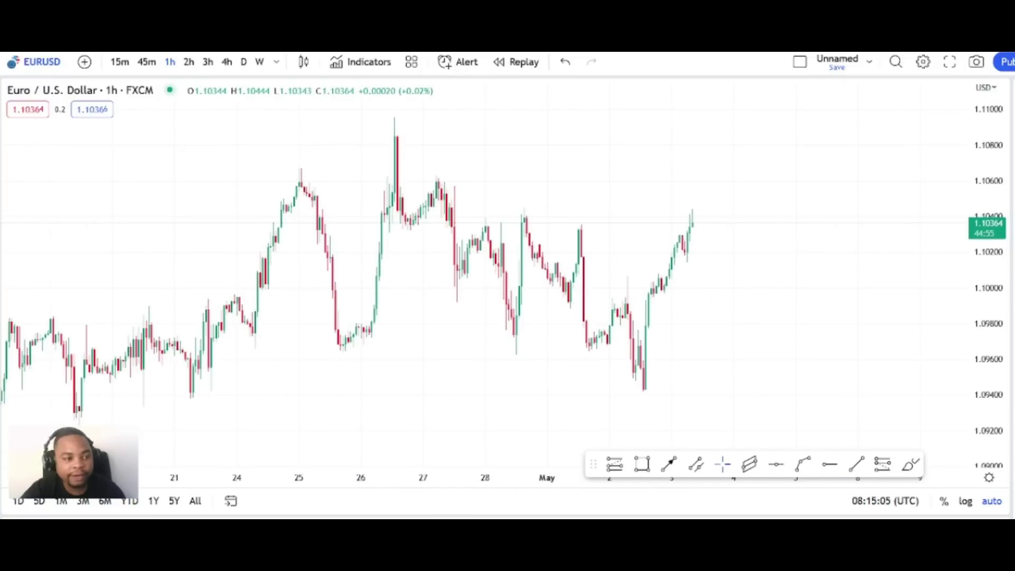
click(2, 127)
click(16, 124)
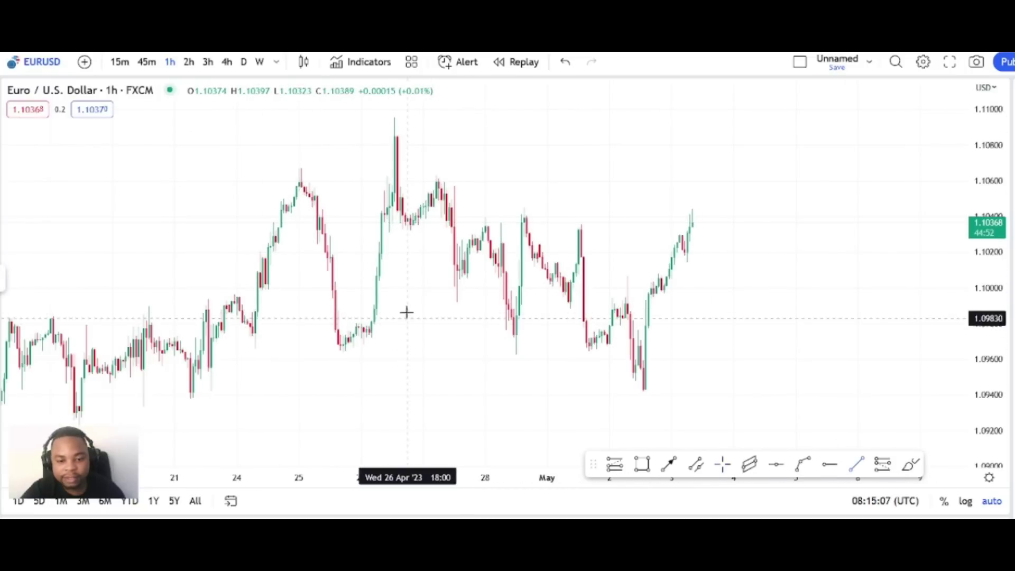
click(433, 309)
click(645, 396)
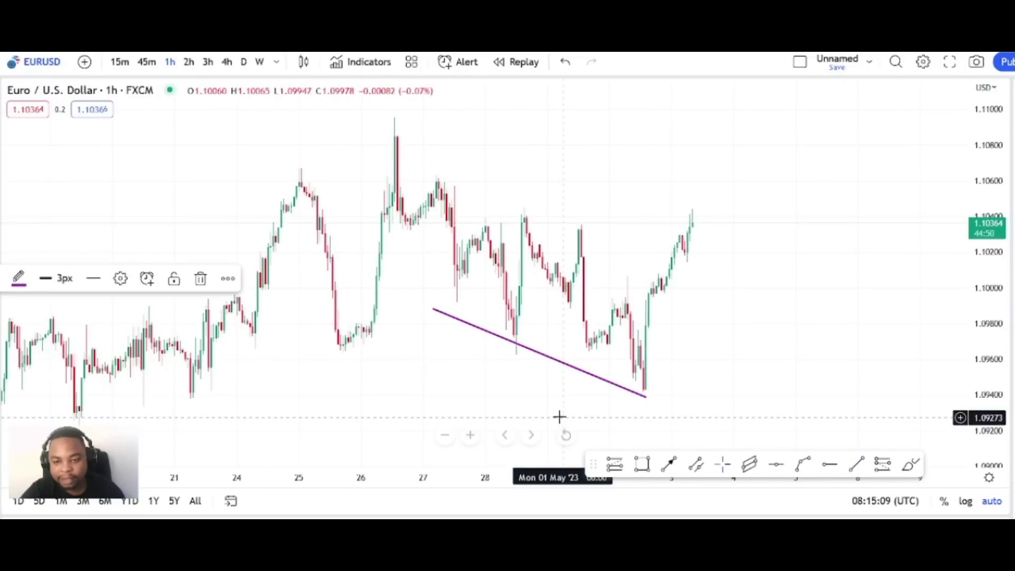
- Clone the descending trend line and place the copy along the highs, from about 1.1056 to about 1.1007, to form a channel
right_click(553, 359)
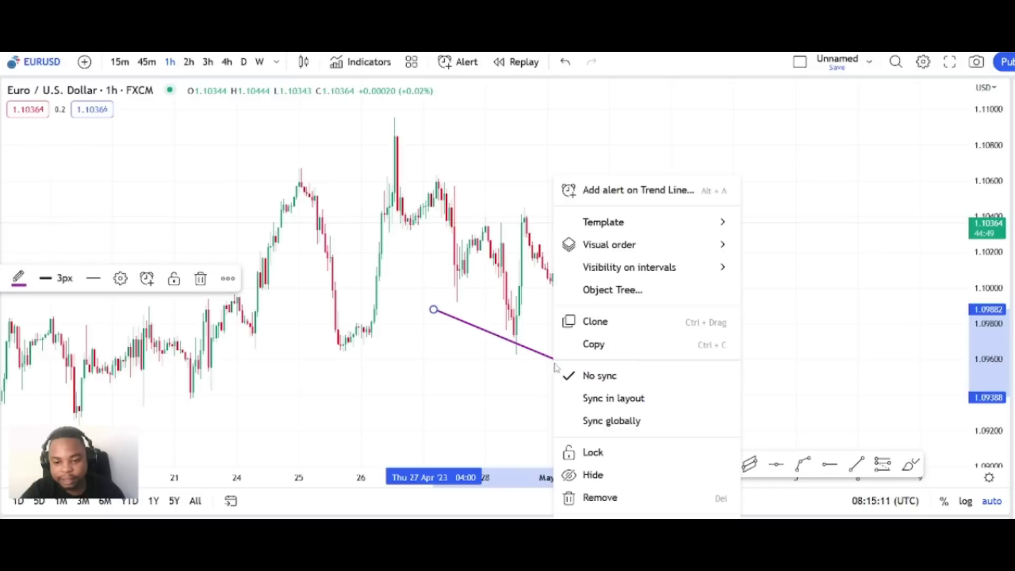
click(593, 327)
mouse_move(529, 322)
mouse_down()
mouse_move(559, 222)
mouse_move(573, 229)
mouse_up()
- Draw an upward arrow beyond the end of the channel's upper line, from about 1.1006 to about 1.1106
scroll(630, 196, up, 2)
scroll(512, 169, down, 3)
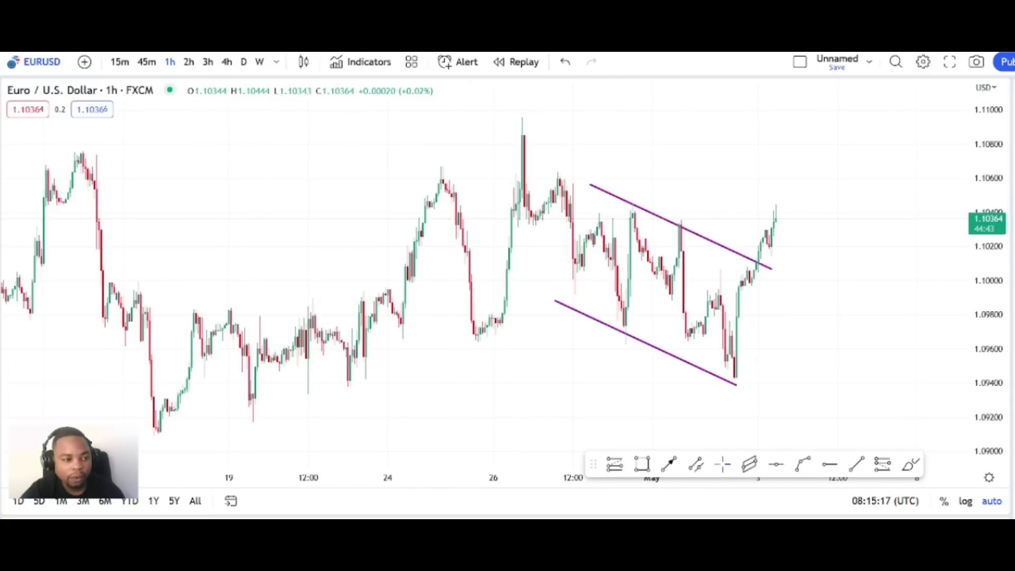
drag(793, 270, 839, 99)
click(837, 98)
- Place a long position at the arrow's base with entry 1.10112, stop 1.09981 and target 1.11039
drag(676, 128, 513, 211)
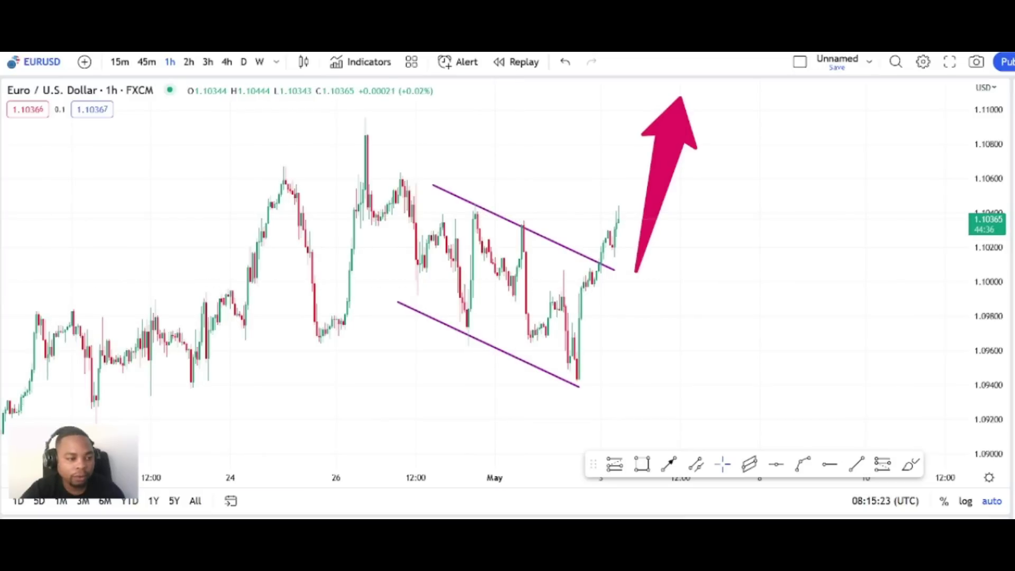
click(2, 253)
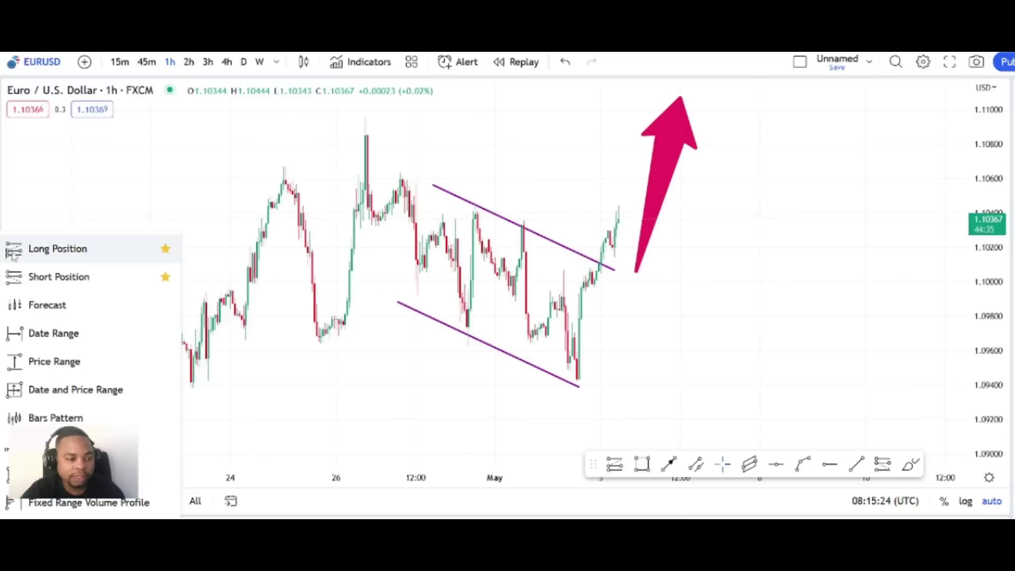
click(44, 256)
click(625, 263)
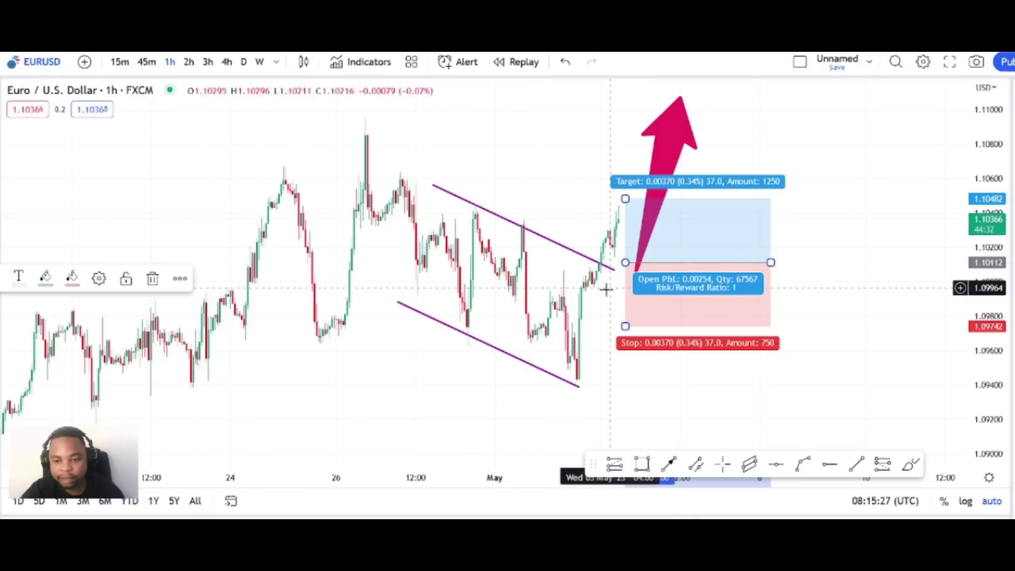
mouse_move(625, 326)
mouse_down()
mouse_move(607, 274)
mouse_move(608, 285)
mouse_up()
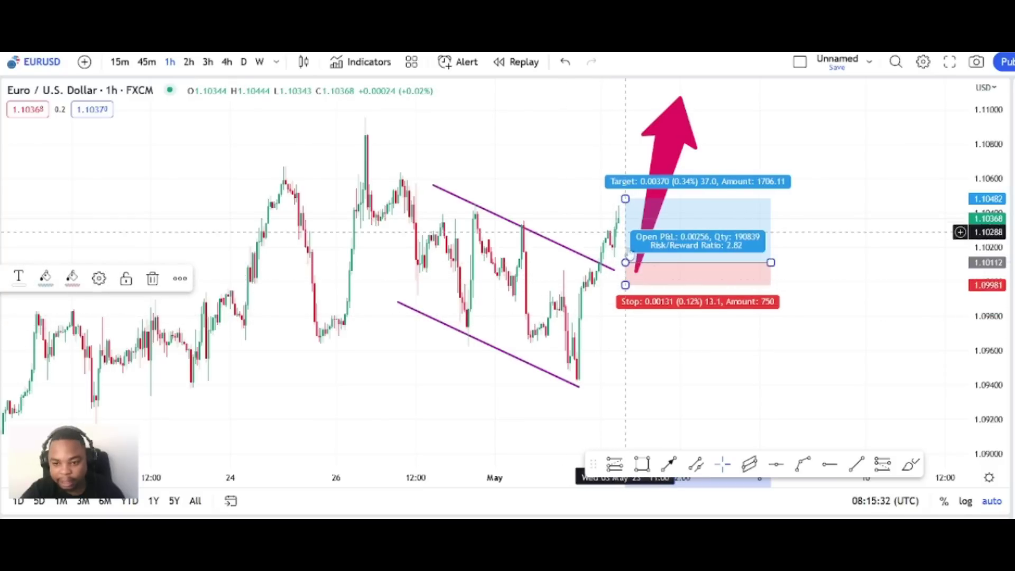
drag(624, 200, 625, 103)
- Add three horizontal lines across the EURUSD chart at 1.10602, about 1.1107 and 1.10003
scroll(438, 199, down, 2)
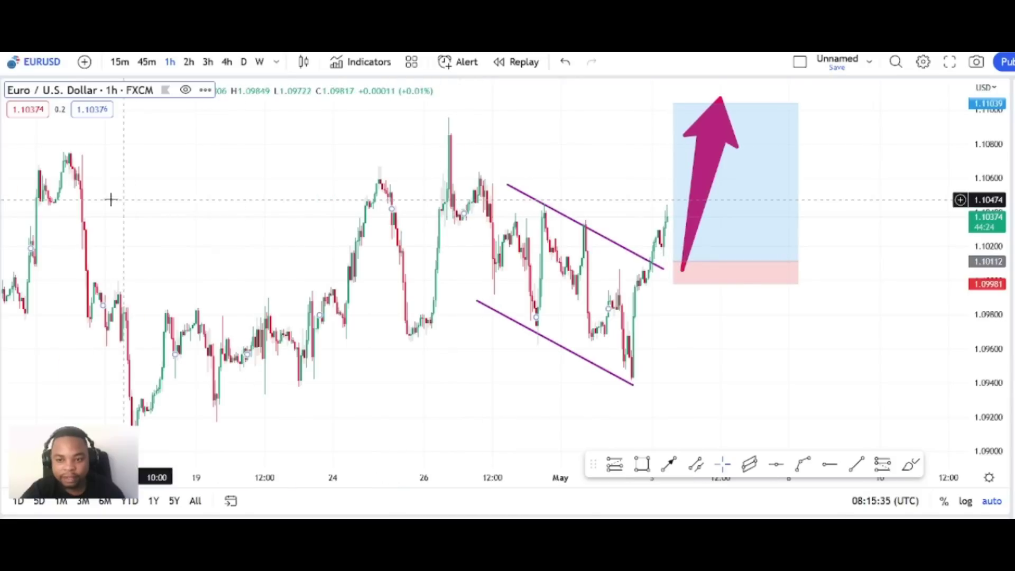
click(3, 119)
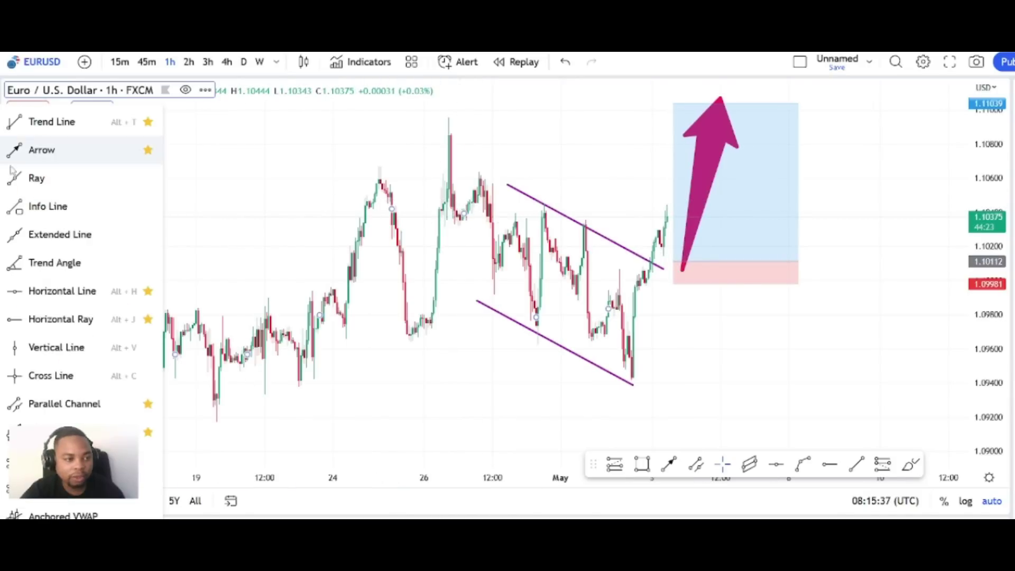
click(22, 290)
click(363, 178)
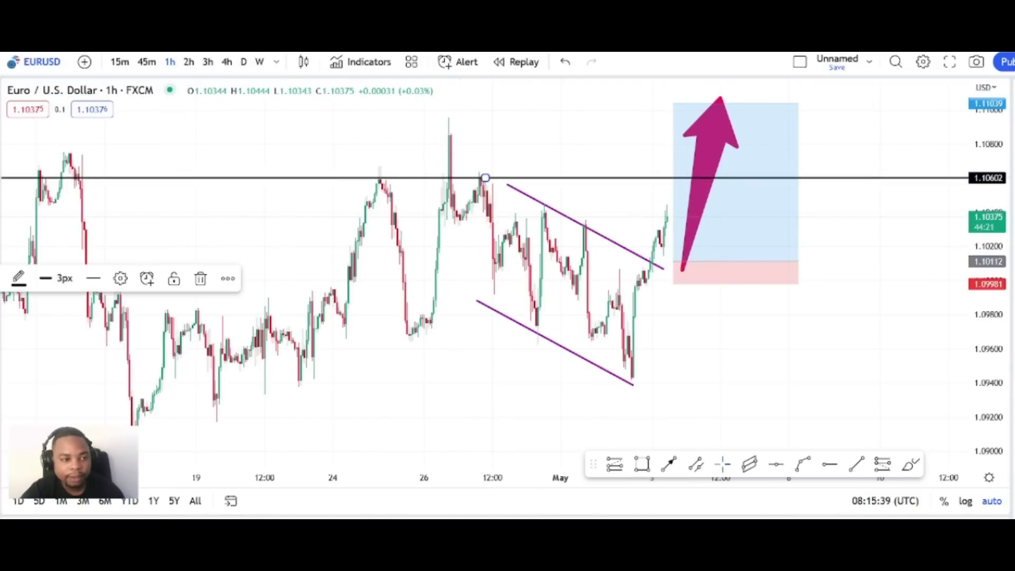
click(236, 125)
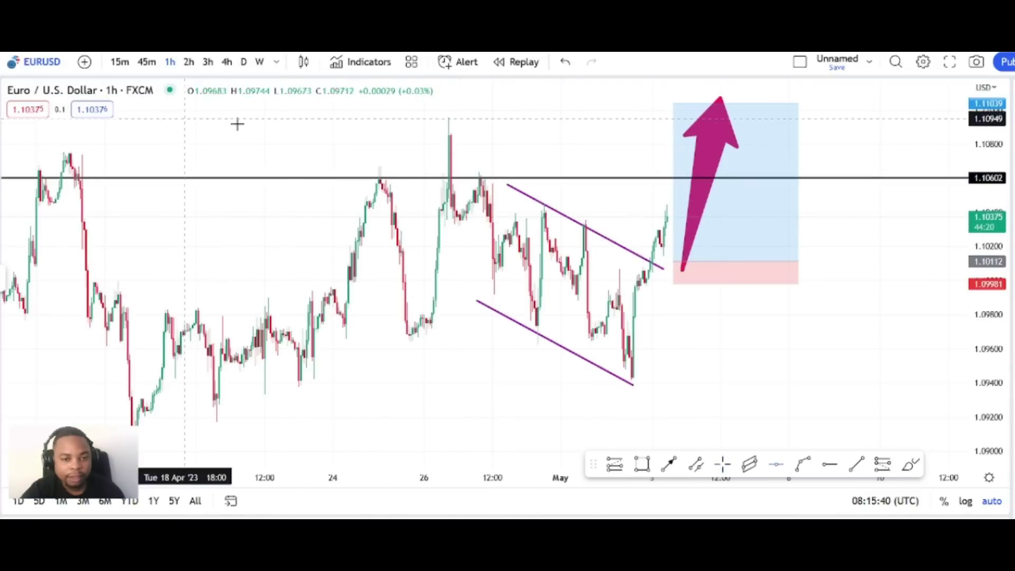
click(302, 99)
click(253, 133)
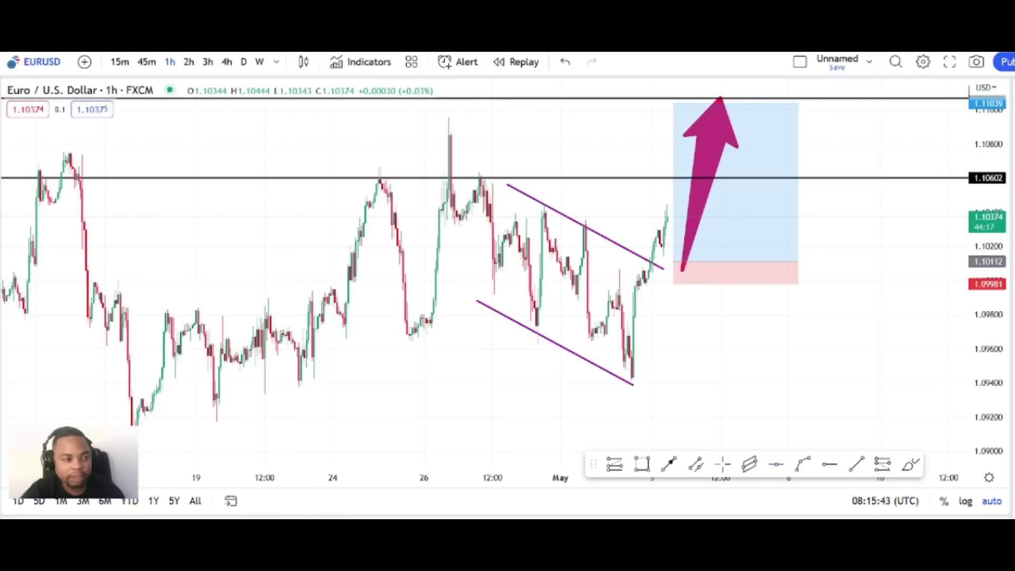
click(304, 280)
click(244, 225)
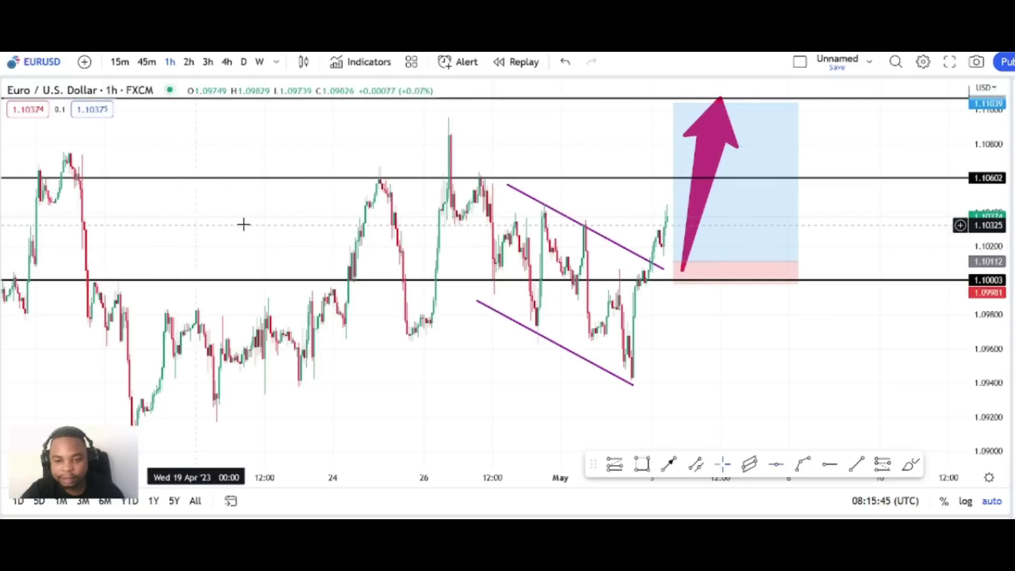
- Raise the EURUSD long position's entry to about 1.1018
drag(681, 261, 683, 251)
click(558, 235)
scroll(539, 230, down, 1)
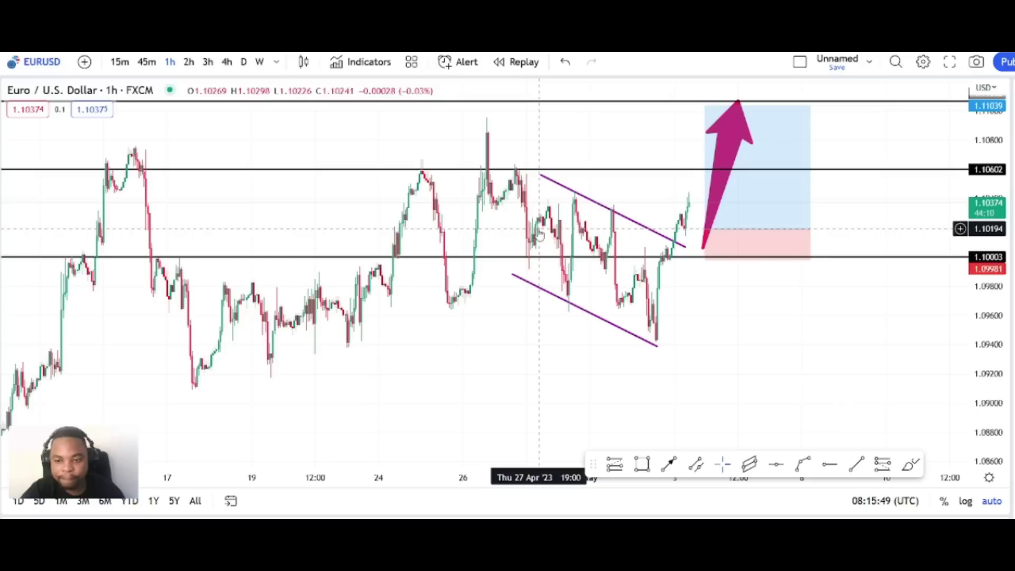
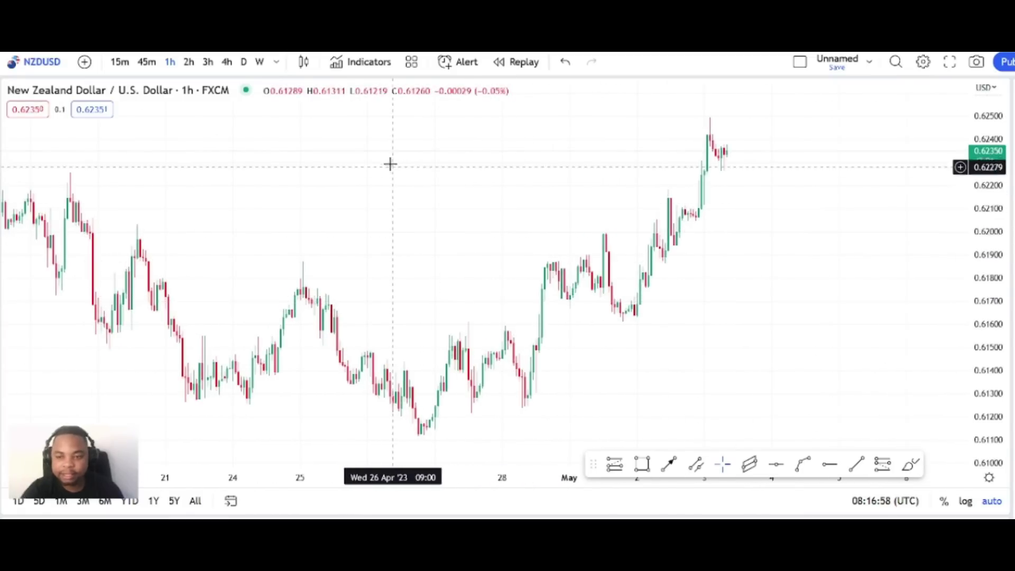
- Draw a rising trend line above the NZDUSD highs from 0.61391 on 26 April to 0.62564 on 3 May
scroll(419, 240, down, 3)
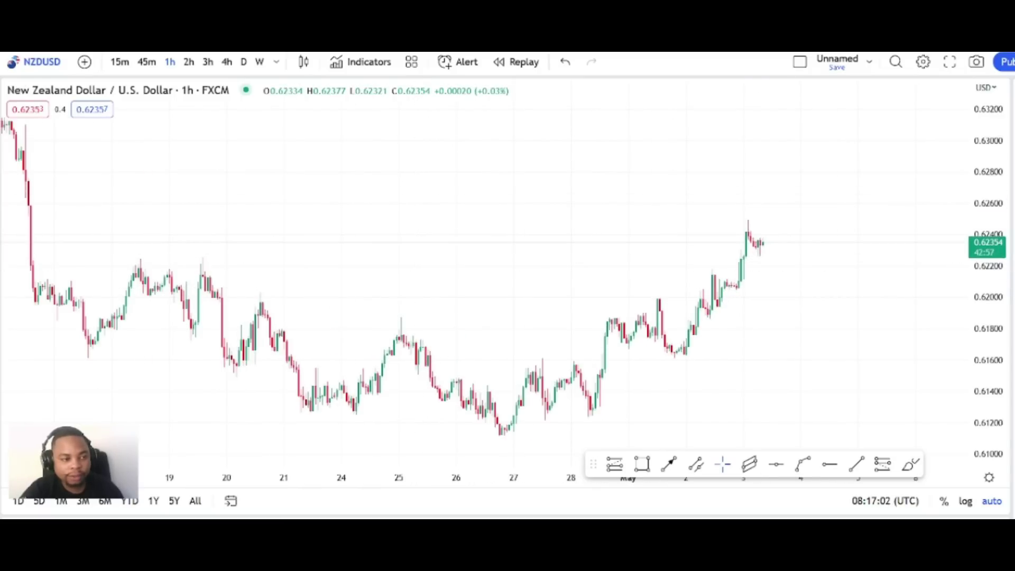
click(49, 120)
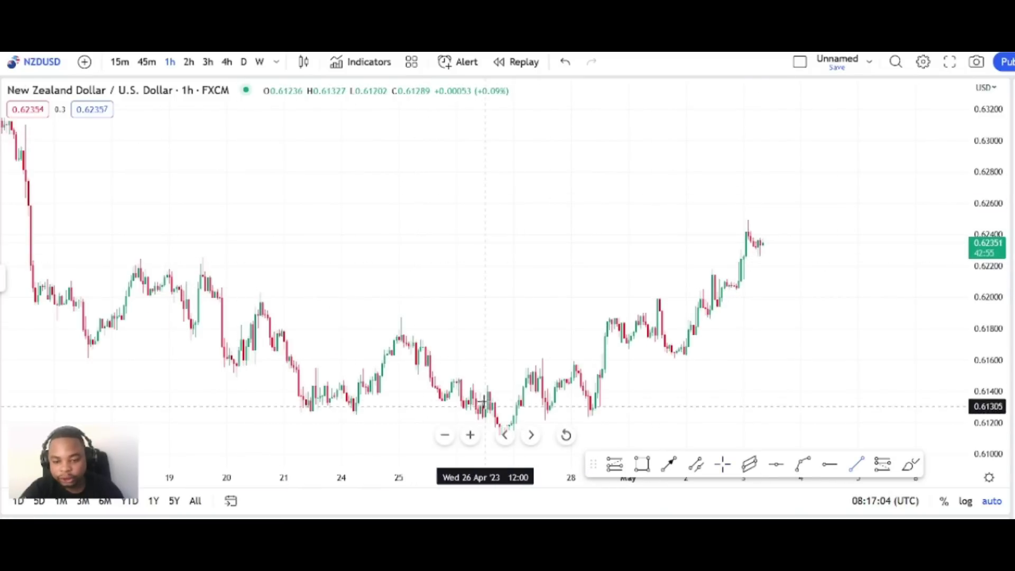
click(477, 393)
click(762, 208)
- Clone the rising trend line and place the copy under the lows, from about 0.6102 to about 0.6218, to form a channel
right_click(577, 330)
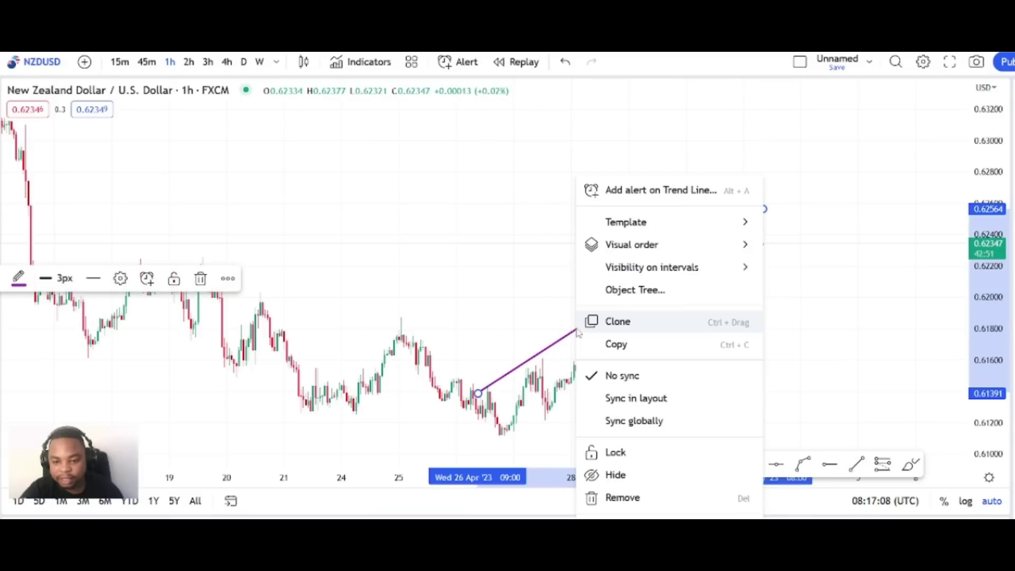
click(609, 327)
mouse_move(564, 315)
mouse_down()
mouse_move(637, 395)
mouse_move(622, 401)
mouse_up()
click(840, 331)
- Draw a rectangle zone between 0.62201 and 0.62271, from about 17 April to 4 May
scroll(837, 328, up, 3)
drag(776, 321, 889, 320)
scroll(889, 320, down, 3)
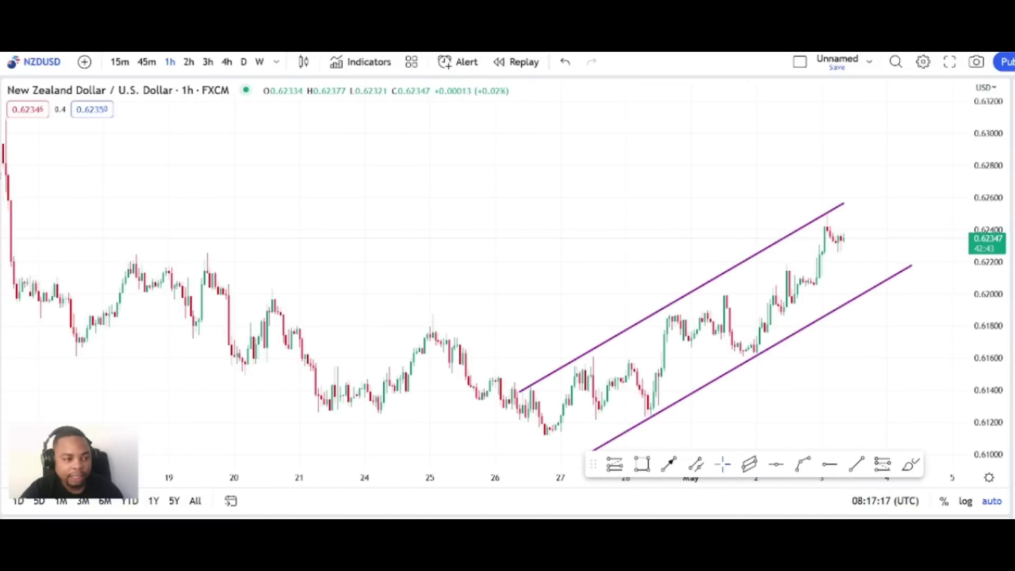
mouse_move(78, 261)
mouse_down()
mouse_move(695, 235)
mouse_move(917, 249)
mouse_up()
click(916, 249)
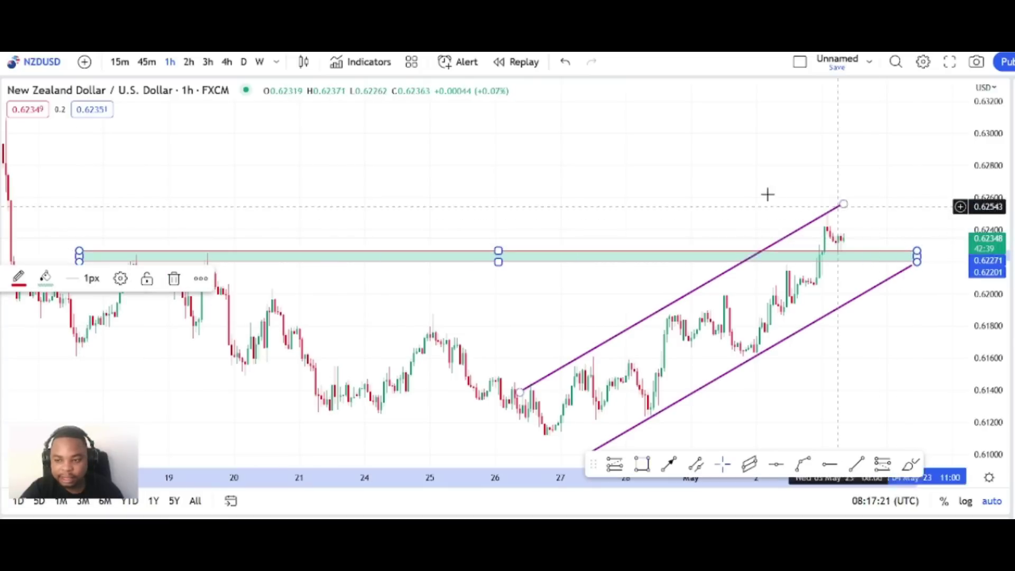
- Draw an upward arrow from the zone's upper edge at 0.62282 to about 0.6262
drag(759, 196, 571, 247)
drag(204, 296, 372, 323)
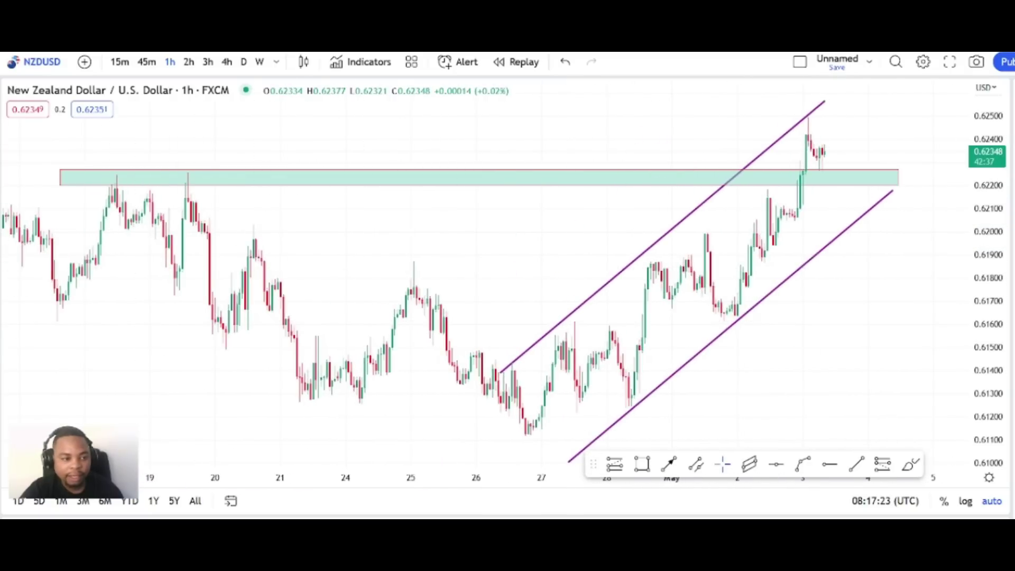
click(851, 166)
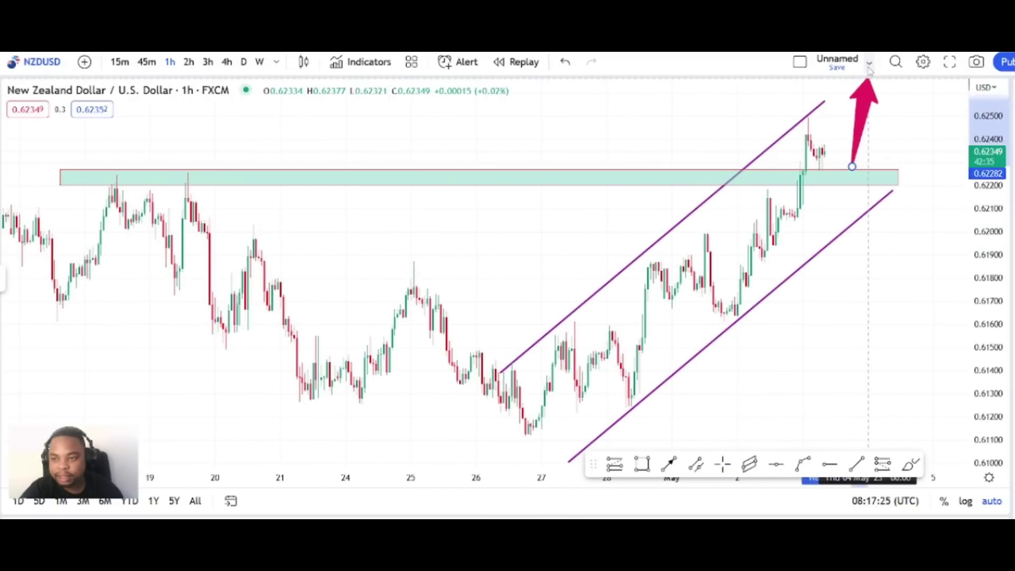
click(869, 64)
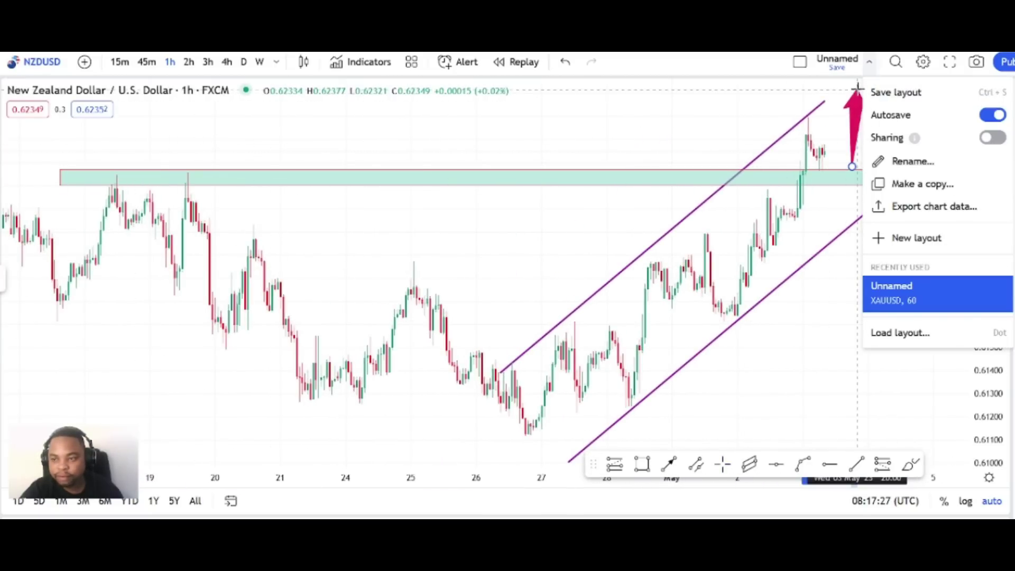
click(857, 88)
- Place a long position at the zone with entry 0.62281 and stop 0.62178, starting just after the latest candle
drag(754, 111, 851, 148)
drag(794, 177, 765, 200)
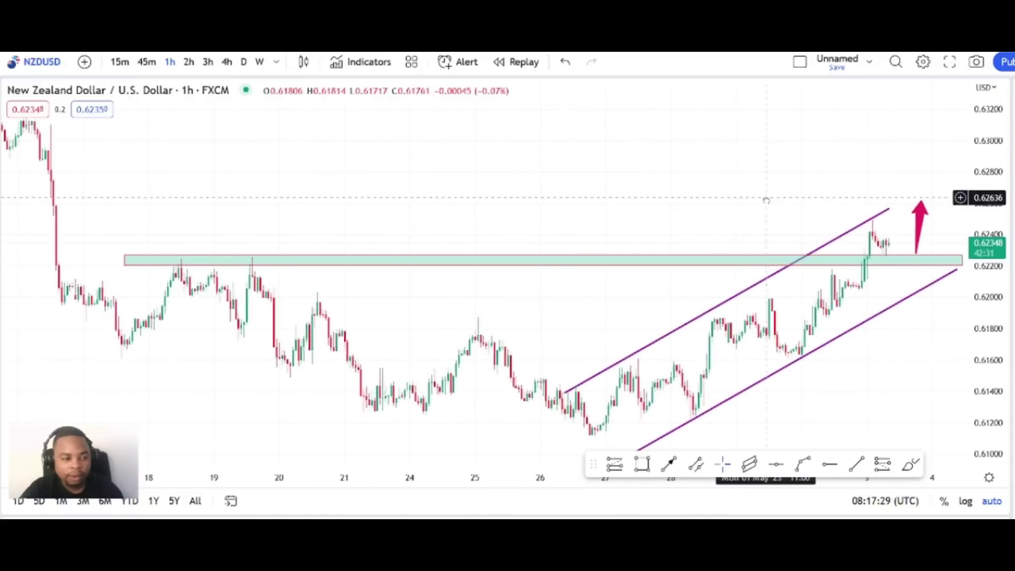
click(917, 254)
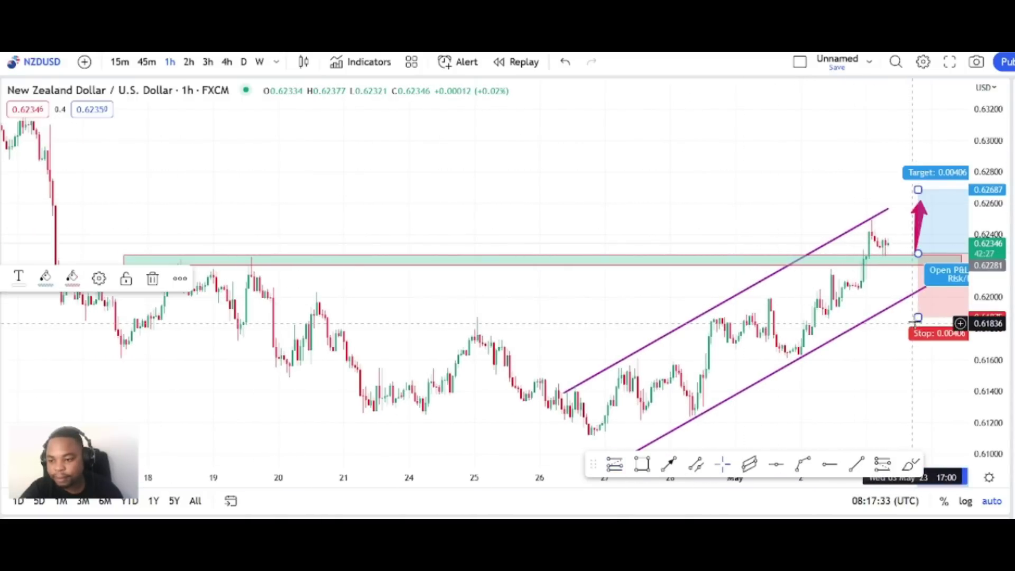
drag(897, 278, 899, 254)
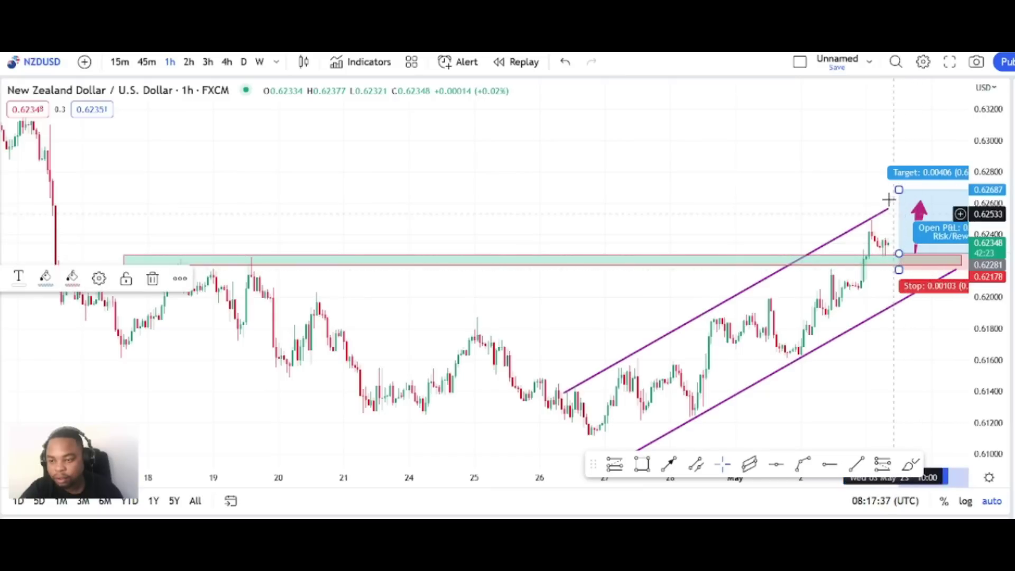
- Set the long position's target to 0.62659 and narrow the position so it ends at the zone's right edge
drag(898, 190, 899, 194)
click(787, 211)
drag(659, 228, 490, 252)
click(892, 167)
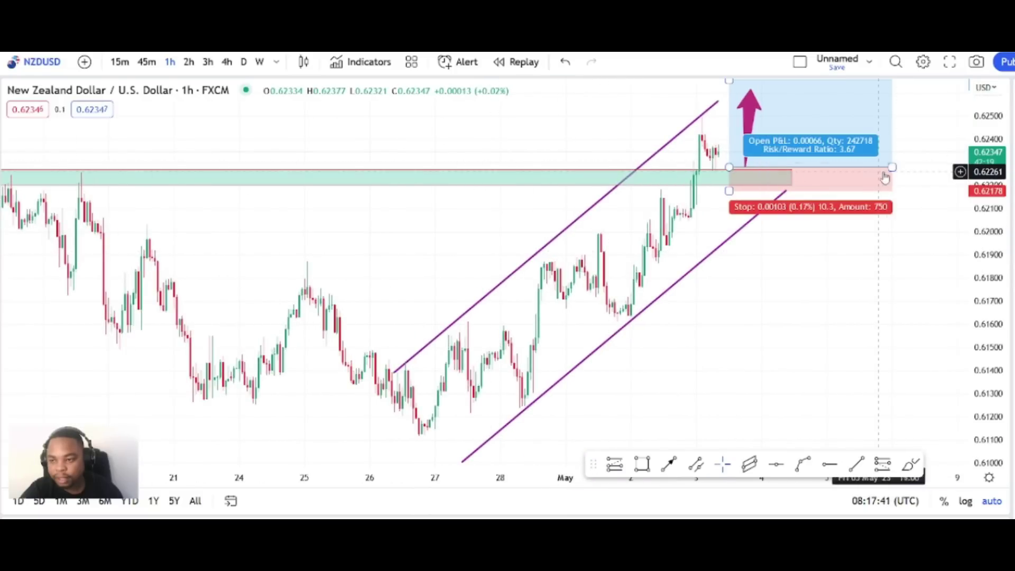
drag(891, 168, 789, 170)
click(910, 205)
drag(773, 317, 900, 348)
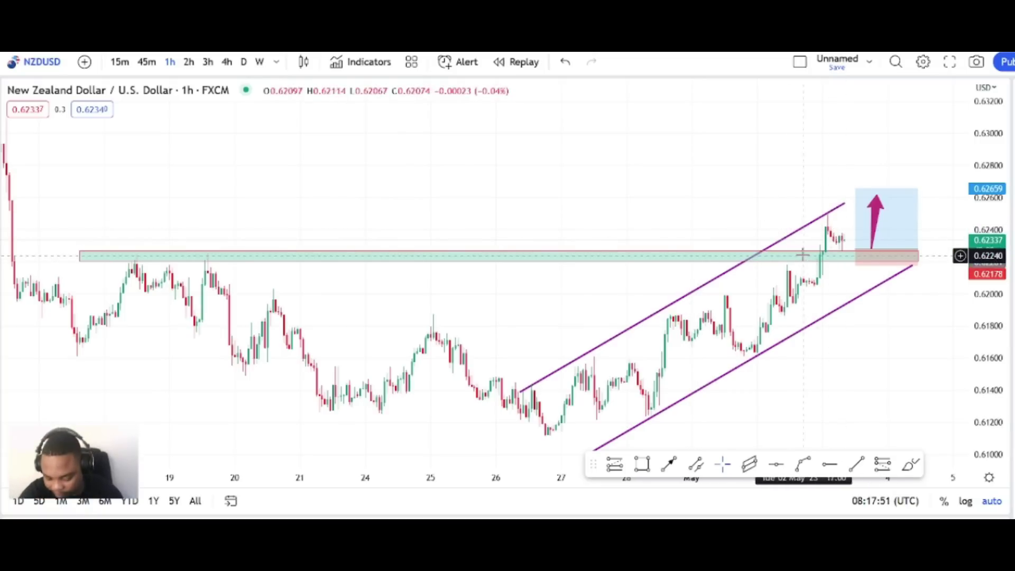
scroll(694, 227, down, 4)
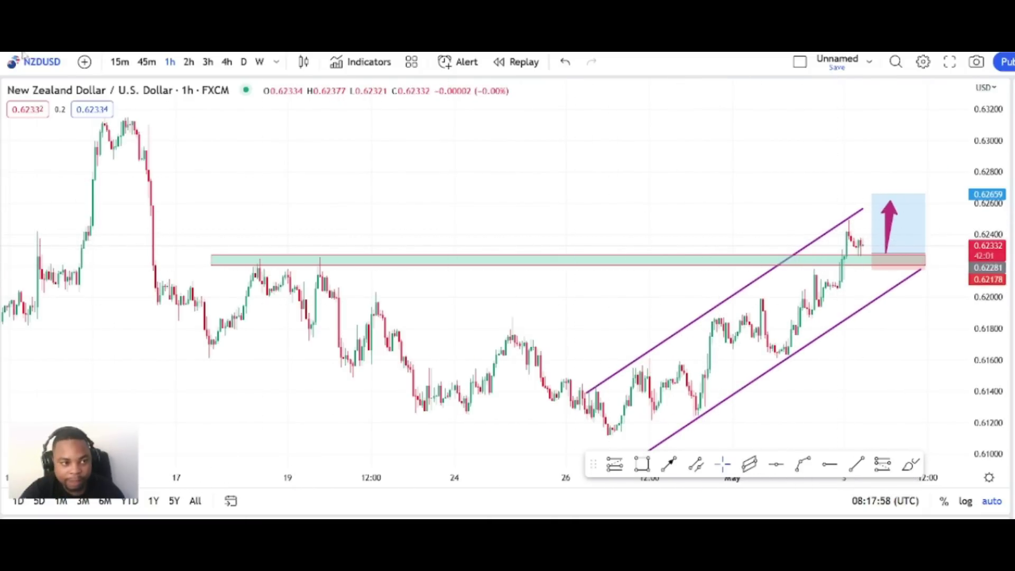
click(55, 67)
key(BackSpace)
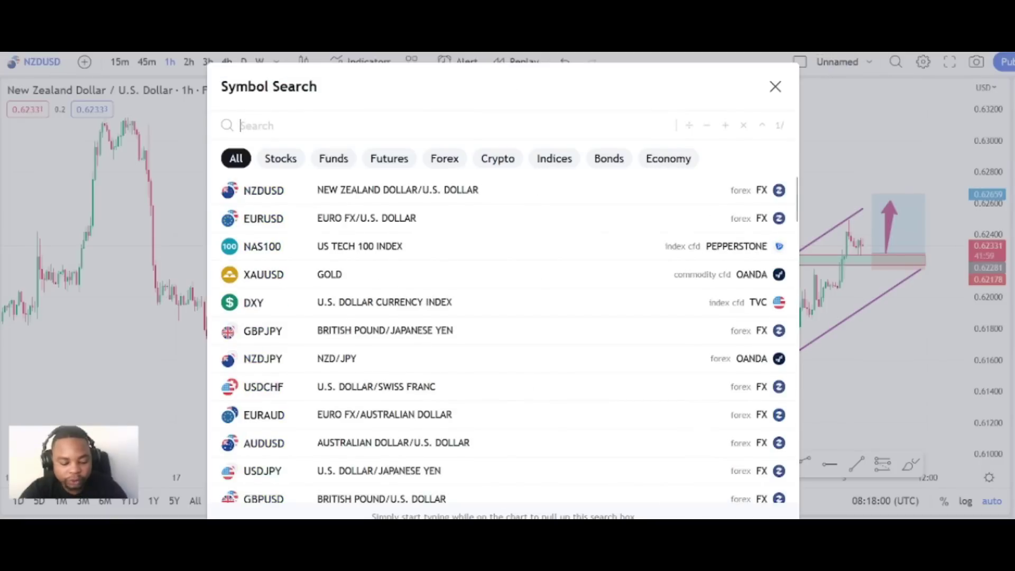
text(USD)
key(BackSpace)
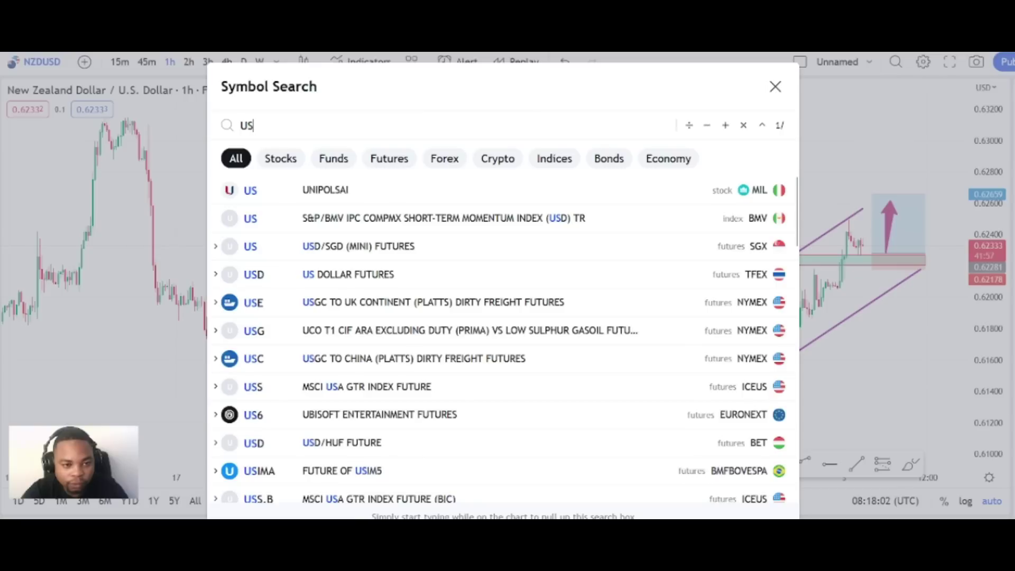
key(Return)
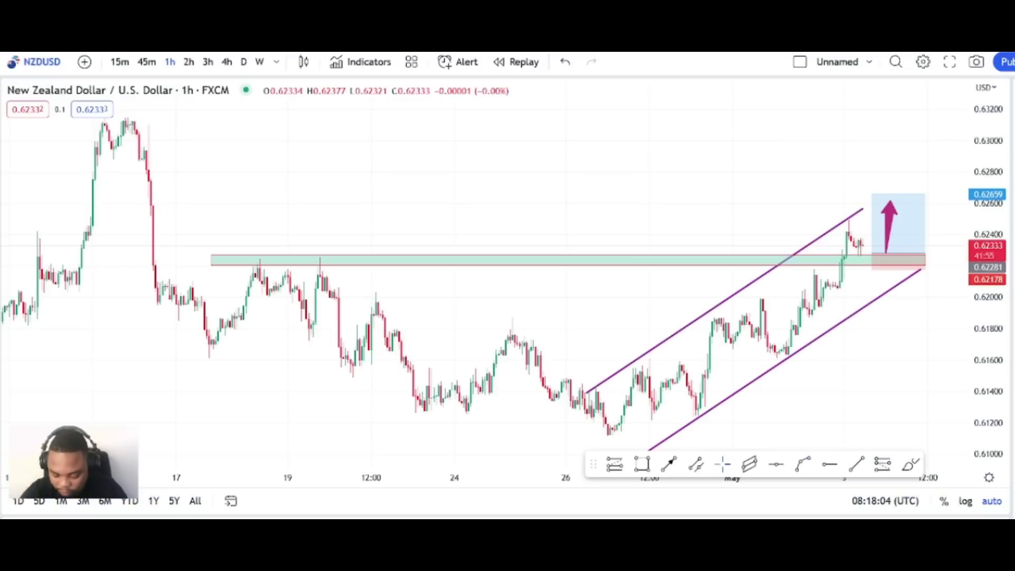
scroll(243, 222, down, 3)
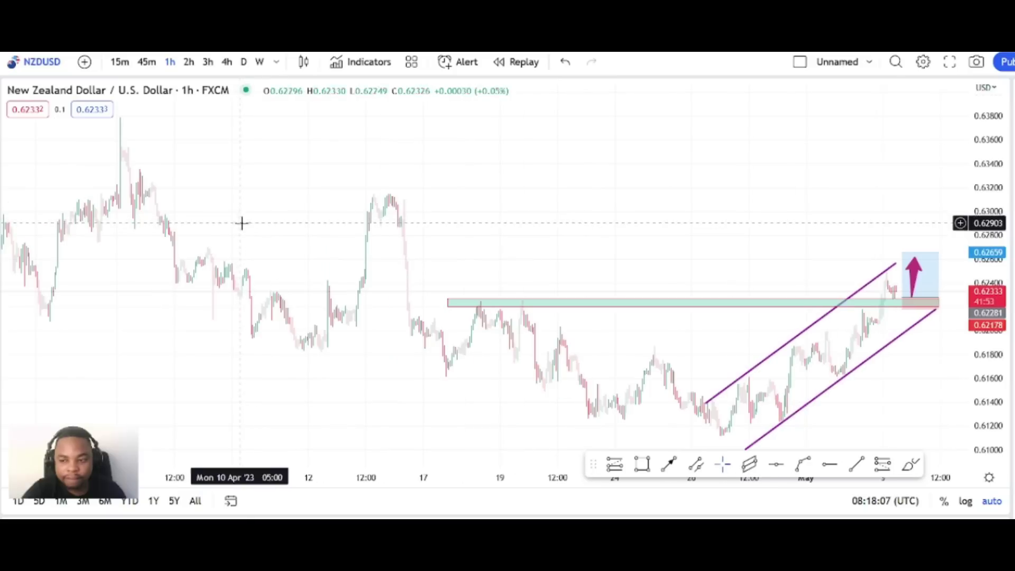
- Switch the chart to the US30 symbol
click(56, 64)
key(BackSpace)
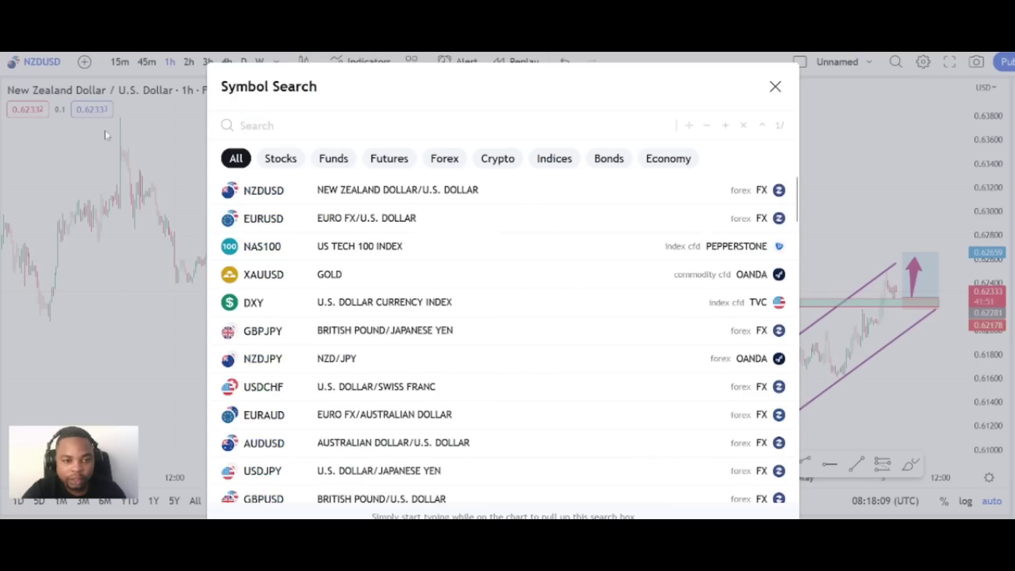
text(US)
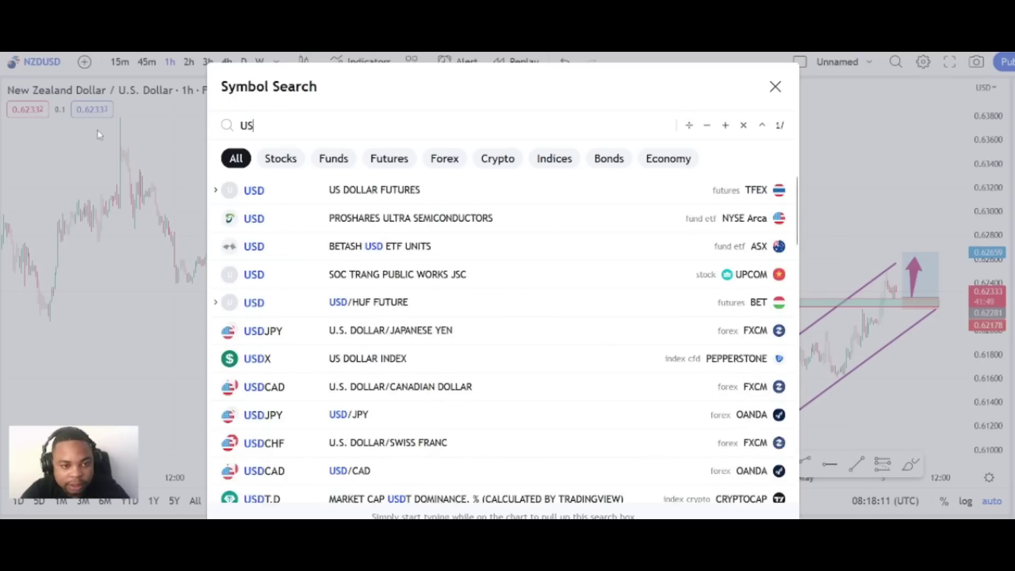
text(30)
key(Return)
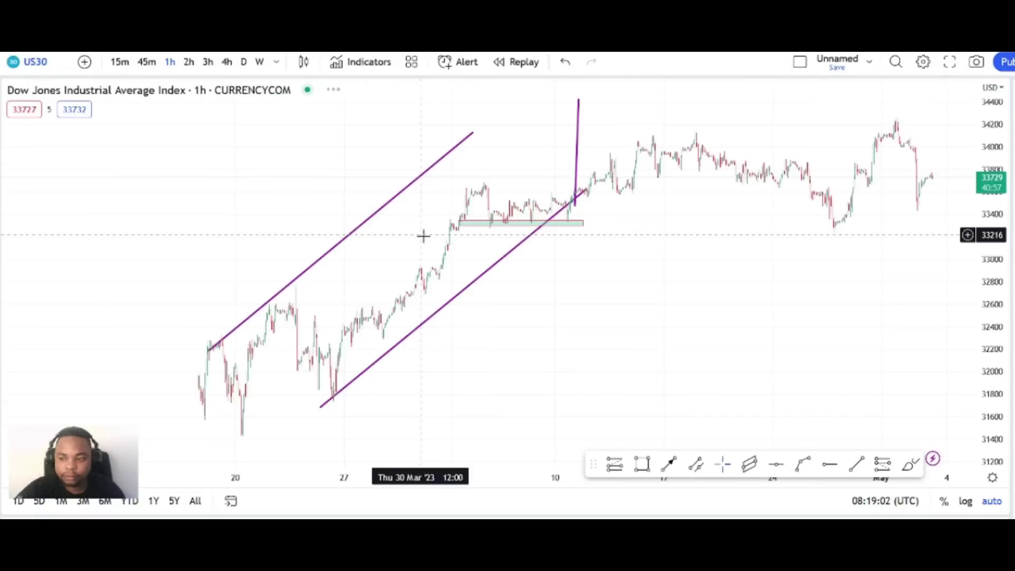
- Remove all existing drawings from the US30 chart
scroll(476, 249, up, 4)
scroll(472, 244, up, 1)
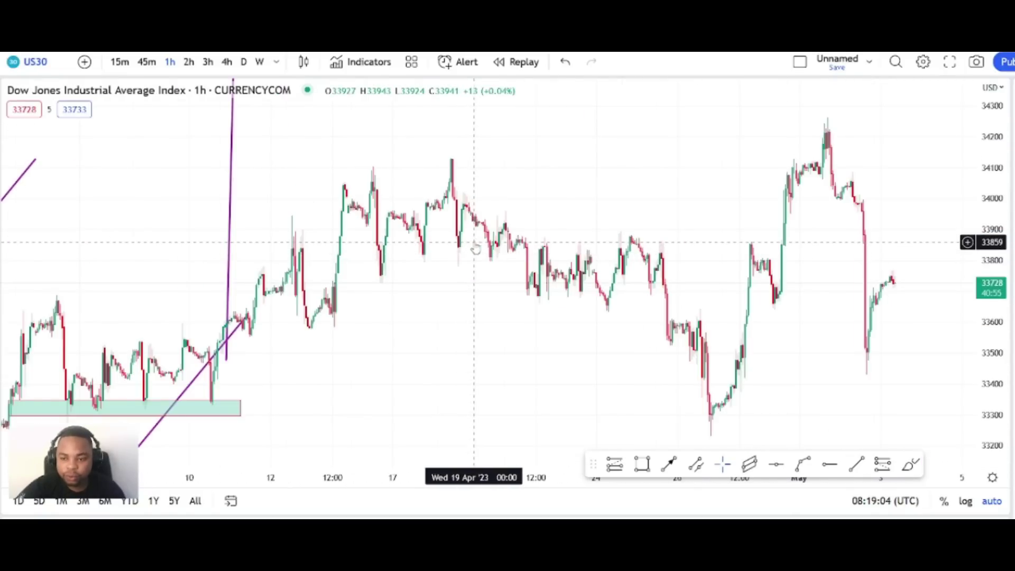
scroll(475, 248, up, 1)
right_click(474, 232)
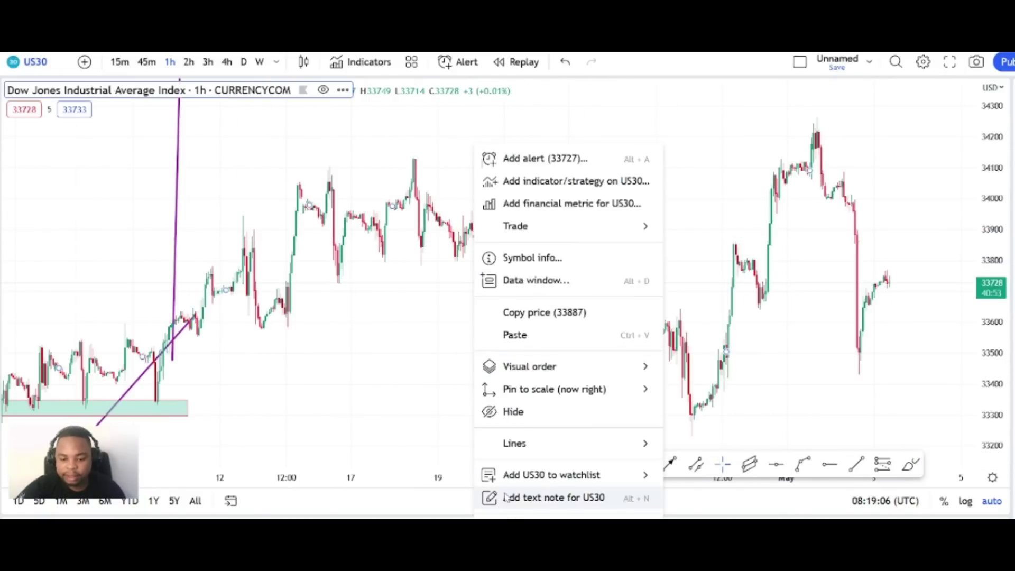
right_click(392, 270)
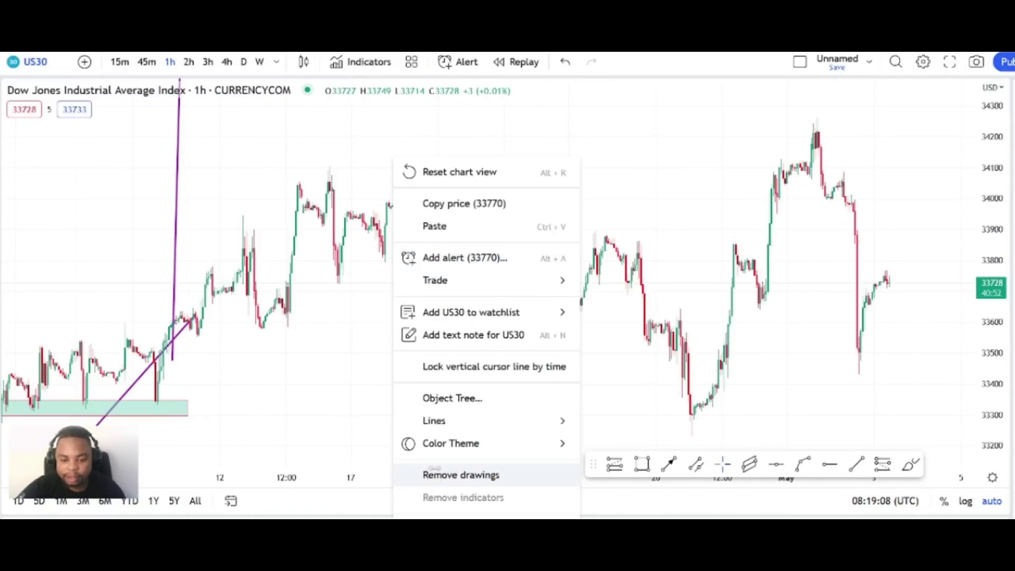
click(433, 474)
- Draw a Head and Shoulders pattern from about 33369, with the left shoulder near 33898, head at 34225 and right shoulder at the latest candles
scroll(406, 351, up, 3)
scroll(406, 351, down, 3)
scroll(406, 350, up, 1)
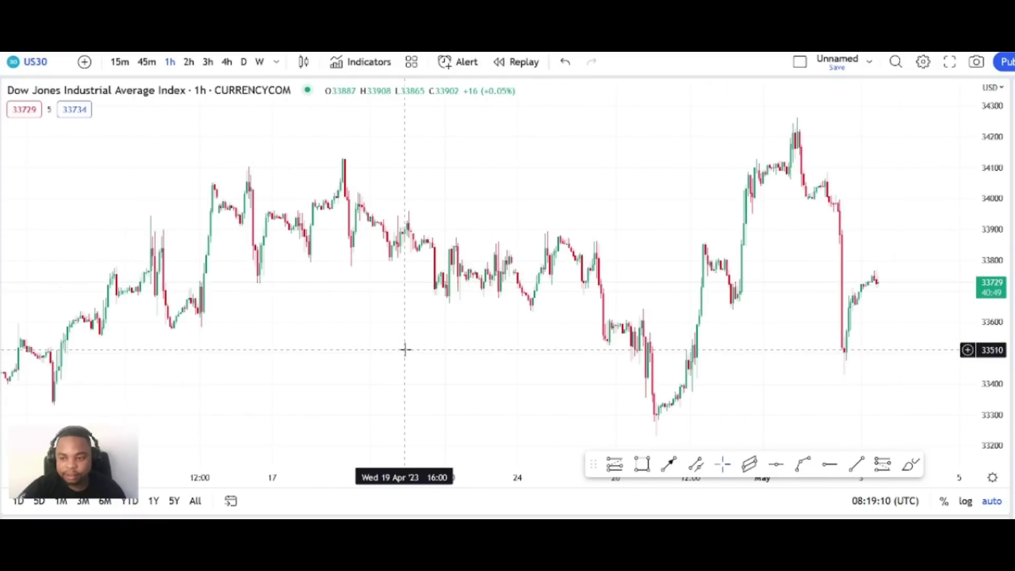
scroll(417, 346, down, 2)
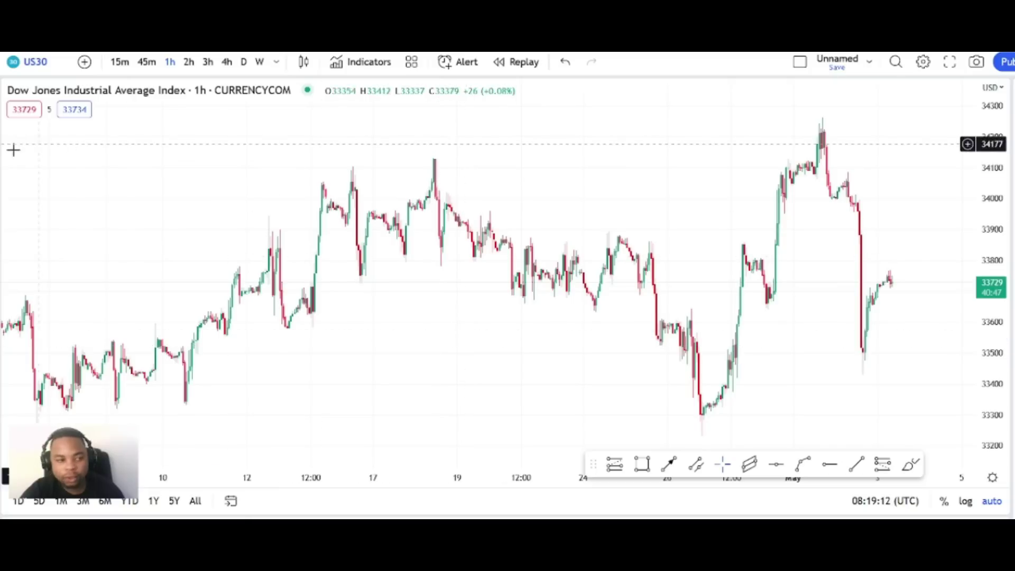
click(0, 224)
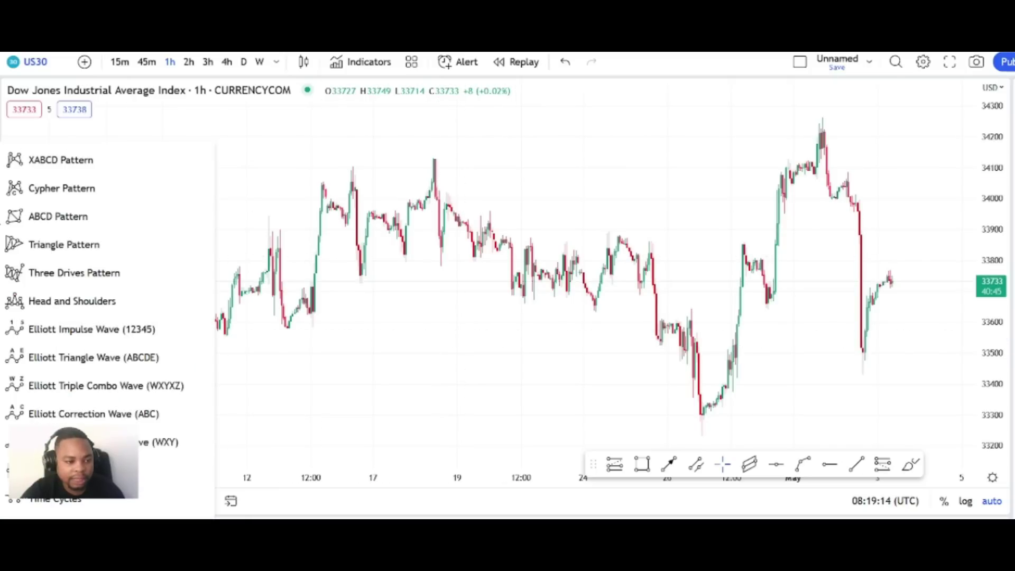
click(41, 302)
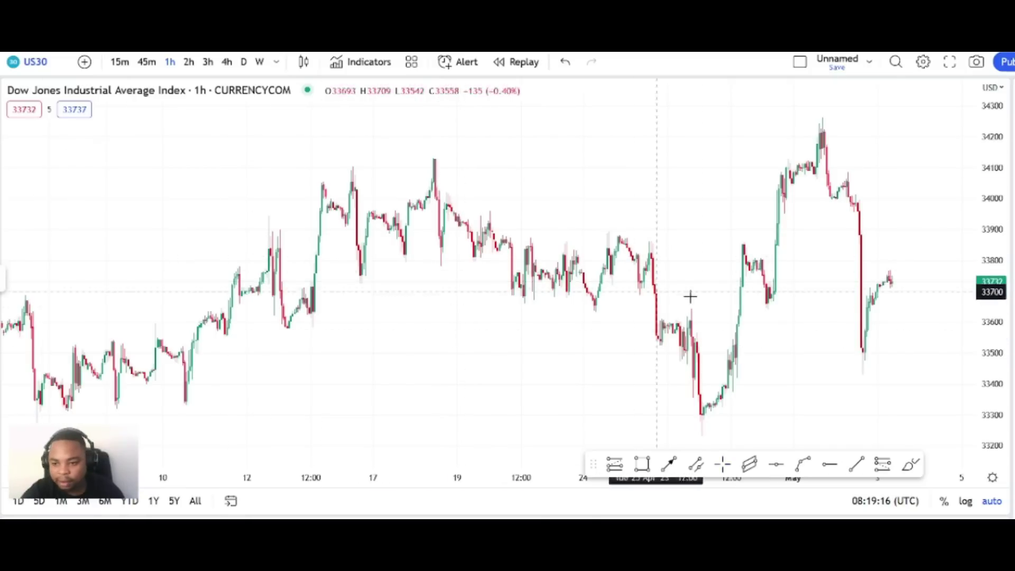
click(714, 393)
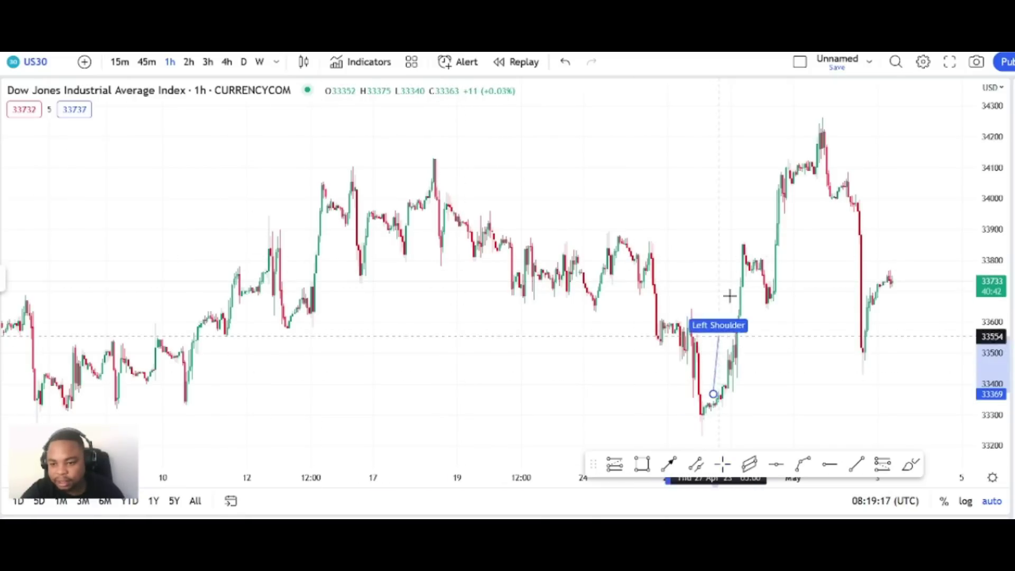
click(770, 303)
click(820, 130)
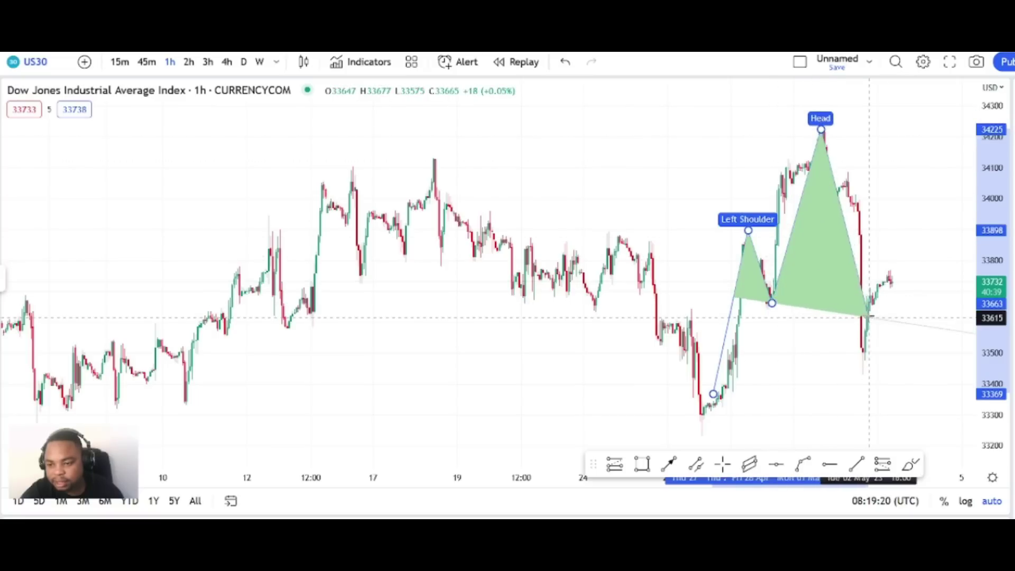
click(861, 363)
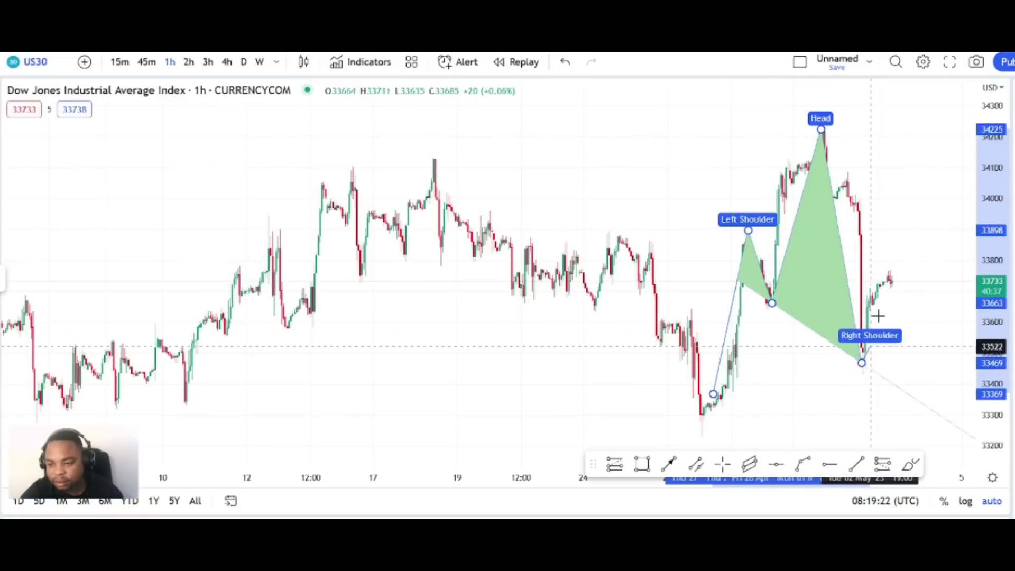
click(907, 309)
click(924, 434)
- Shift the whole head and shoulders pattern slightly upward so its second neckline point meets the candle low after the head
click(855, 374)
drag(864, 359, 865, 353)
drag(856, 163, 759, 152)
scroll(461, 218, up, 3)
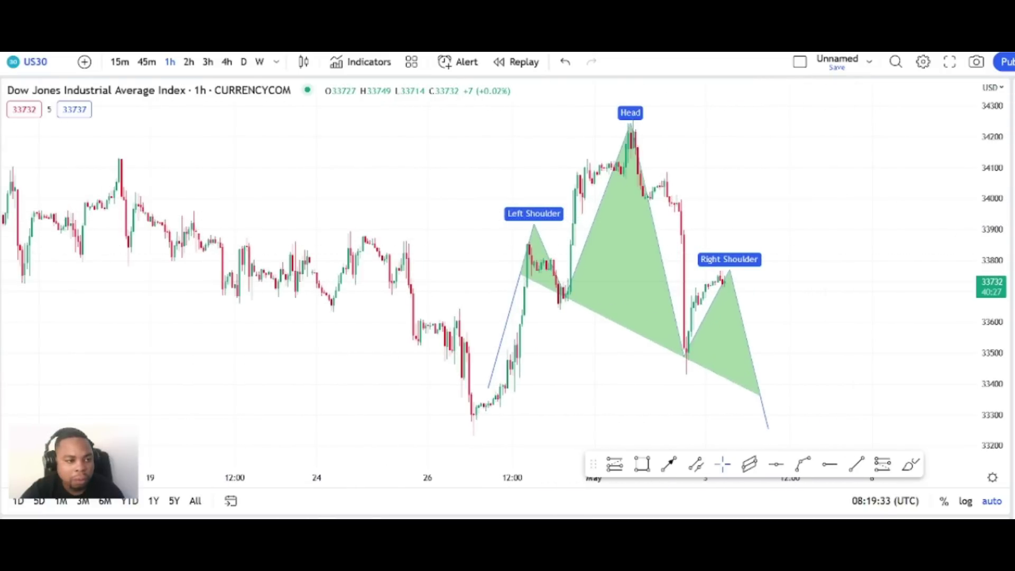
- Add a horizontal line and position it at 33848, level with the left shoulder's candle high
click(2, 117)
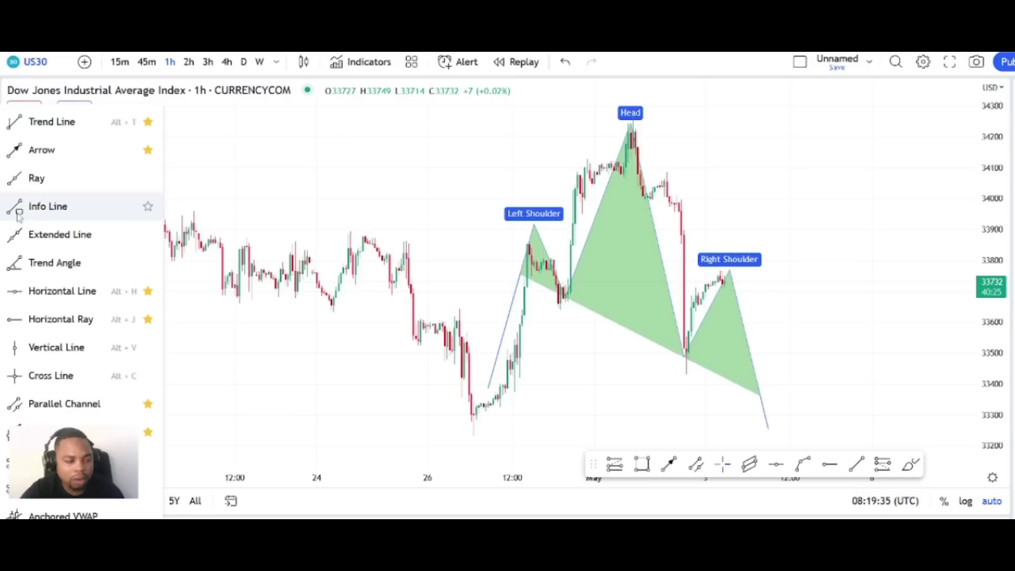
click(21, 291)
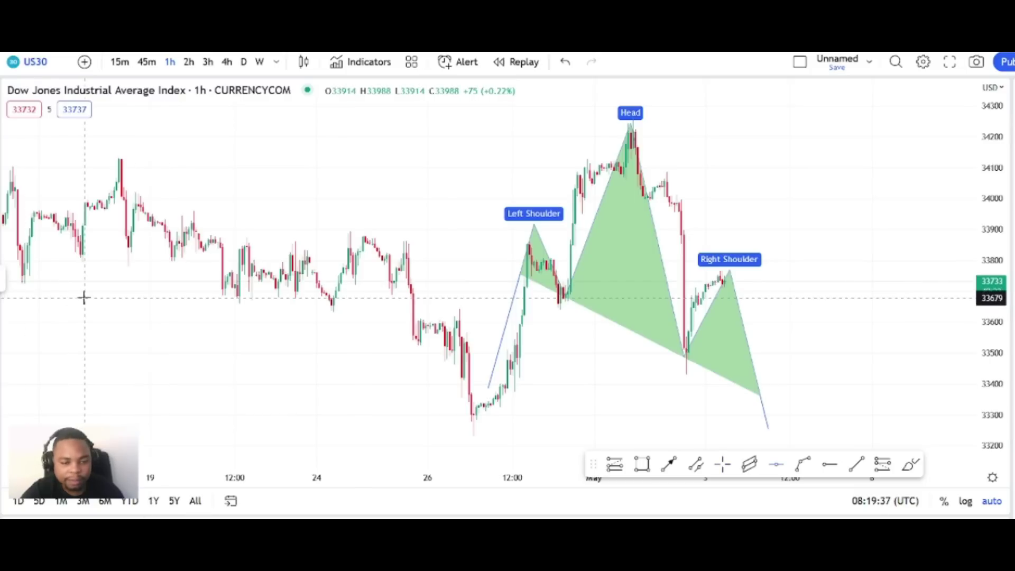
click(84, 304)
scroll(304, 348, left, 3)
drag(323, 305, 334, 246)
scroll(381, 290, up, 5)
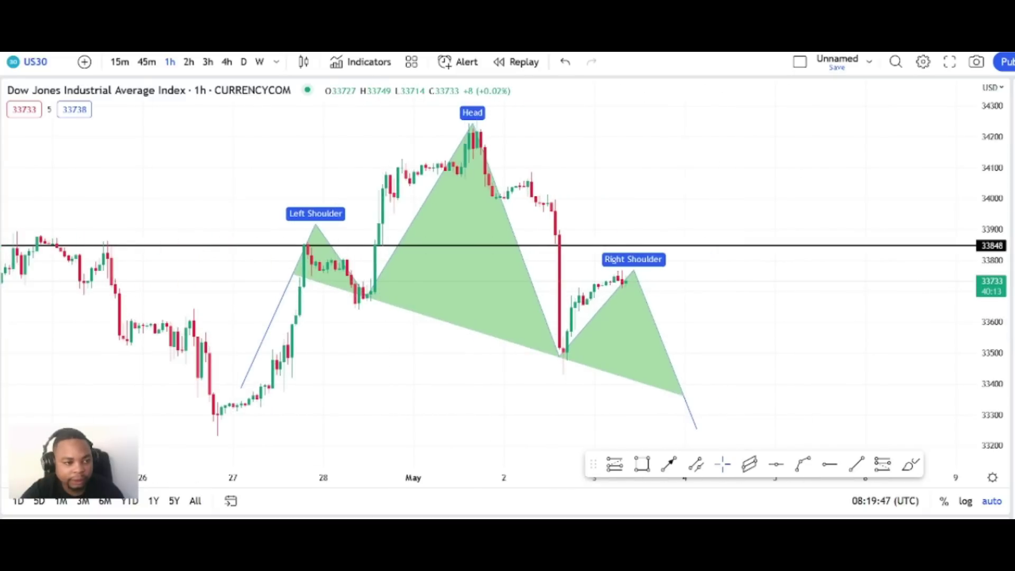
- Draw an upward arrow from the latest candle to the horizontal line and a downward arrow from there to about 33220
mouse_move(629, 284)
mouse_down()
mouse_move(653, 245)
mouse_move(698, 430)
mouse_move(710, 440)
mouse_up()
click(383, 141)
drag(560, 355, 682, 353)
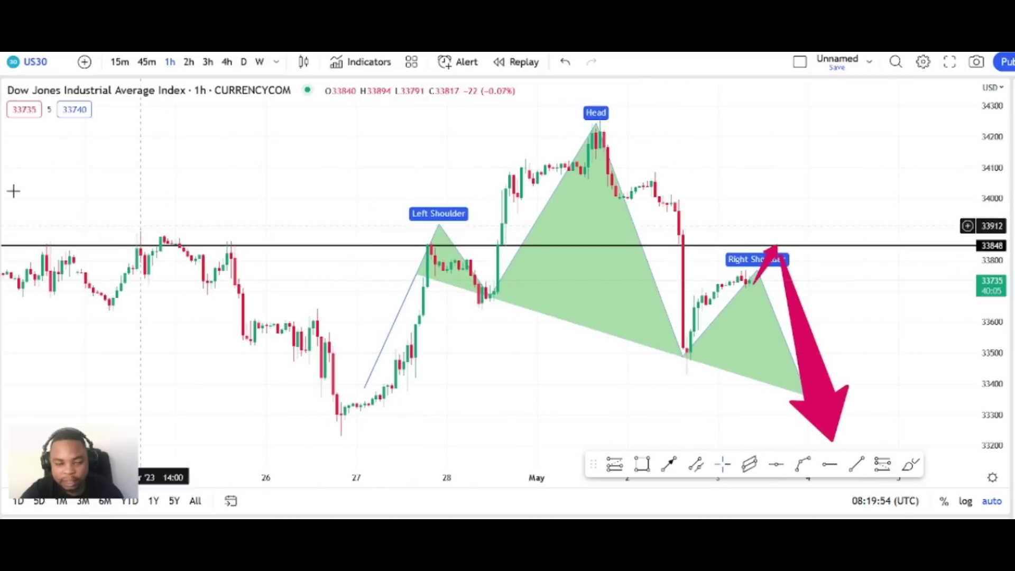
- Draw a trend line along the pattern's neckline, from 33757 on 27 April down to about 33310 beyond the right shoulder
click(0, 200)
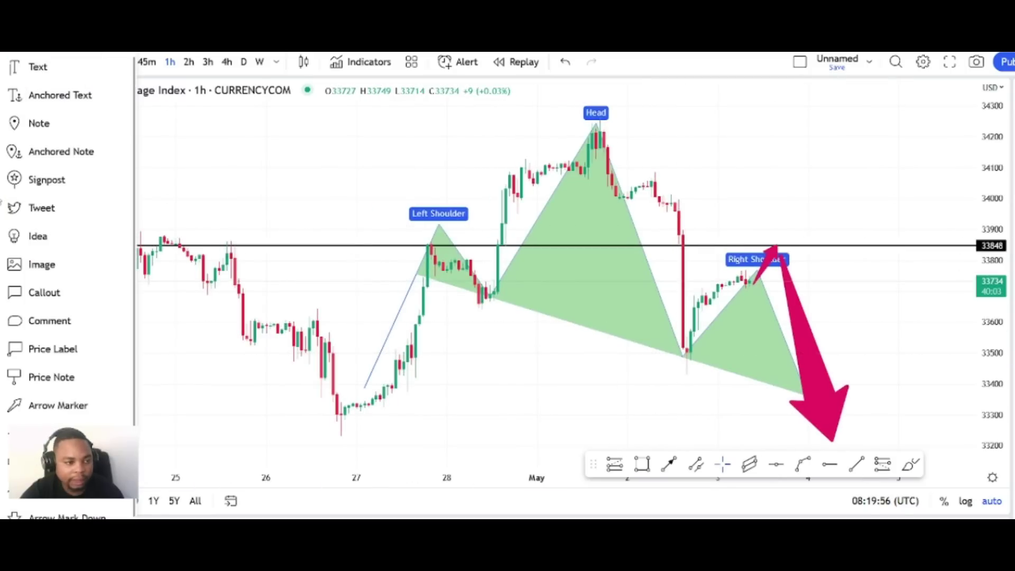
key(alt+h)
click(1, 127)
click(33, 125)
click(423, 274)
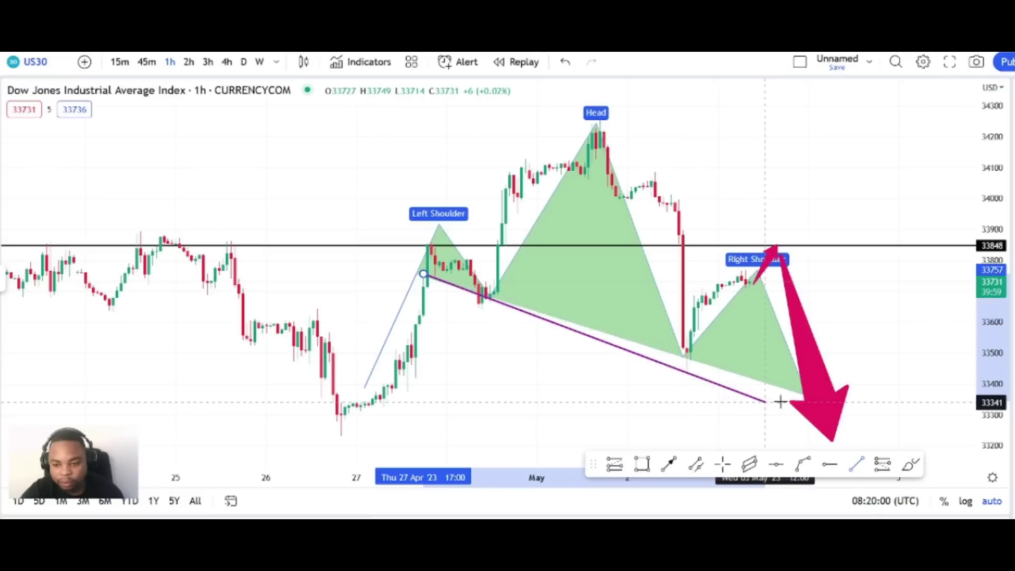
click(840, 411)
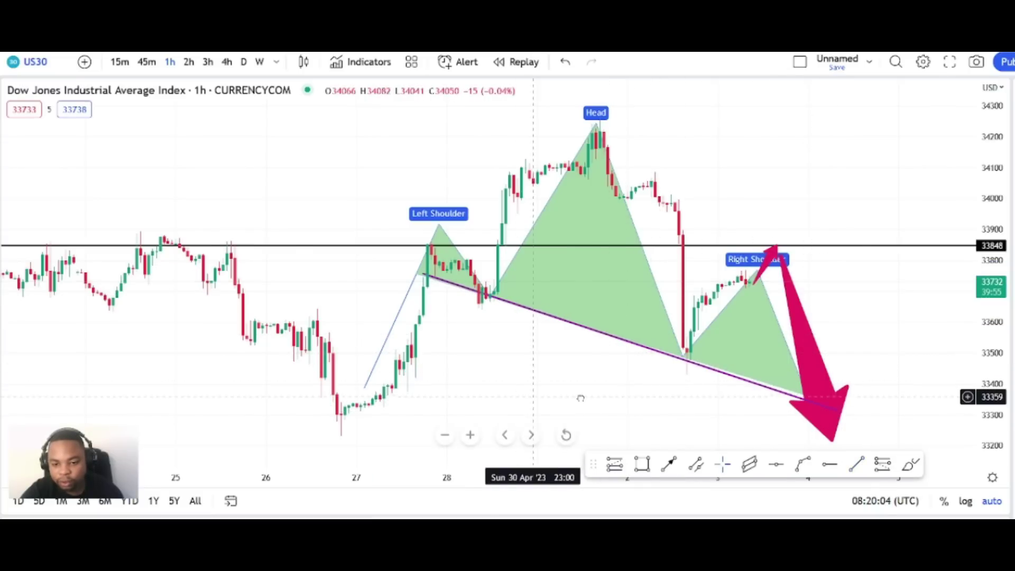
- Shorten the downward arrow so its tip ends at the neckline, at about 33330
drag(532, 397, 600, 389)
scroll(588, 386, down, 1)
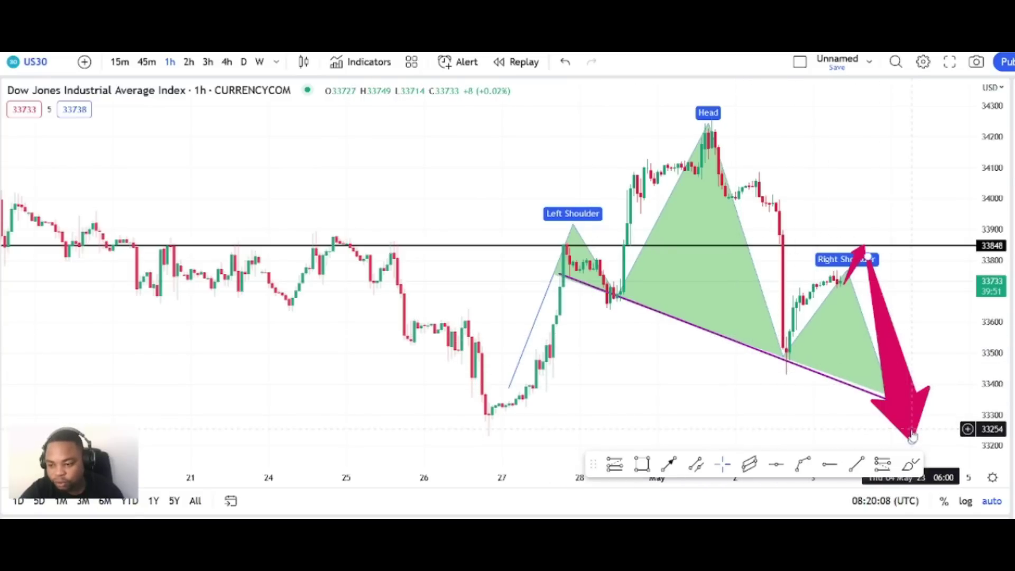
drag(910, 439, 893, 406)
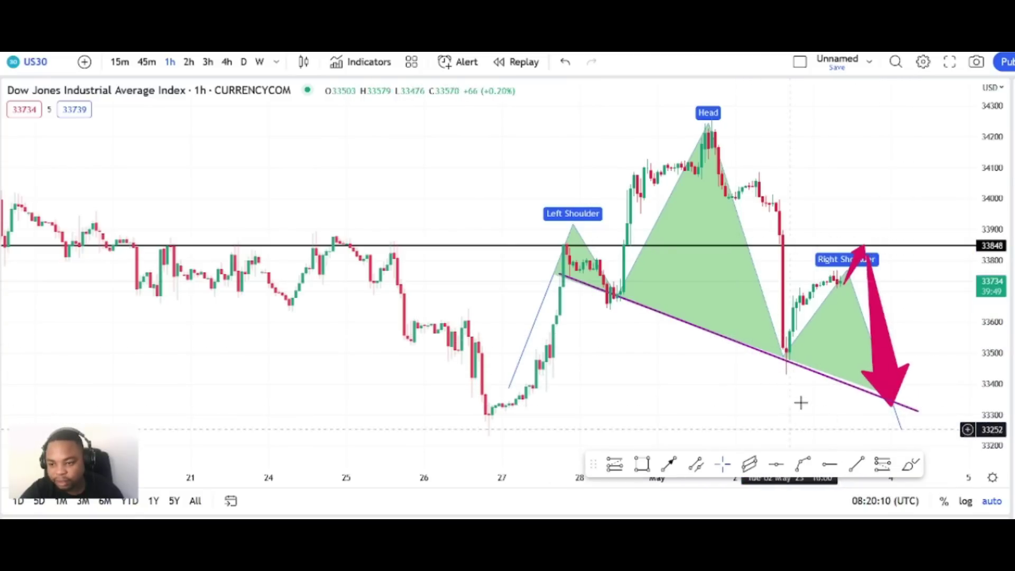
- Move the small upward arrow away to empty space near 21 April and shift the downward arrow to start at the right shoulder
click(848, 271)
mouse_move(852, 271)
mouse_down()
mouse_move(831, 312)
mouse_move(586, 449)
mouse_move(228, 471)
mouse_move(203, 460)
mouse_up()
drag(878, 328, 862, 334)
click(709, 413)
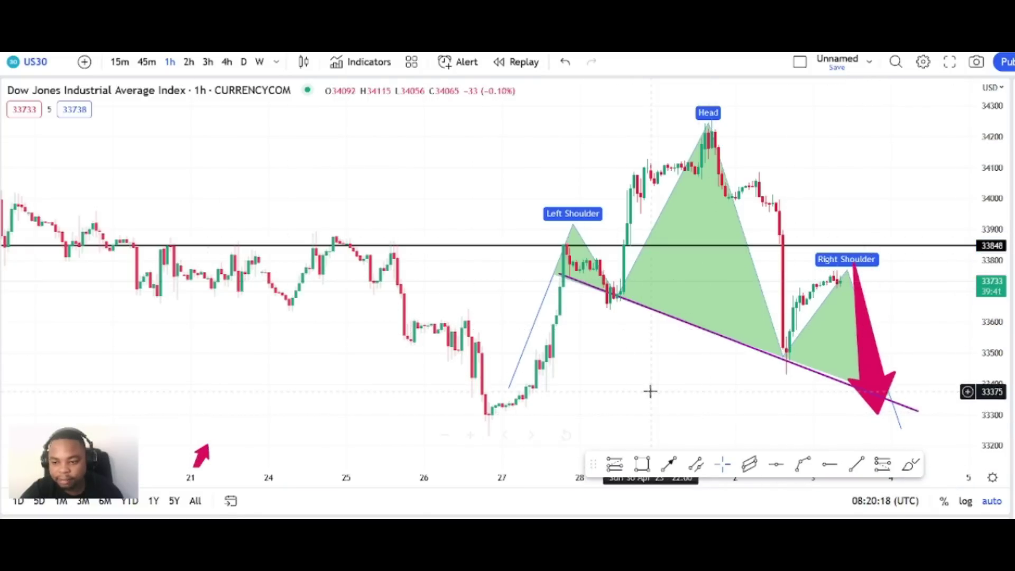
scroll(647, 393, down, 1)
scroll(657, 374, up, 1)
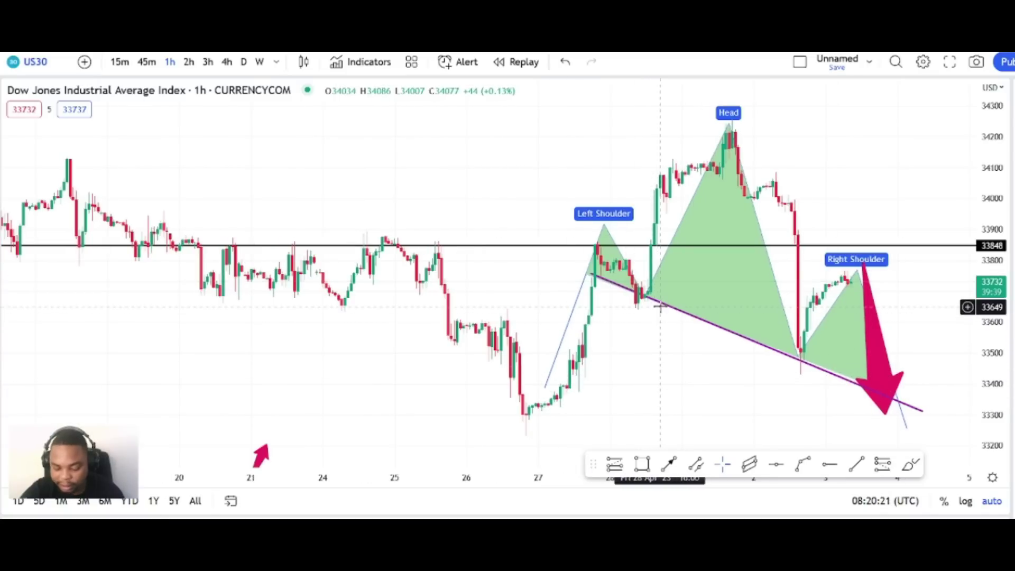
click(665, 268)
key(Escape)
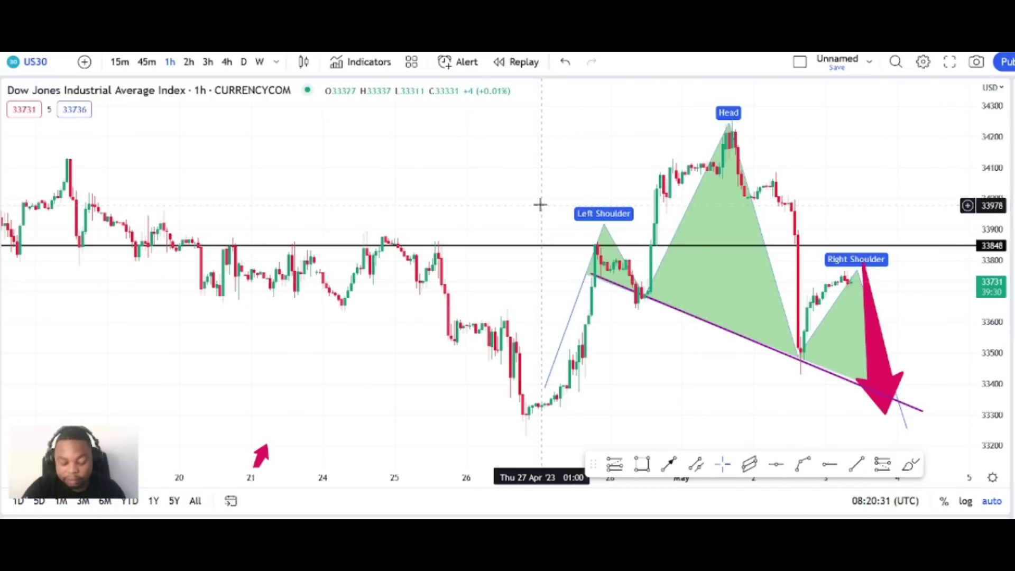
- Open the GBPJPY chart through the symbol search
click(58, 63)
key(BackSpace)
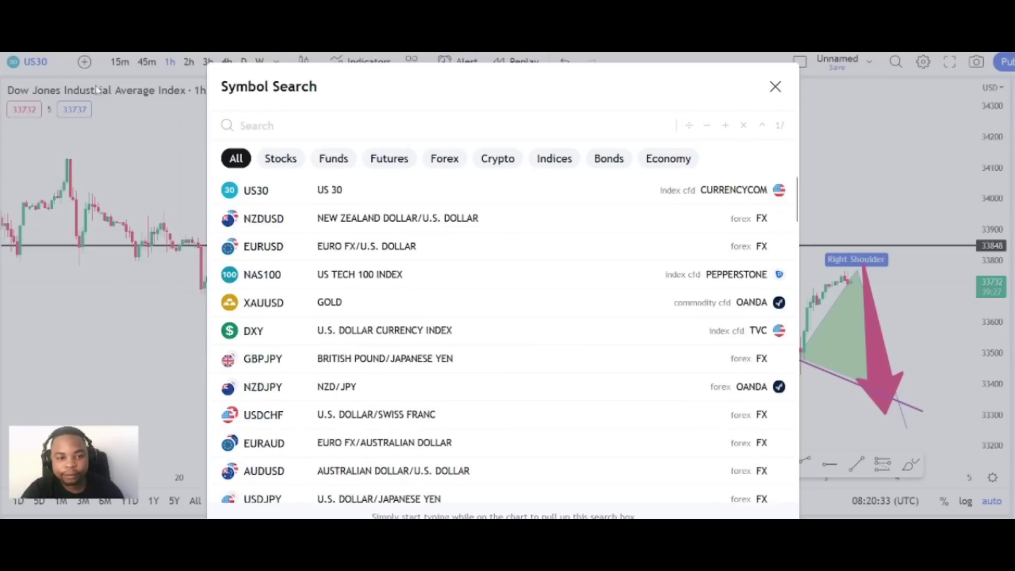
text(GBP)
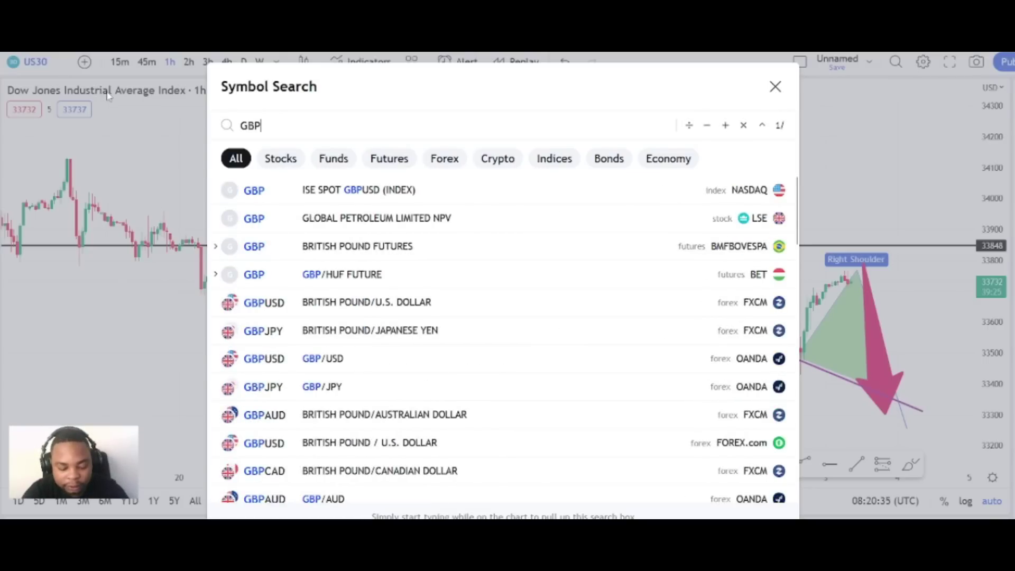
text(JPY)
key(Return)
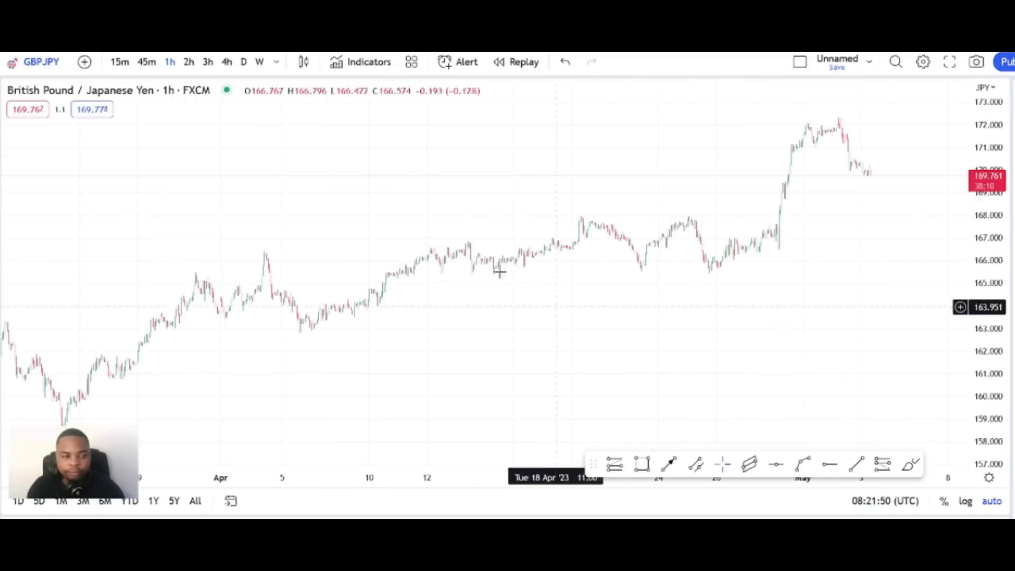
- Draw a rising trend line beneath the GBPJPY lows, from about 160.18 in late March to about 167.47 beyond the latest candle
drag(112, 185, 21, 172)
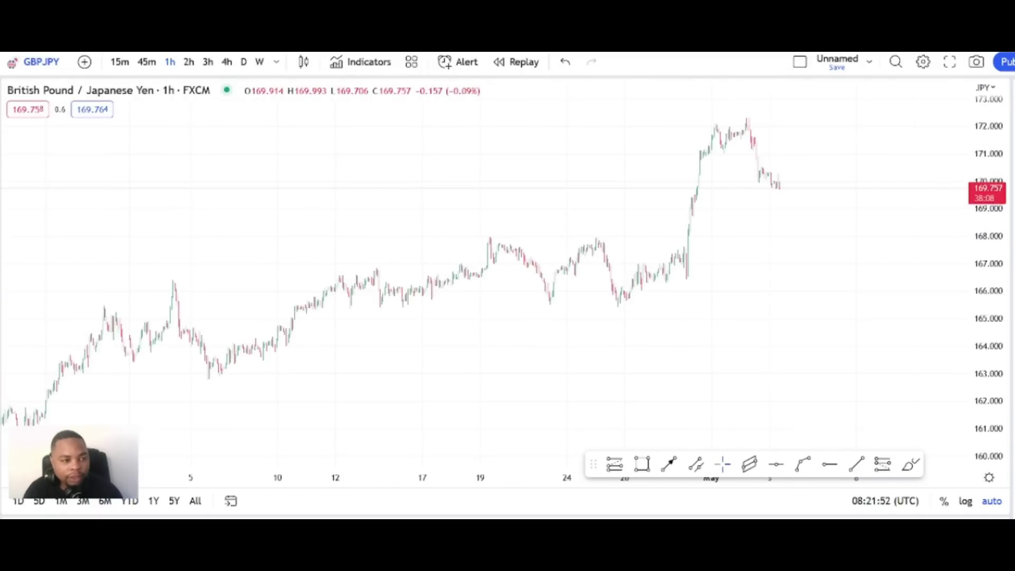
scroll(190, 367, down, 1)
mouse_move(74, 392)
mouse_down()
mouse_move(813, 200)
mouse_move(875, 228)
mouse_up()
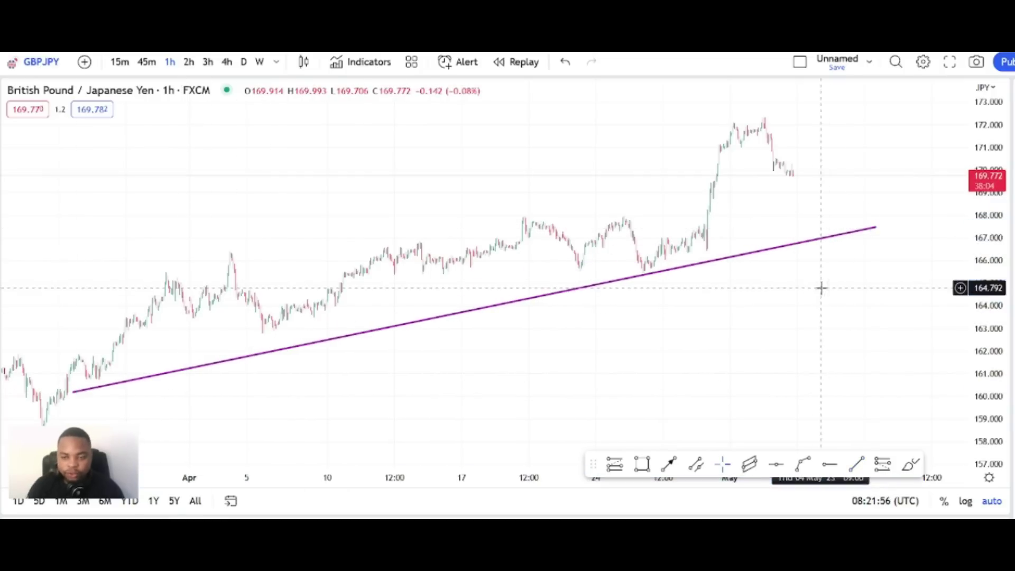
- Clone the rising trend line, place the copy along the highs ending at about 172.77, and extend its start back to mid-March
click(650, 279)
right_click(651, 279)
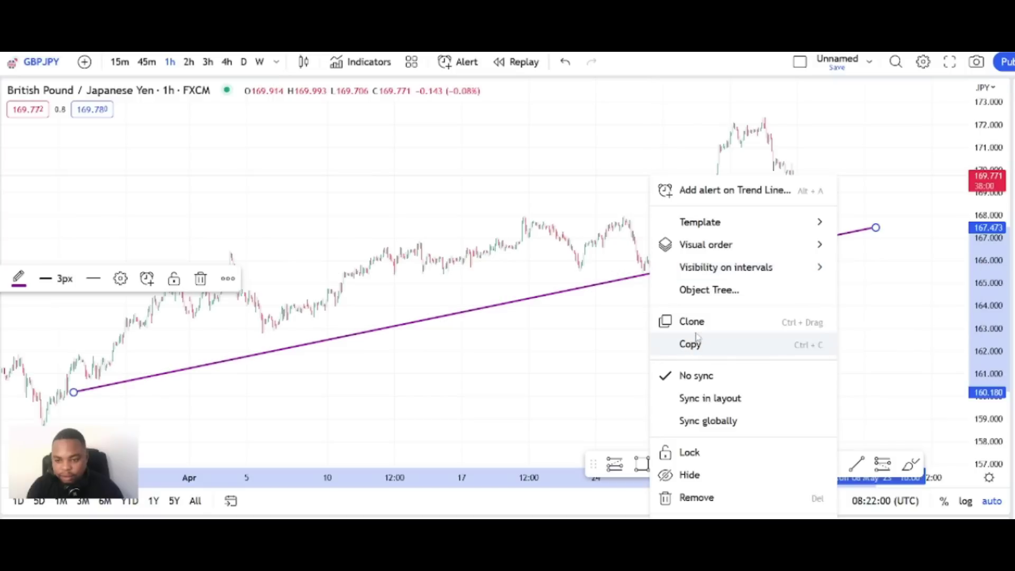
click(679, 319)
drag(555, 274, 483, 187)
scroll(497, 222, down, 4)
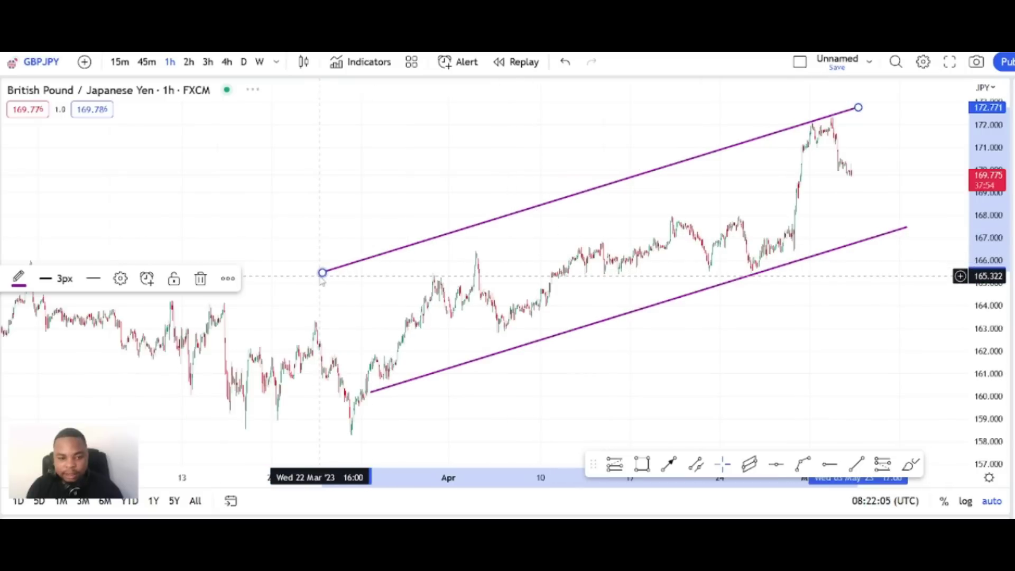
drag(322, 272, 209, 333)
- Place a downward arrow from the latest candle at about 169.7 to the lower channel line at about 166.9
scroll(584, 227, up, 3)
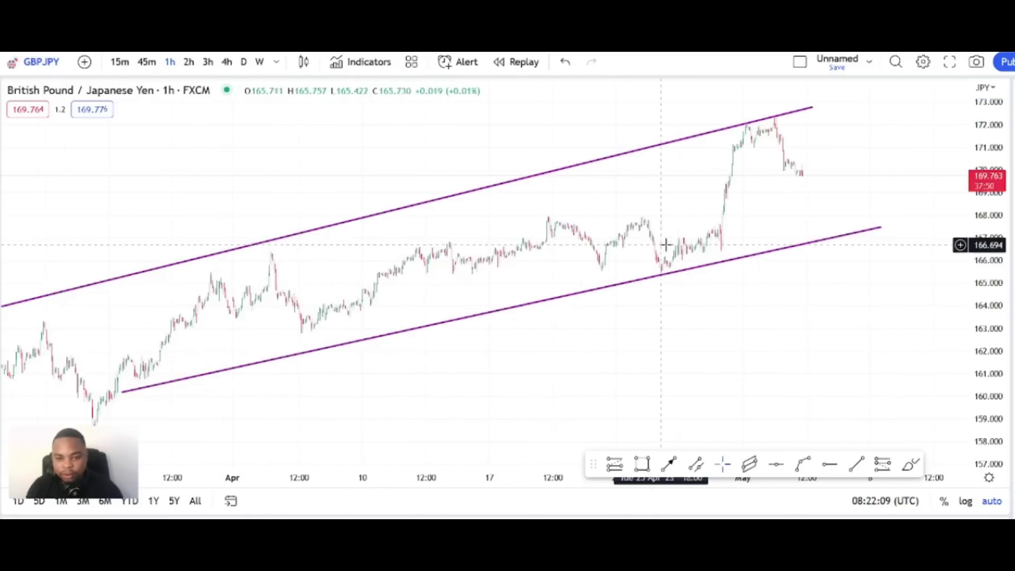
scroll(584, 227, up, 3)
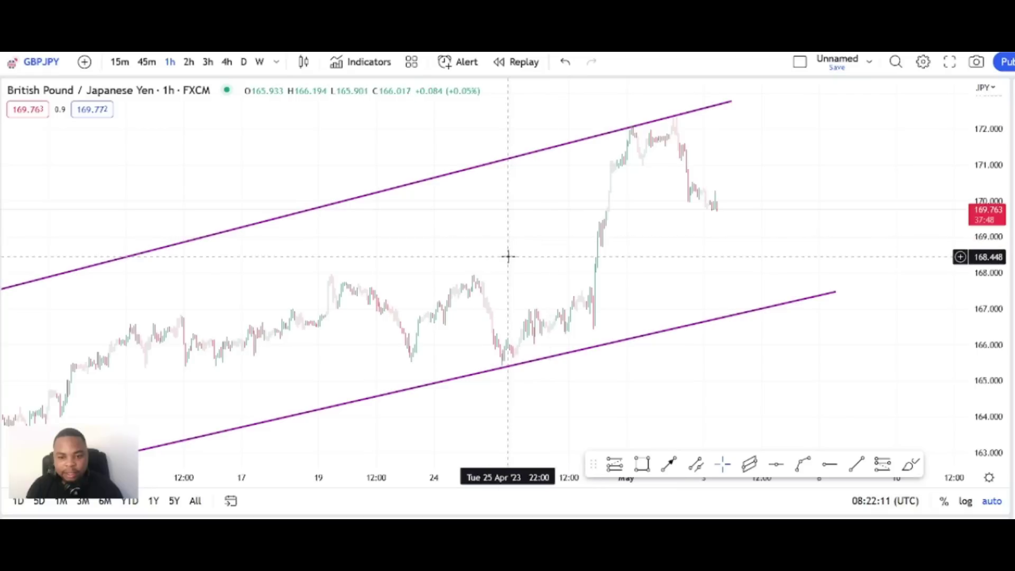
scroll(508, 256, up, 1)
mouse_move(707, 225)
mouse_down()
mouse_move(723, 335)
mouse_move(627, 308)
mouse_up()
drag(627, 308, 720, 331)
click(663, 309)
drag(663, 309, 791, 299)
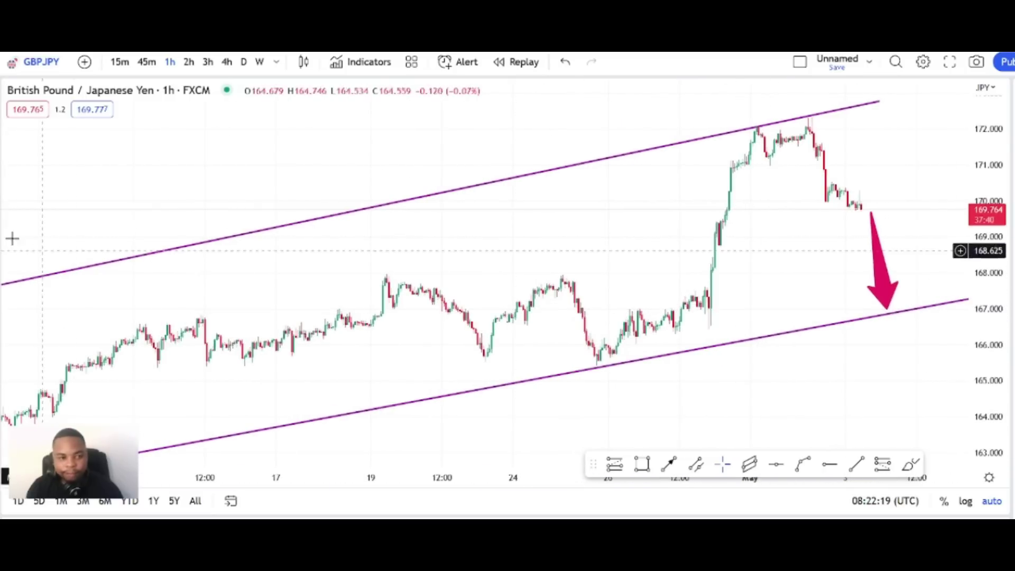
key(alt+shift+r)
mouse_move(375, 275)
mouse_down()
mouse_move(909, 284)
mouse_move(883, 288)
mouse_move(880, 274)
mouse_move(663, 274)
mouse_up()
click(922, 284)
click(840, 290)
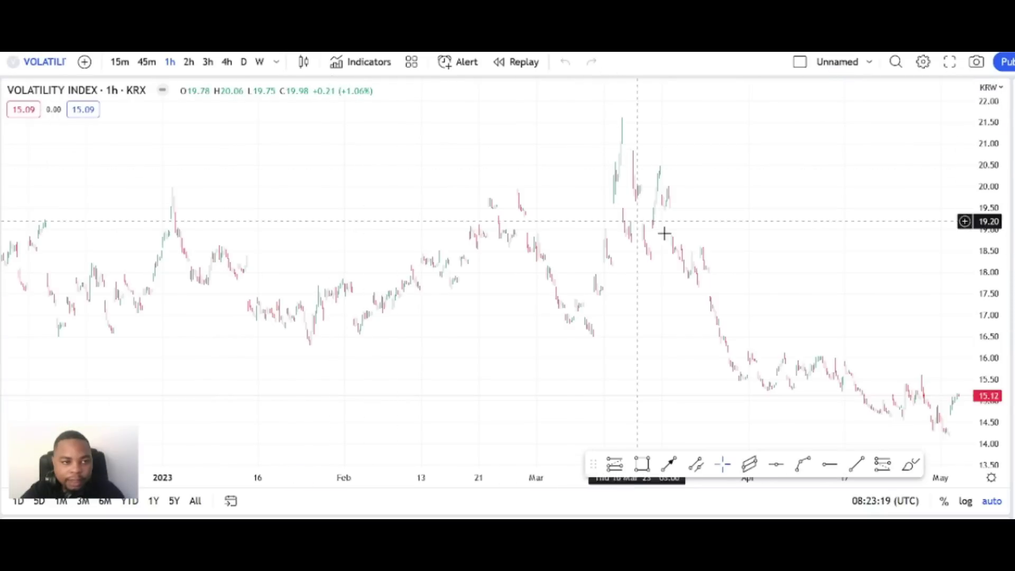
- Examine the Volatility Index history on the daily interval and remove the old drawings from the chart
drag(697, 236, 703, 178)
scroll(494, 247, up, 6)
scroll(553, 176, up, 5)
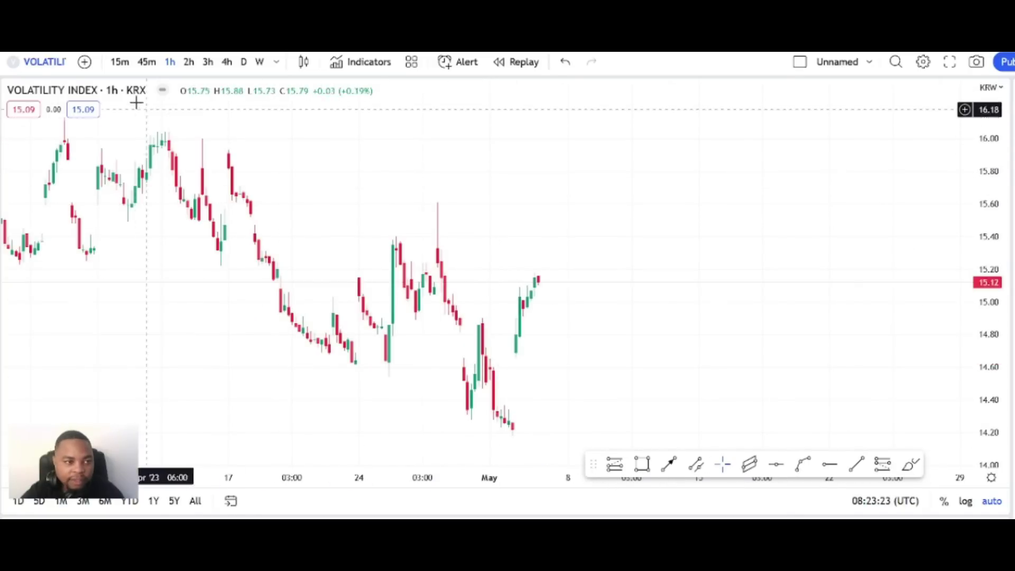
click(189, 62)
click(243, 62)
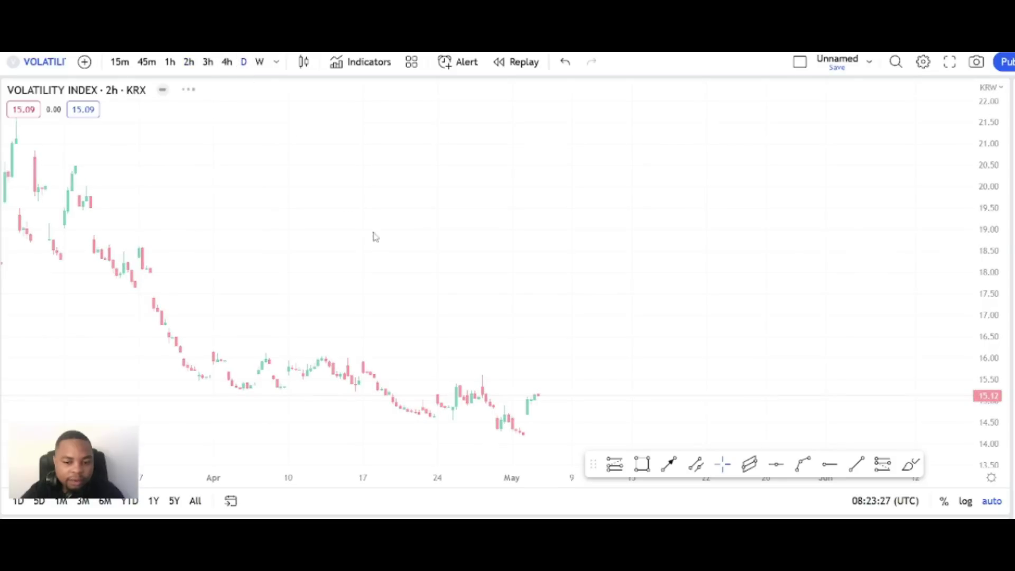
scroll(378, 238, down, 3)
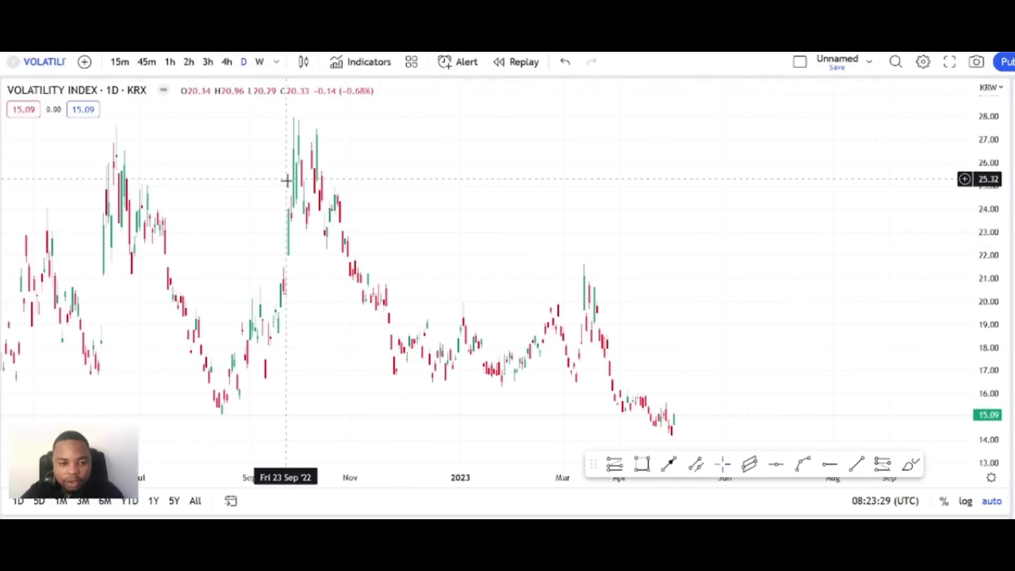
scroll(287, 182, down, 2)
scroll(274, 197, down, 2)
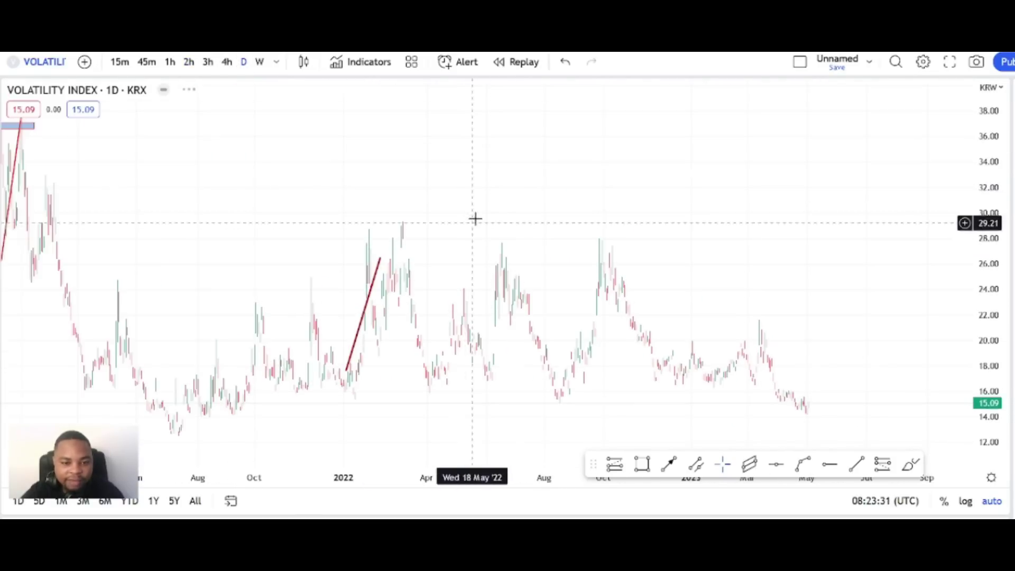
right_click(507, 199)
click(575, 475)
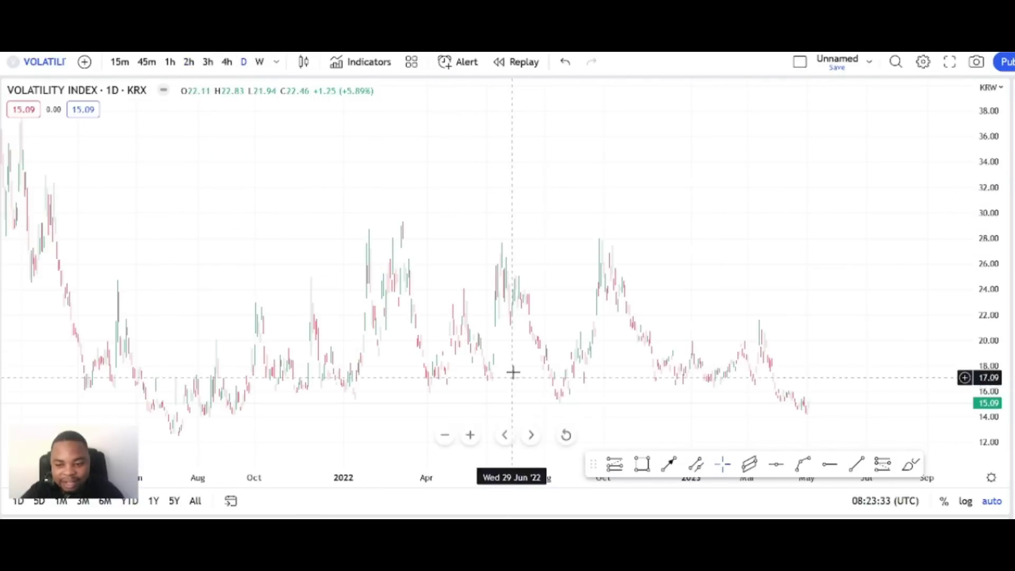
- Switch the Volatility Index chart to the 4-hour interval with prices visible back to autumn 2022
scroll(559, 317, up, 2)
scroll(560, 318, up, 6)
drag(386, 243, 611, 186)
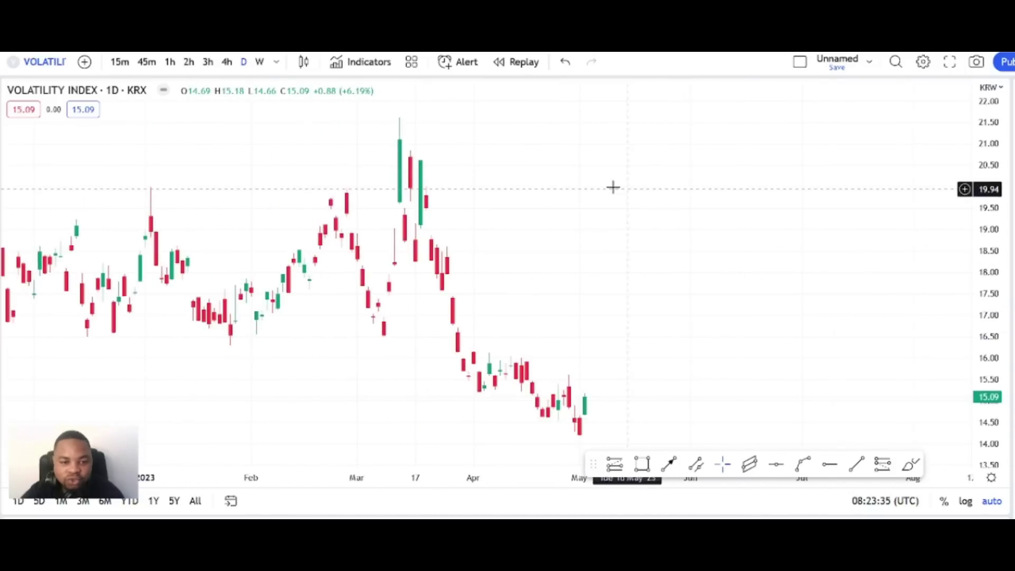
scroll(612, 186, up, 1)
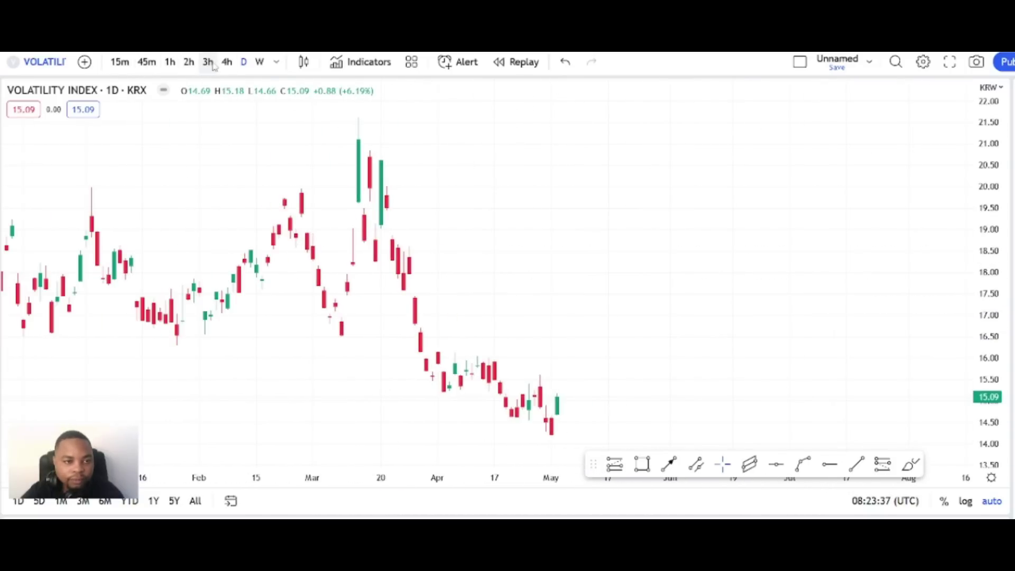
click(226, 62)
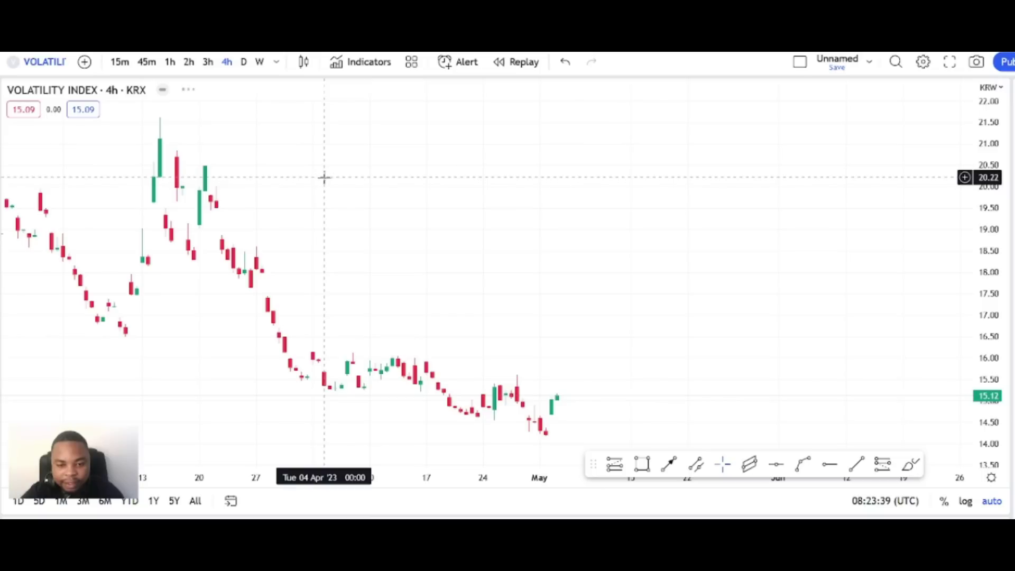
scroll(324, 176, down, 3)
scroll(324, 200, down, 3)
scroll(324, 199, up, 3)
scroll(230, 165, down, 2)
scroll(230, 165, down, 1)
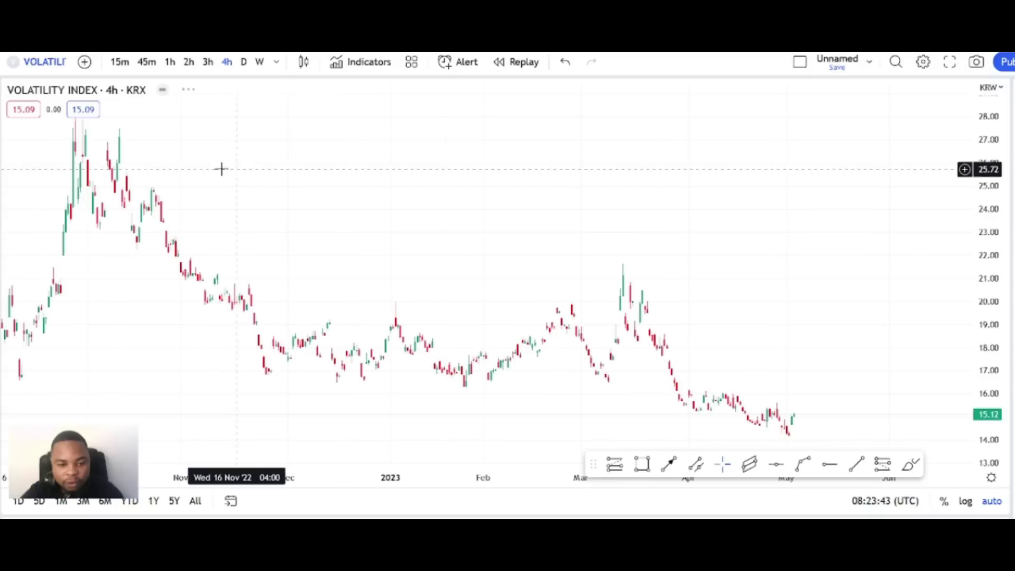
- Change the chart style from candles to Line
click(277, 66)
click(188, 154)
click(304, 70)
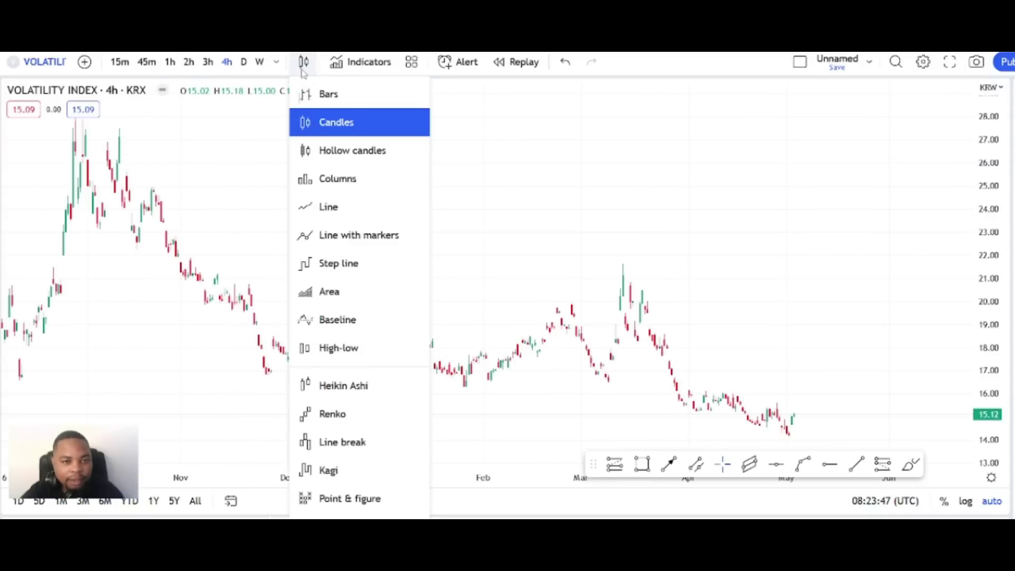
click(324, 207)
- Draw a falling trend line beneath the lows, from 17.17 on 24 November 2022 to 13.96 just beyond the latest price
scroll(338, 212, up, 1)
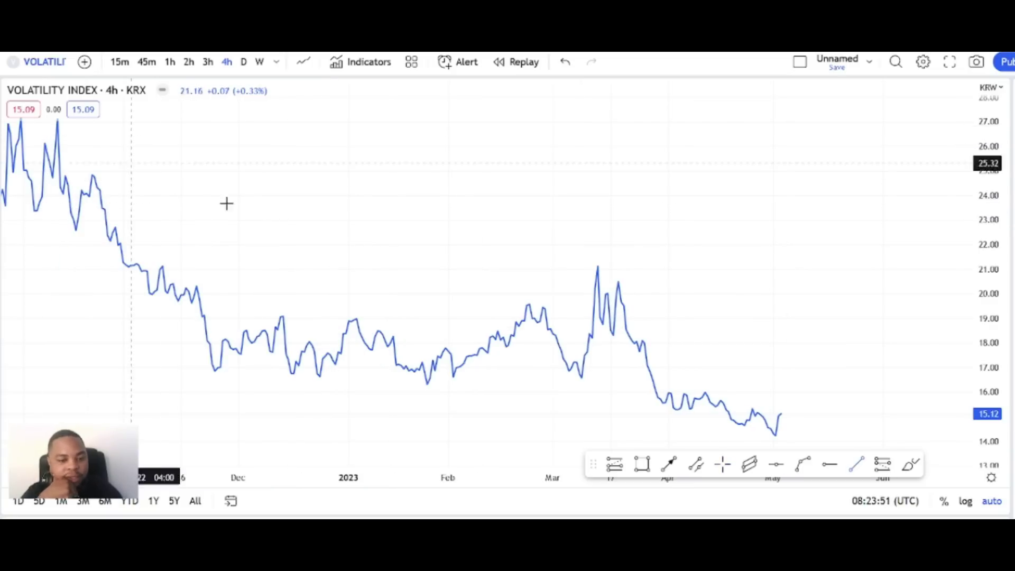
click(212, 364)
click(806, 441)
- Clone the falling trend line and place the copy parallel above the March 2023 peak
right_click(647, 422)
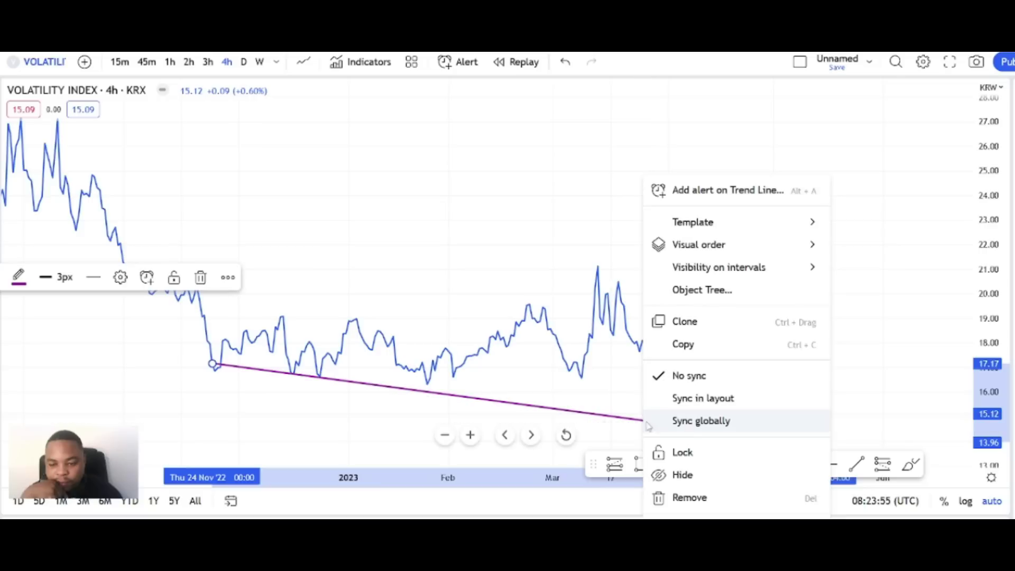
click(681, 322)
mouse_move(574, 383)
mouse_down()
mouse_move(580, 268)
mouse_move(612, 261)
mouse_up()
click(537, 299)
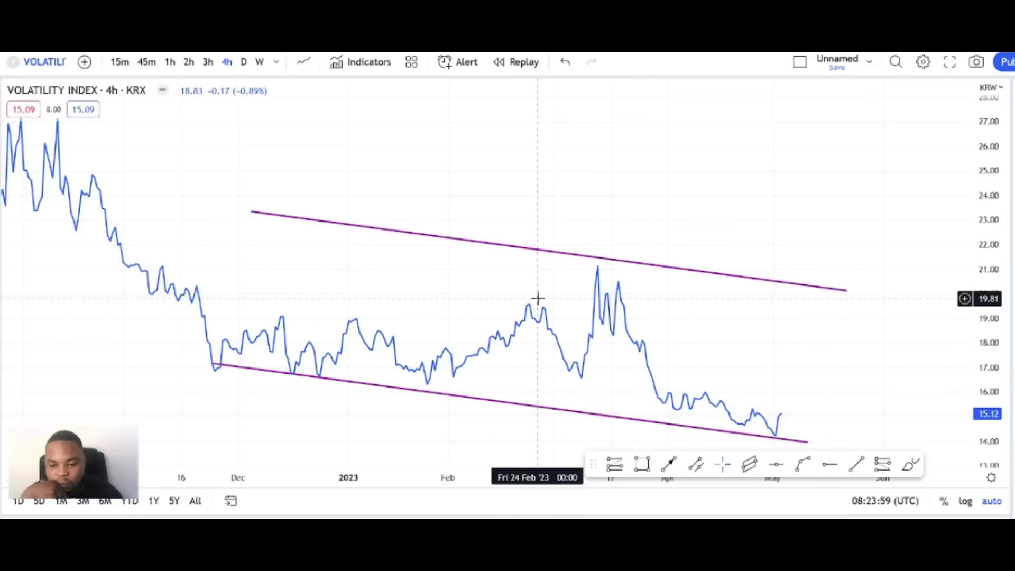
- Place an upward arrow marker from the lower channel line at about 14 to the upper line at about 20
scroll(537, 298, up, 3)
drag(448, 327, 485, 329)
scroll(485, 329, down, 3)
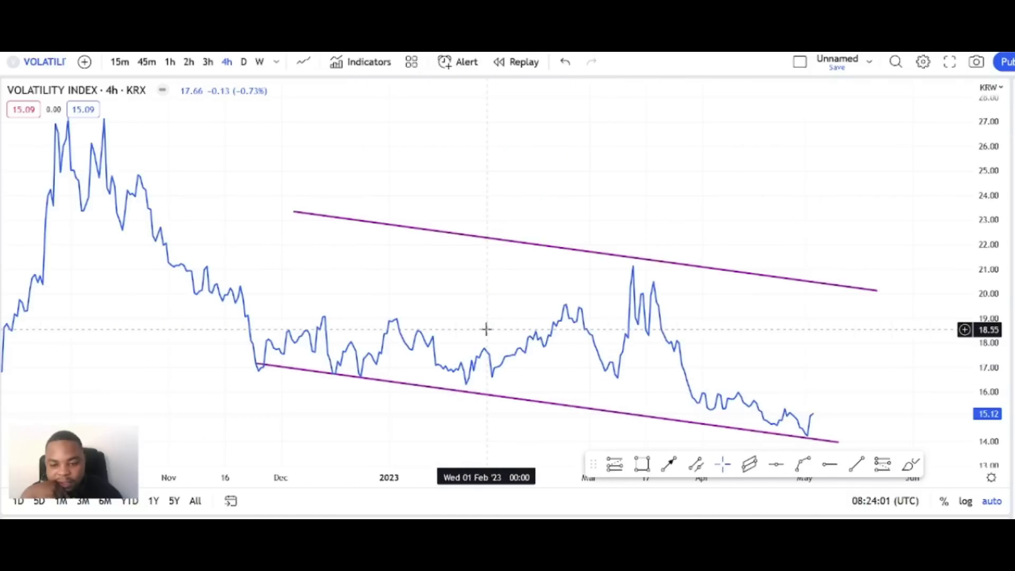
scroll(747, 360, down, 2)
scroll(736, 360, up, 3)
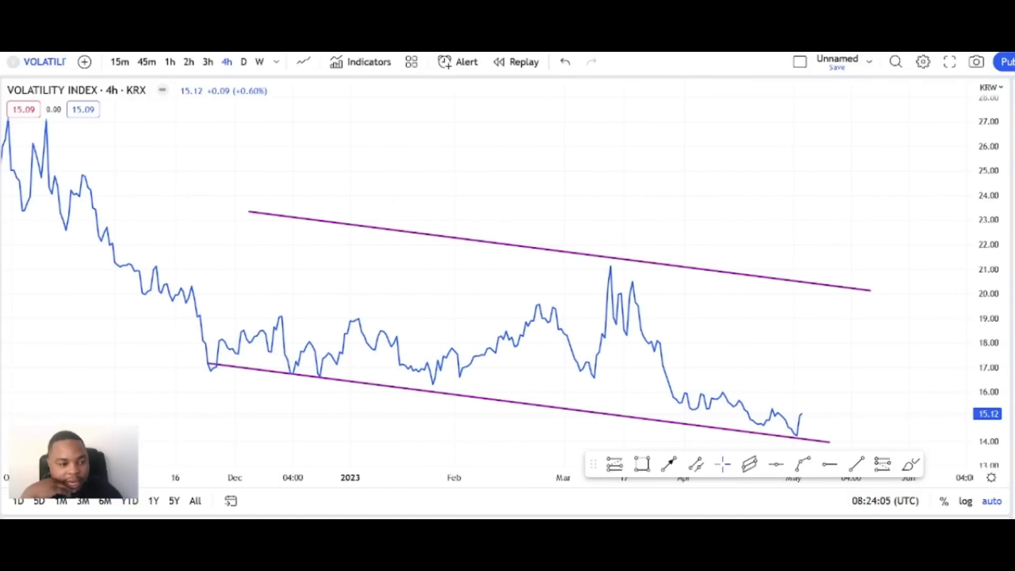
click(1, 230)
click(1, 204)
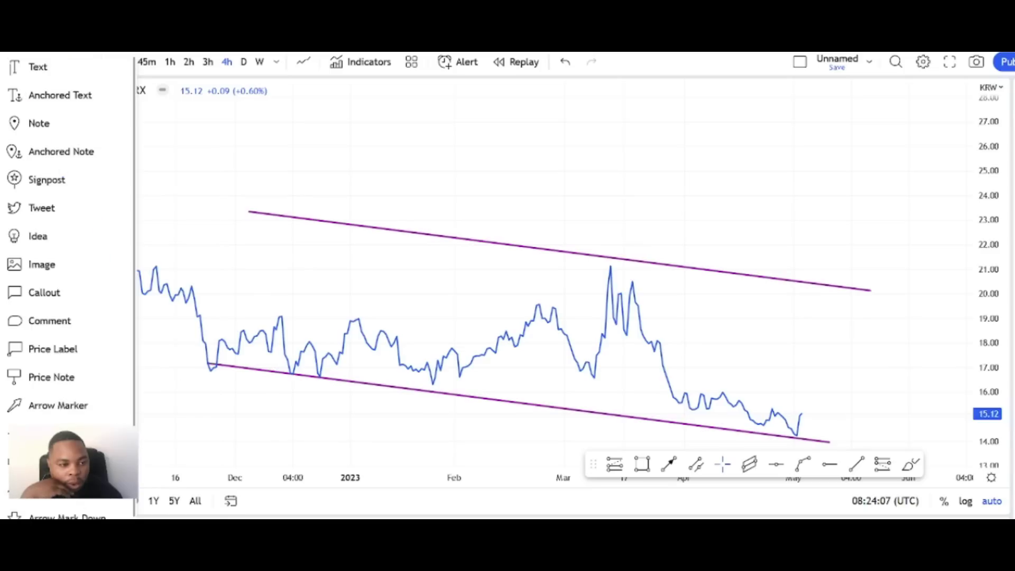
click(58, 405)
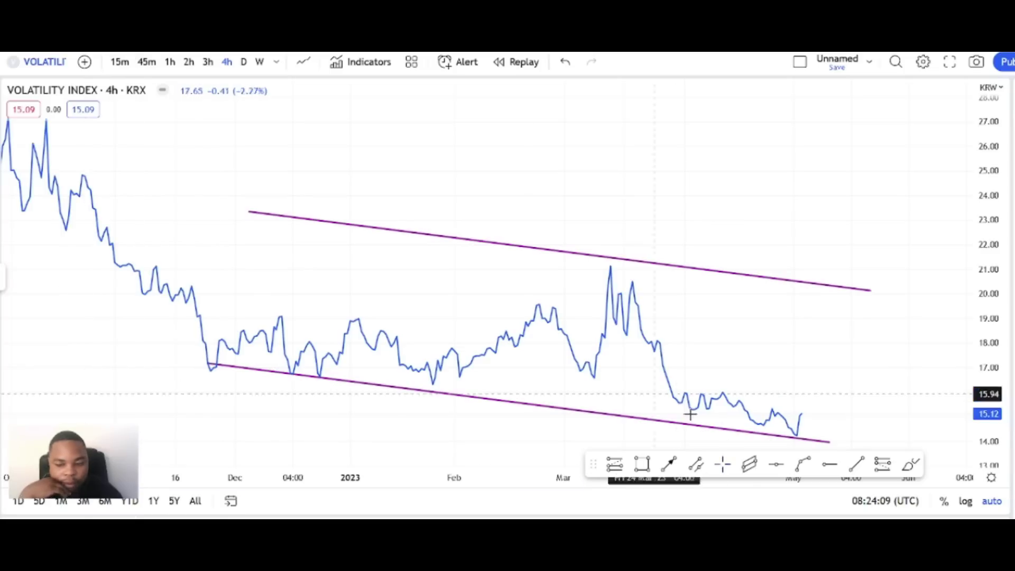
mouse_move(825, 440)
mouse_down()
mouse_move(835, 324)
mouse_move(865, 290)
mouse_up()
- Lower the upper channel line slightly so it touches the March 2023 peak
drag(682, 344, 629, 373)
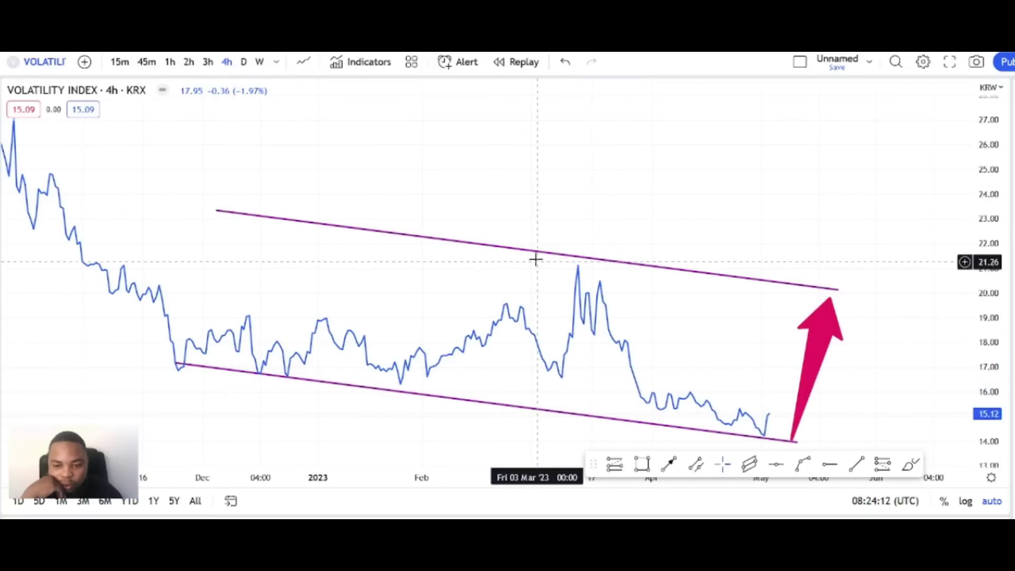
drag(540, 251, 538, 257)
click(435, 286)
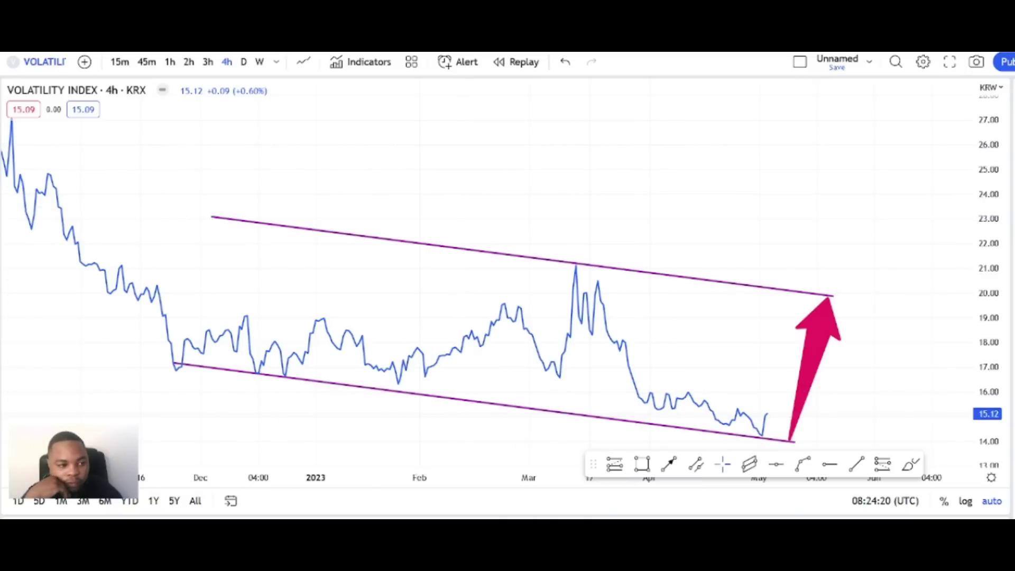
- Sketch freehand W, M and N shapes with the brush in the empty area above the price line
click(2, 172)
click(29, 174)
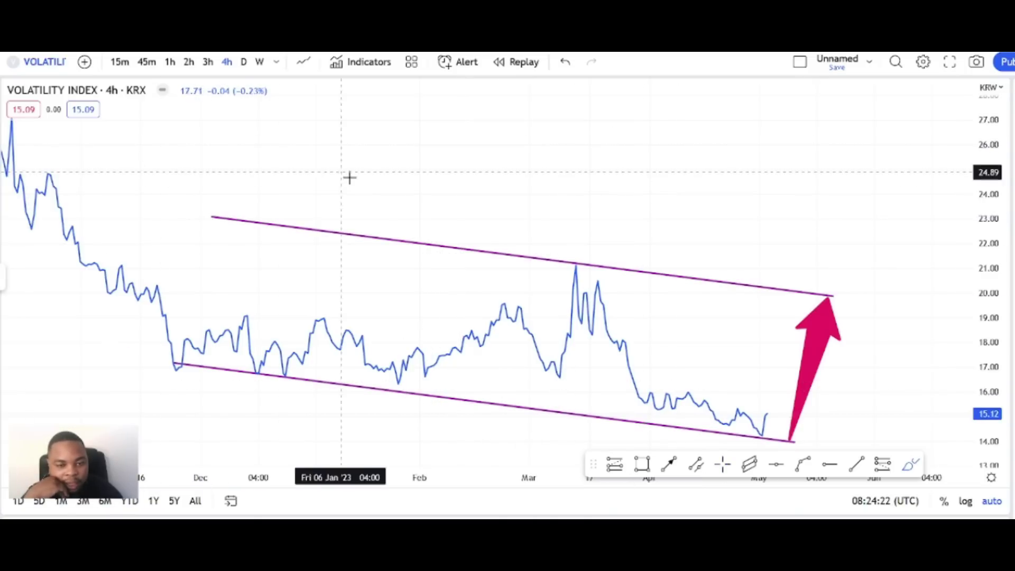
mouse_move(365, 139)
mouse_down()
mouse_move(369, 215)
mouse_move(427, 229)
mouse_move(461, 140)
mouse_up()
mouse_move(569, 144)
mouse_down()
mouse_move(562, 231)
mouse_move(605, 211)
mouse_move(707, 237)
mouse_up()
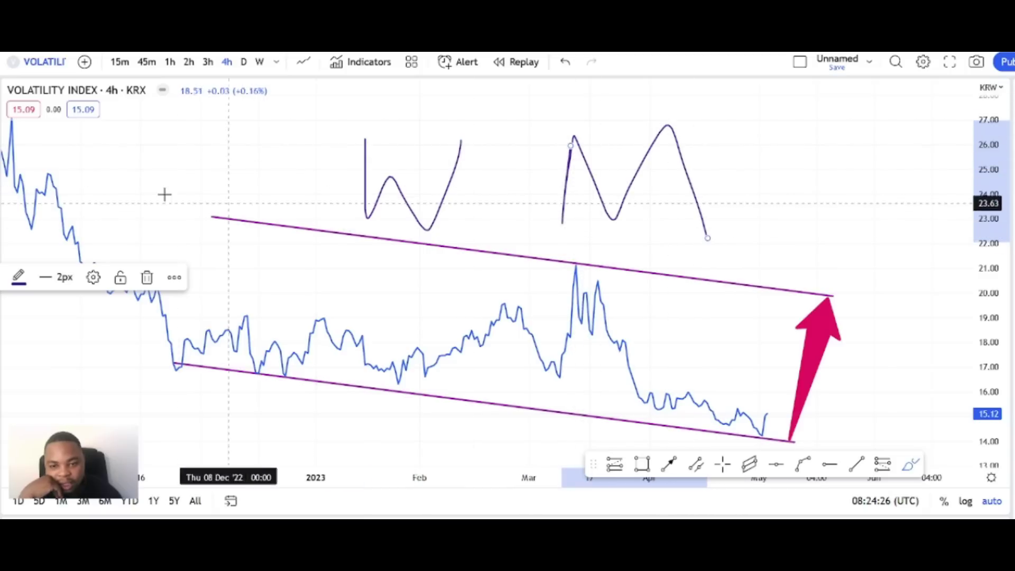
mouse_move(170, 144)
mouse_down()
mouse_move(171, 174)
mouse_move(238, 236)
mouse_move(271, 118)
mouse_up()
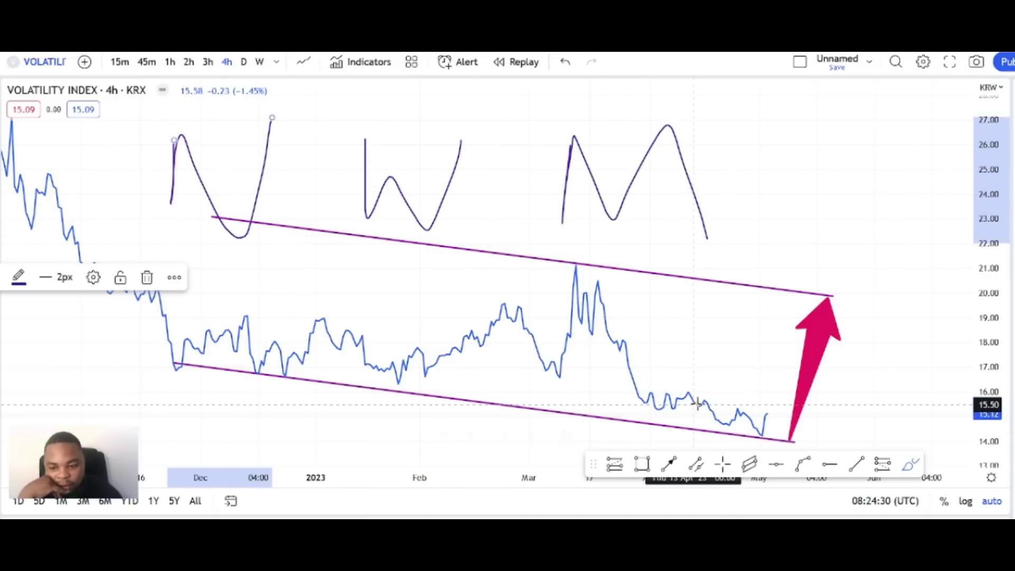
- Trace a W over the latest lows and an M over the March 2023 twin peaks with the brush
scroll(686, 424, up, 1)
mouse_move(678, 377)
mouse_down()
mouse_move(724, 396)
mouse_move(772, 365)
mouse_move(784, 384)
mouse_up()
scroll(614, 349, down, 1)
scroll(614, 349, up, 1)
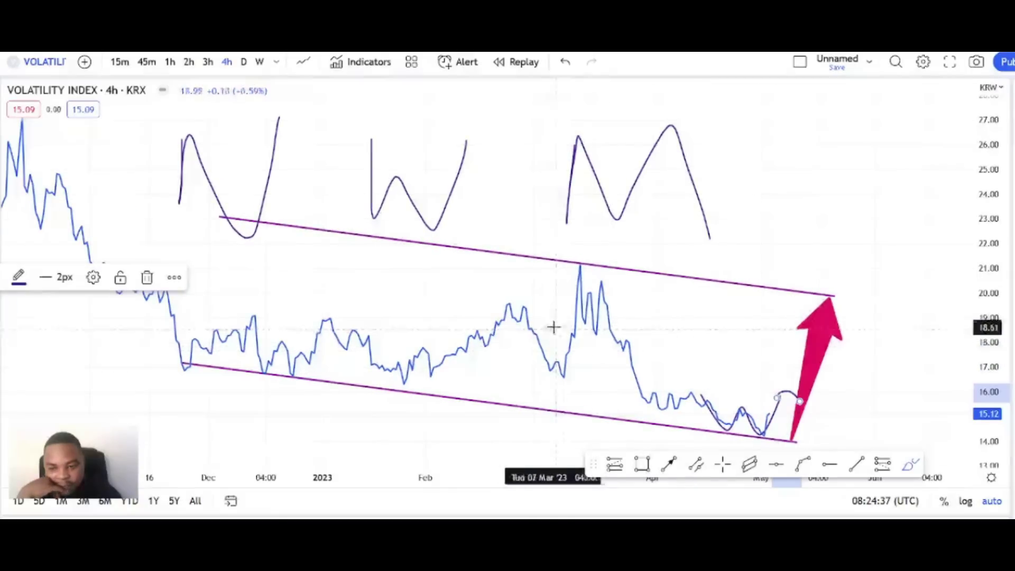
drag(612, 273, 629, 375)
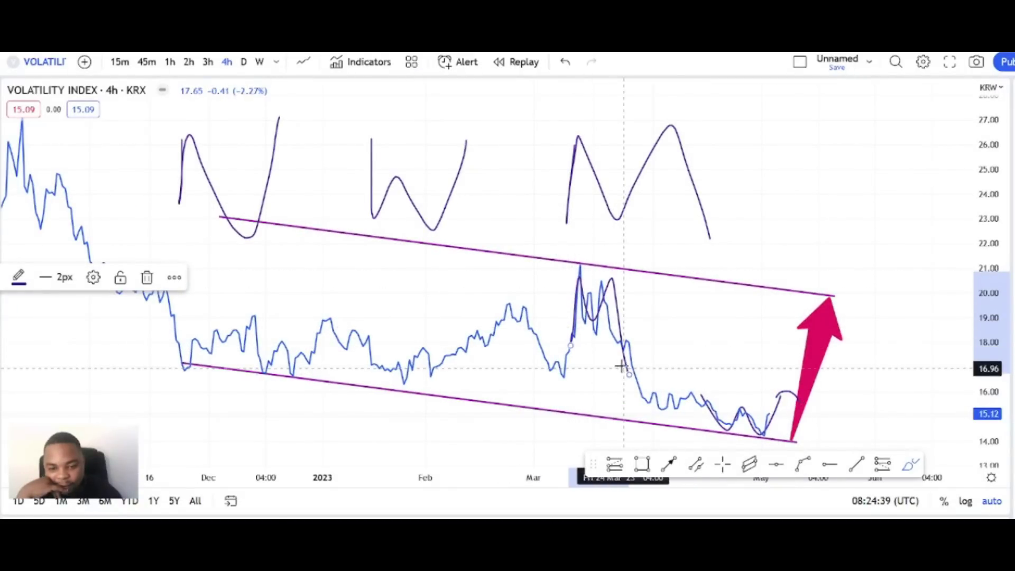
- Trace a W over the December 2022 lows along the lower channel line with the brush
scroll(597, 370, down, 2)
scroll(552, 375, up, 1)
mouse_move(308, 318)
mouse_down()
mouse_move(315, 380)
mouse_move(362, 384)
mouse_move(392, 312)
mouse_up()
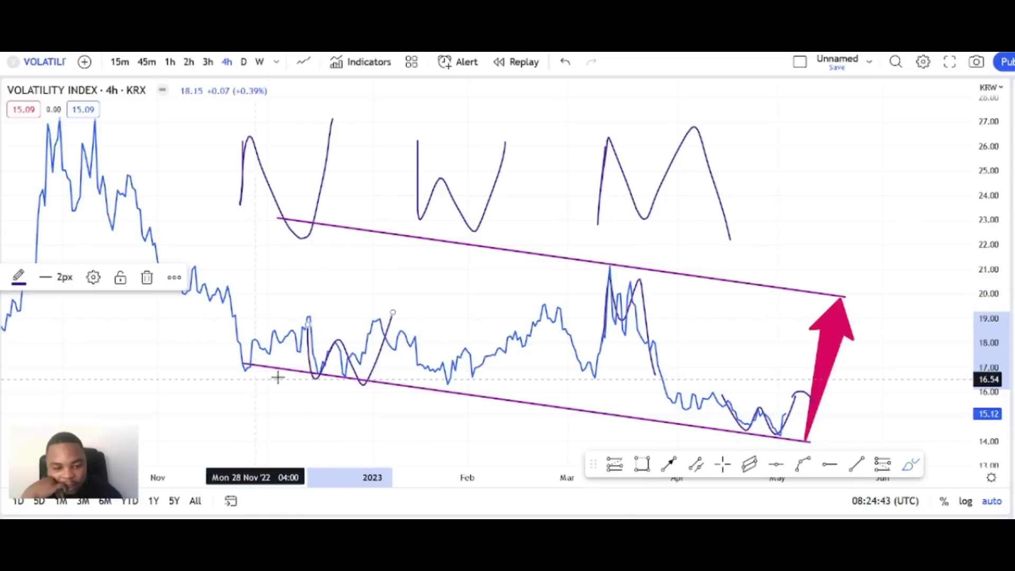
- Circle the freehand N, W and M shapes above the price line with one brush stroke
scroll(476, 335, up, 3)
scroll(452, 370, down, 4)
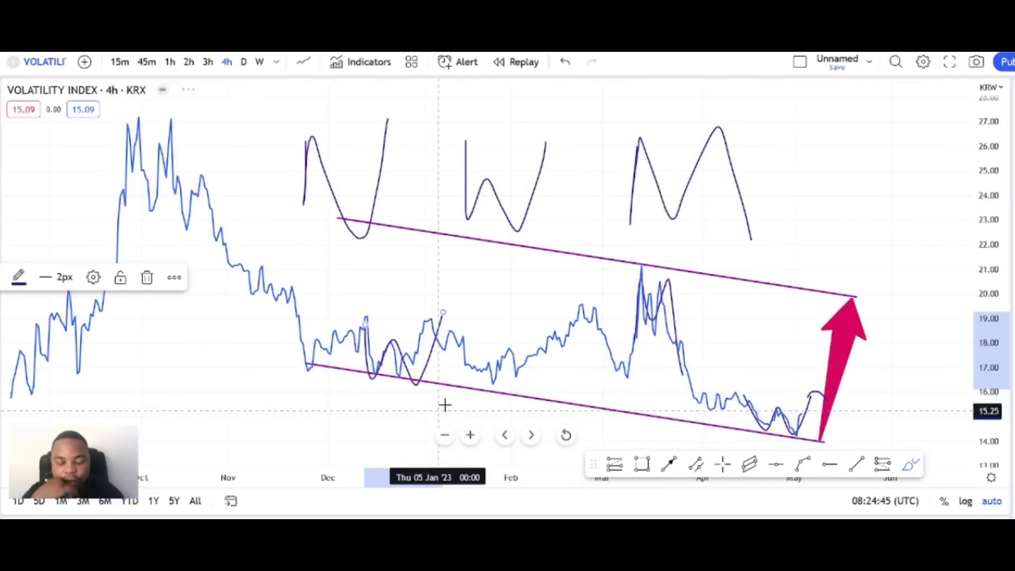
scroll(444, 404, down, 2)
scroll(793, 319, down, 1)
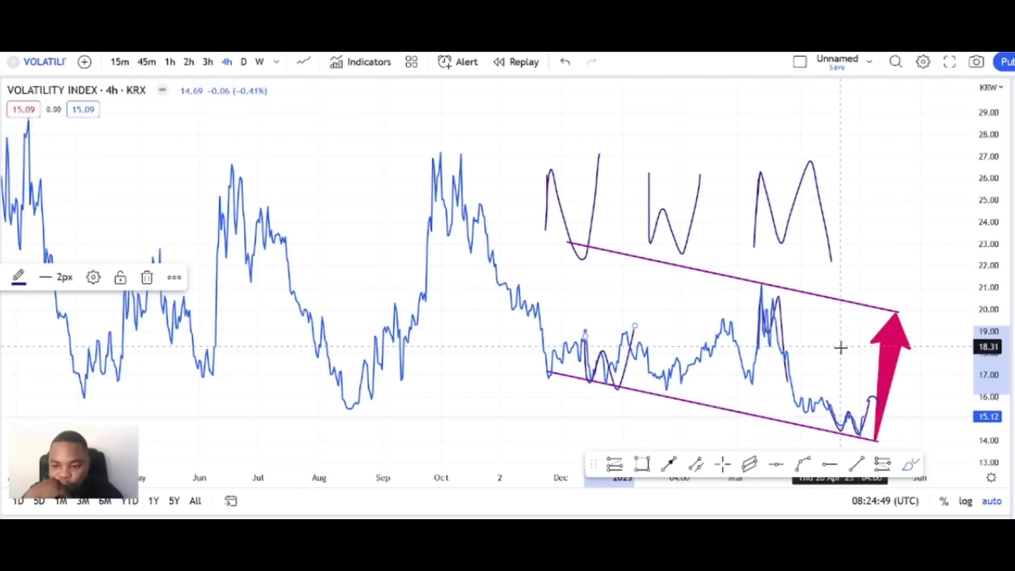
mouse_move(520, 190)
mouse_down()
mouse_move(841, 170)
mouse_move(647, 284)
mouse_move(542, 164)
mouse_up()
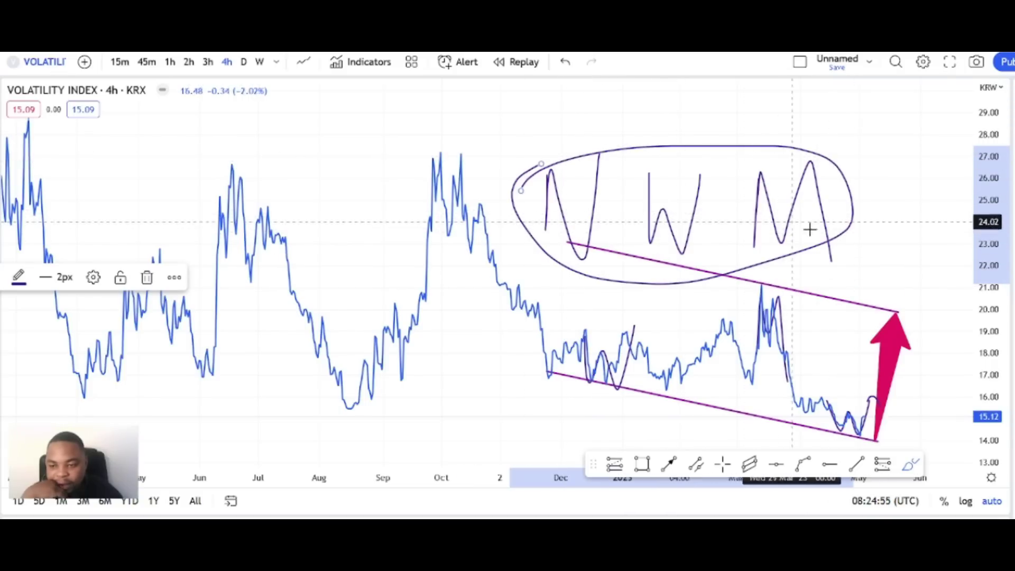
- Handwrite "S&R" with the brush below the September to November 2022 prices and add lines above and beneath it
scroll(735, 328, up, 2)
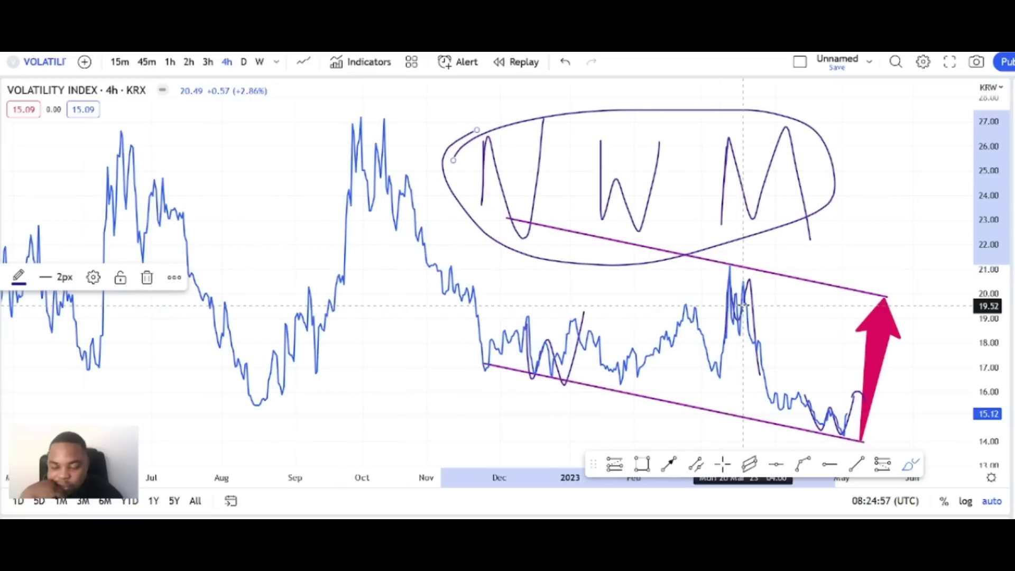
scroll(732, 333, up, 1)
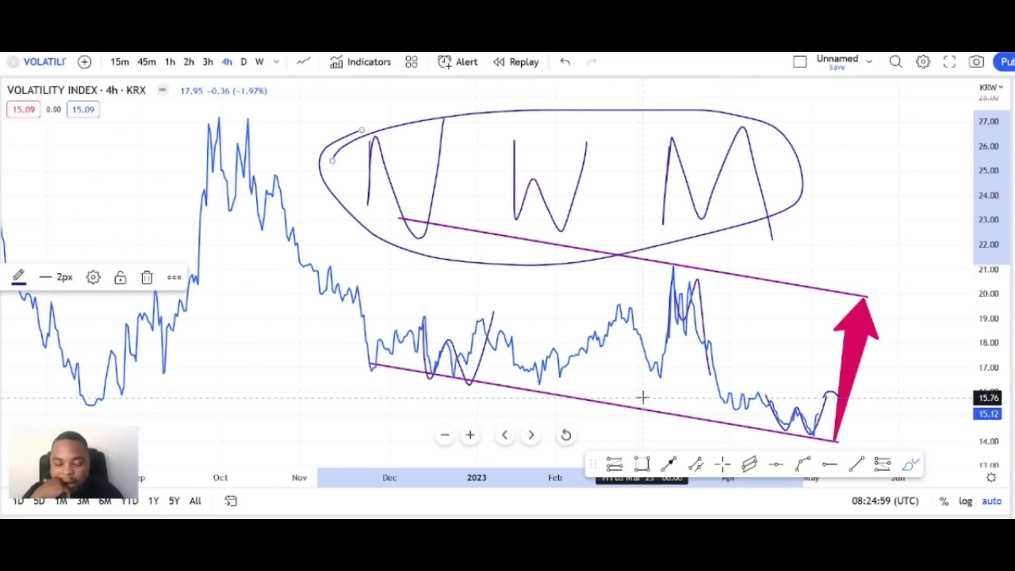
scroll(677, 396, up, 1)
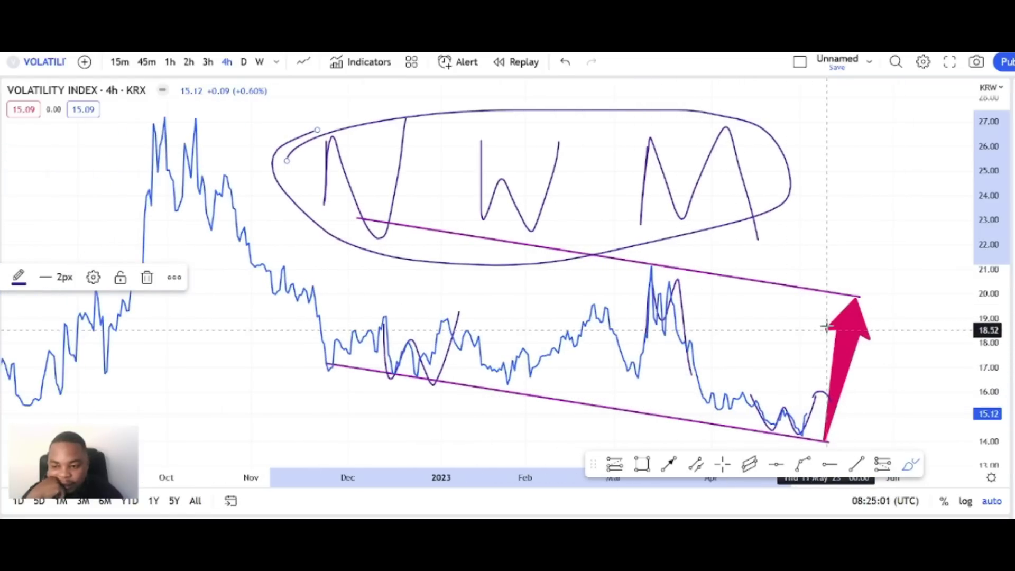
scroll(294, 359, down, 1)
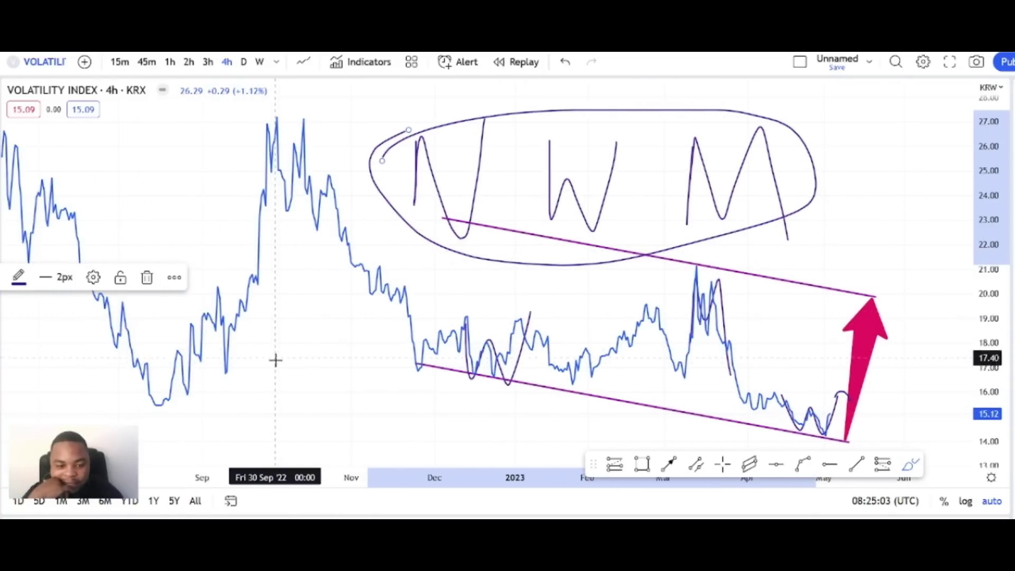
scroll(301, 396, down, 1)
scroll(312, 391, up, 3)
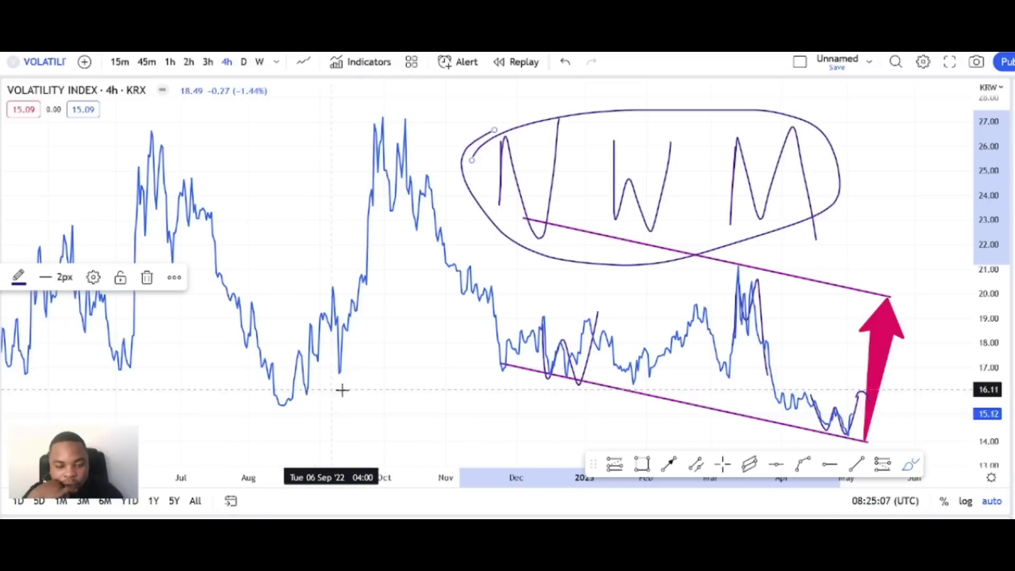
drag(400, 365, 310, 415)
mouse_move(464, 361)
mouse_down()
mouse_move(447, 359)
mouse_move(476, 386)
mouse_move(501, 363)
mouse_move(523, 390)
mouse_move(259, 449)
mouse_up()
drag(343, 366, 521, 329)
- Draw a rectangle zone between about 16.0 and 16.5, from early December 2022 to the end of May 2023
scroll(524, 368, down, 2)
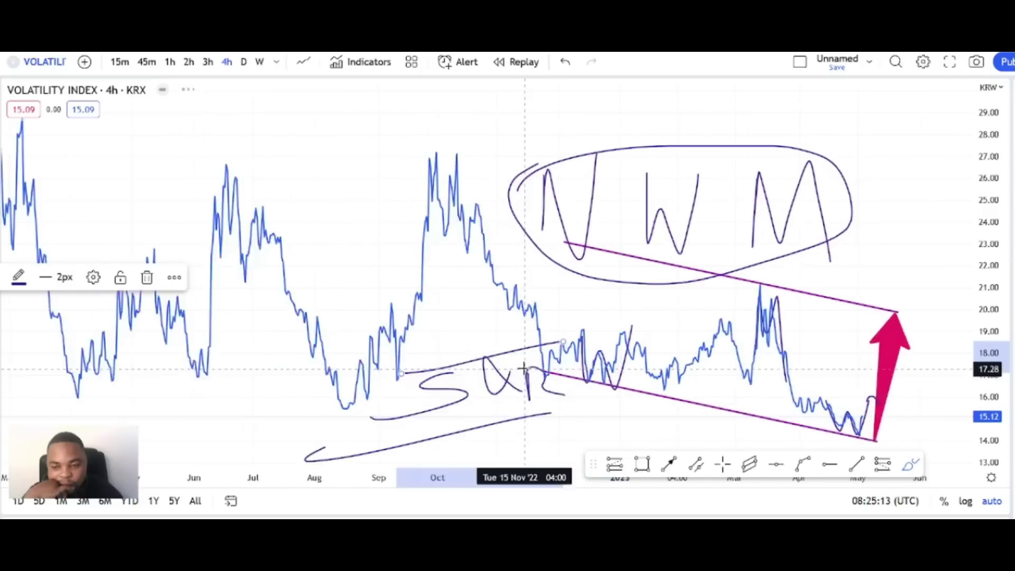
scroll(523, 368, up, 4)
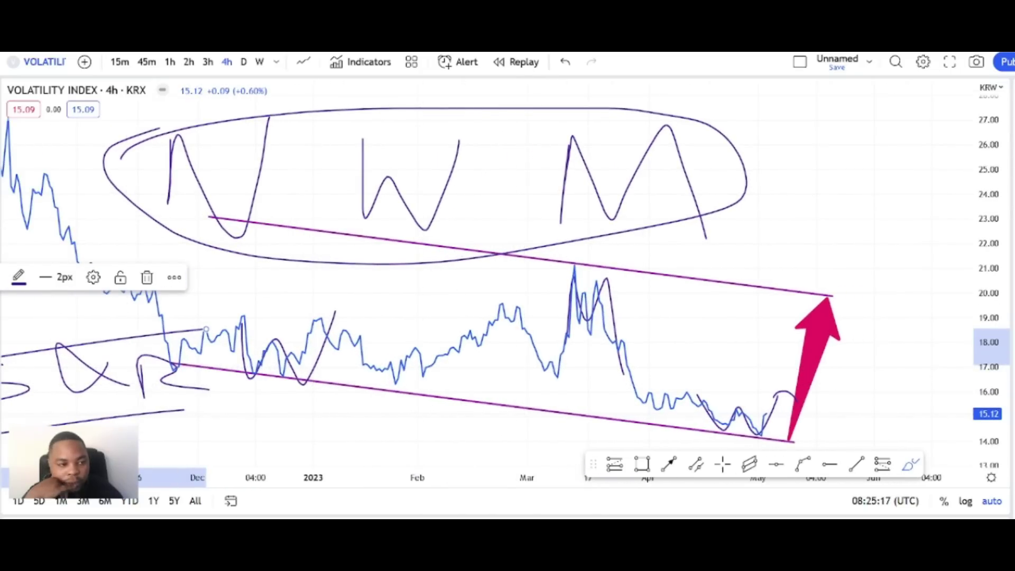
click(1, 174)
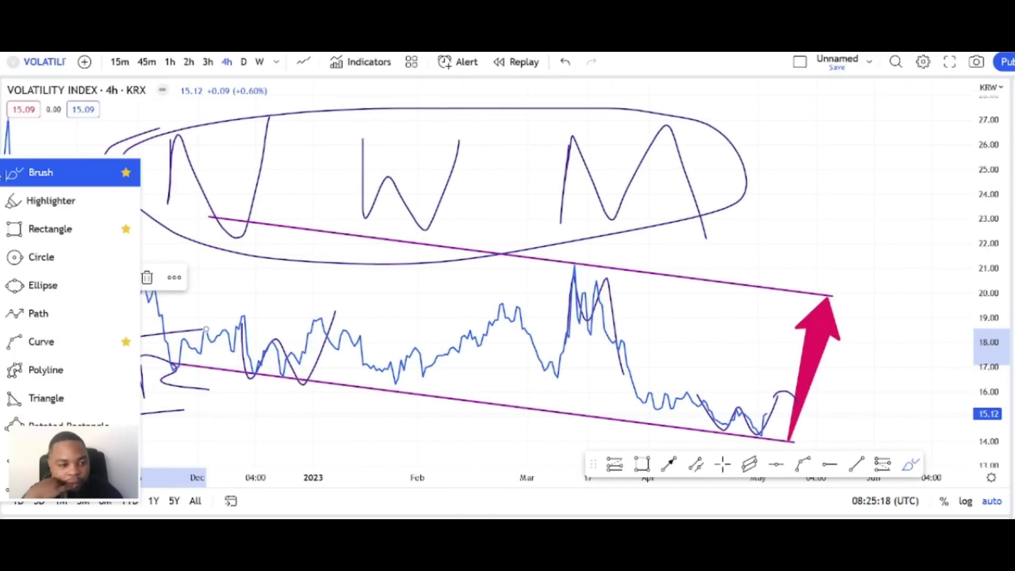
click(19, 235)
drag(220, 376, 871, 389)
click(871, 390)
click(717, 330)
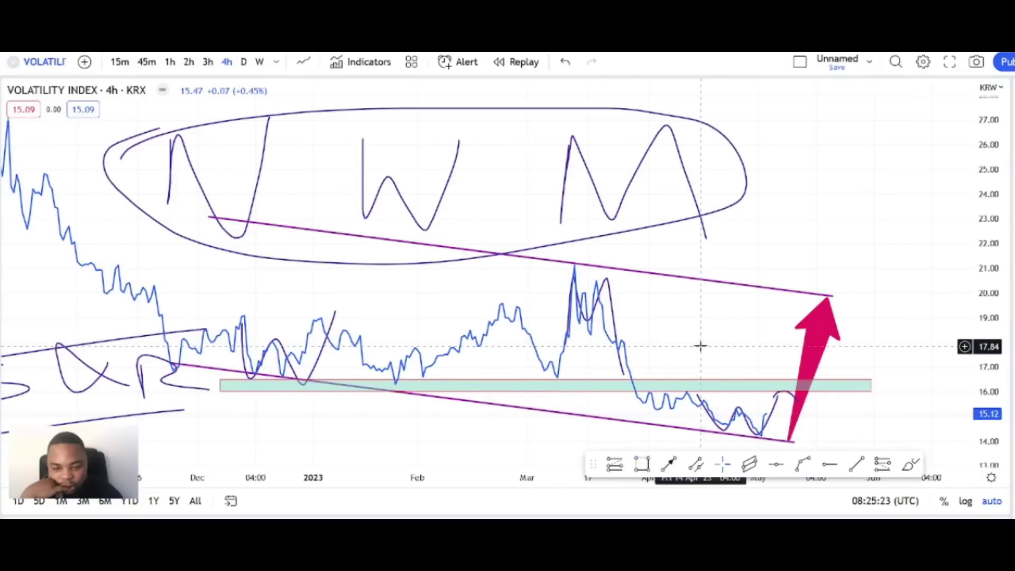
- Move the upward arrow to start at the rectangle's lower edge at about 16, with its tip at about 20.6
scroll(697, 345, down, 2)
mouse_move(862, 424)
mouse_down()
mouse_move(840, 364)
mouse_move(857, 376)
mouse_up()
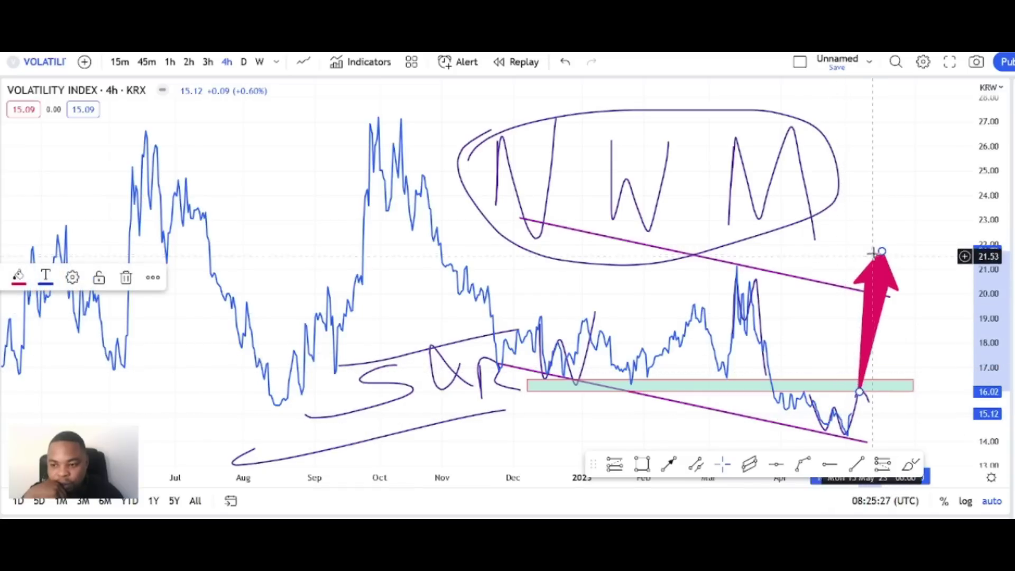
drag(881, 251, 867, 279)
click(645, 317)
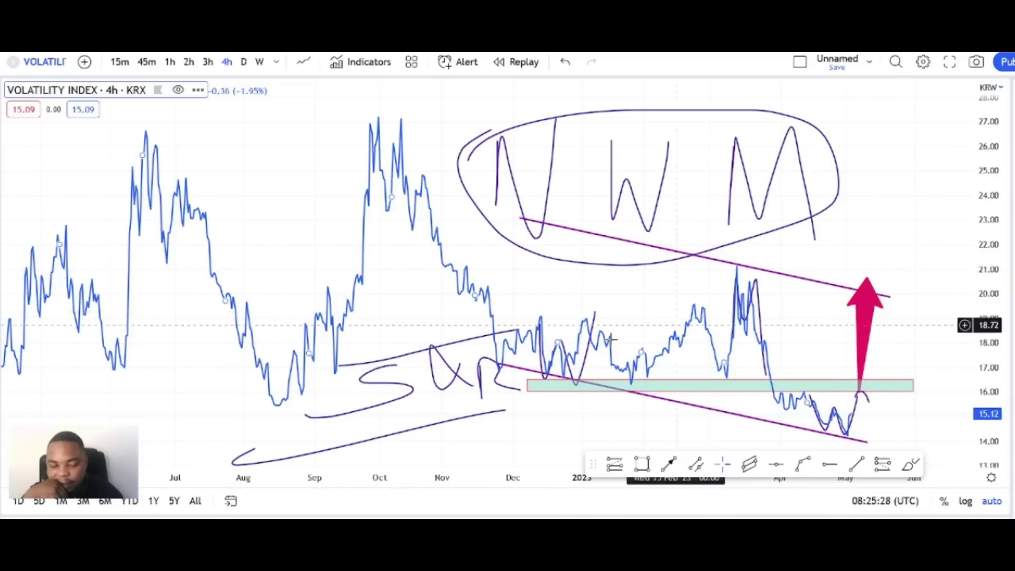
- Lower the upward arrow's tip to about 20.1 so it touches the upper channel line
scroll(645, 324, down, 3)
scroll(190, 275, down, 3)
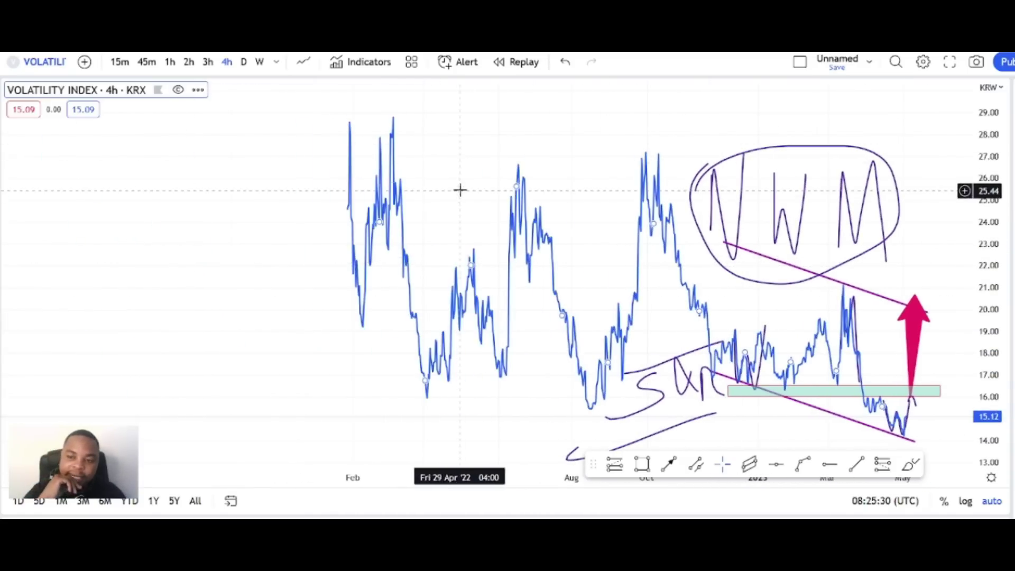
scroll(463, 190, up, 6)
scroll(461, 217, up, 1)
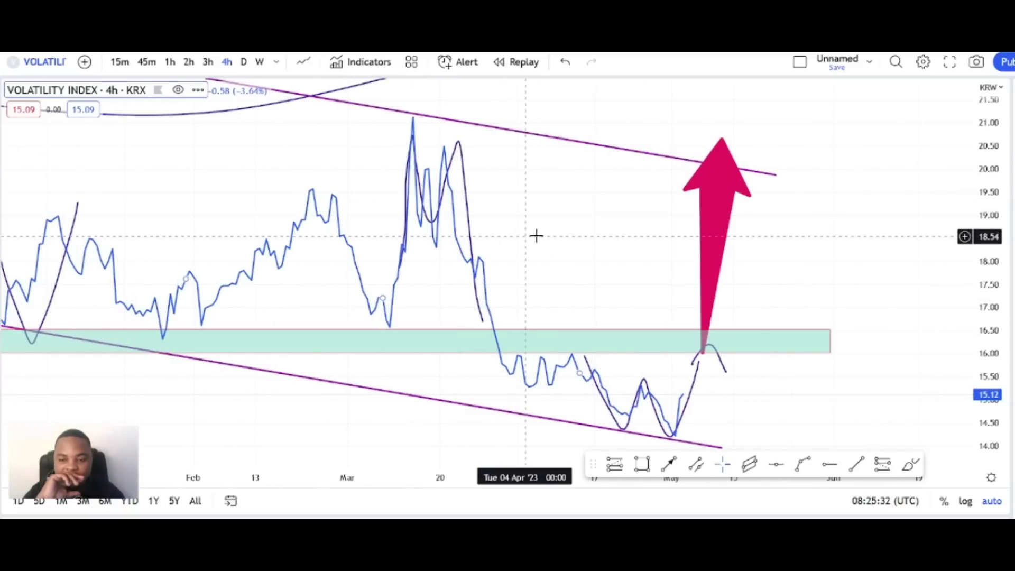
drag(538, 241, 597, 264)
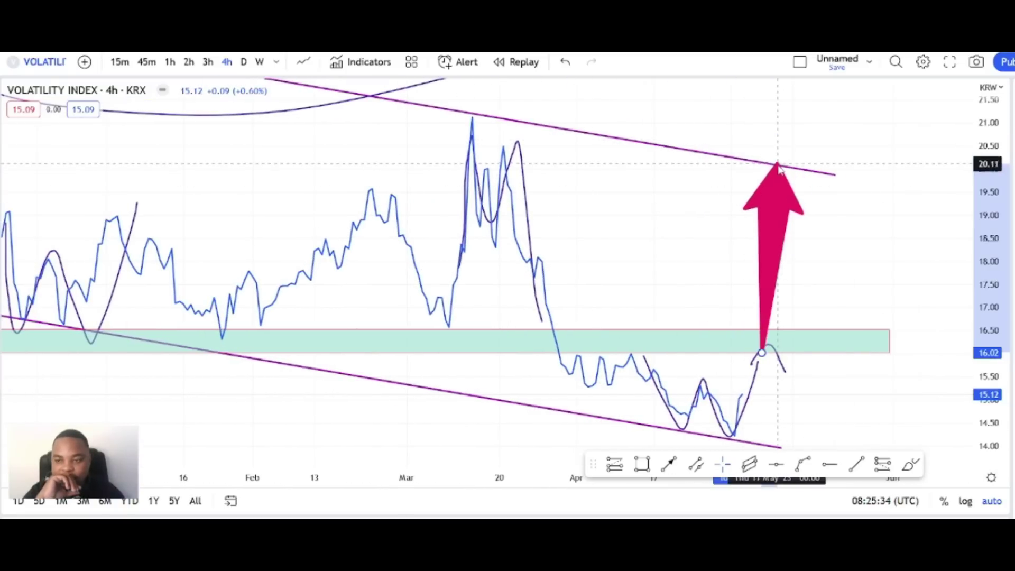
- Adjust the upward arrow's tip to about 19.9, just below the upper channel line
scroll(731, 201, left, 3)
scroll(734, 211, down, 5)
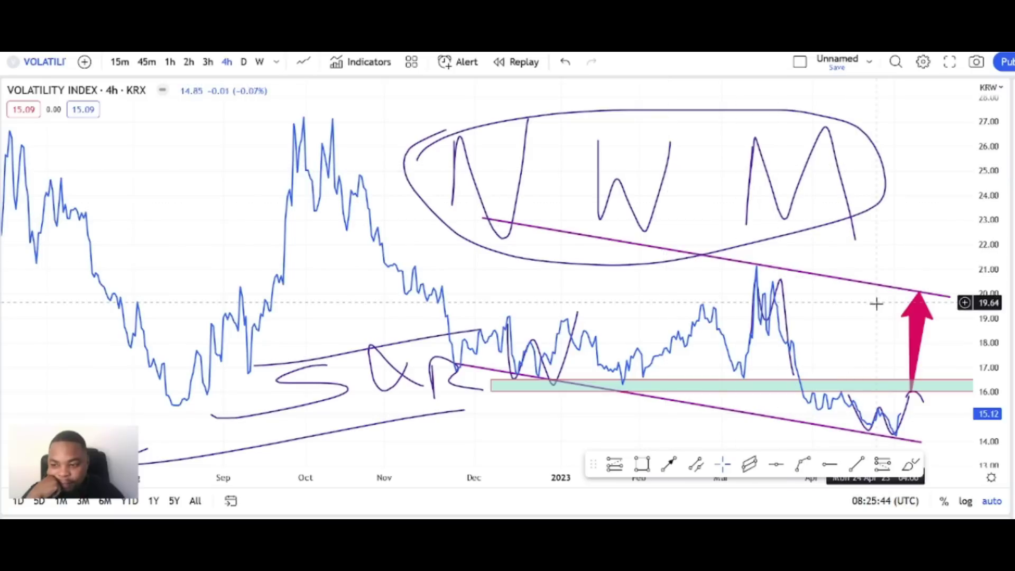
drag(918, 298, 916, 317)
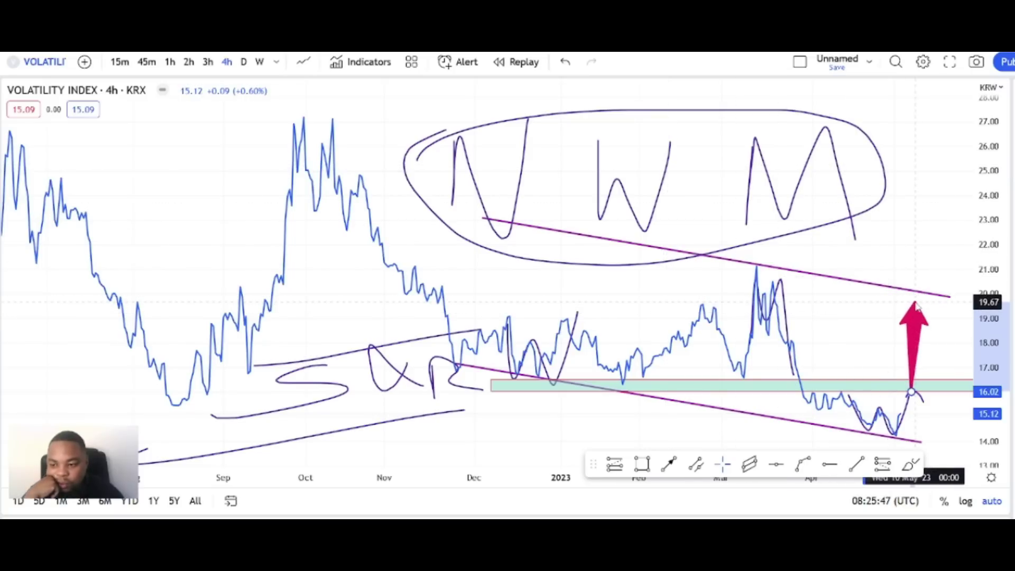
click(840, 308)
drag(840, 311, 703, 341)
scroll(698, 341, up, 4)
scroll(694, 341, up, 2)
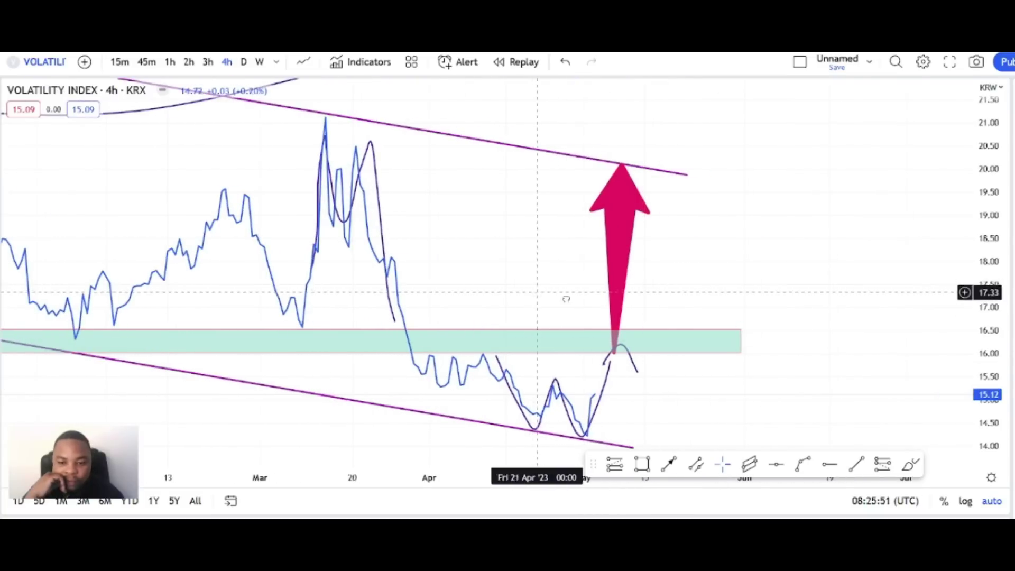
drag(566, 296, 674, 233)
drag(725, 165, 729, 173)
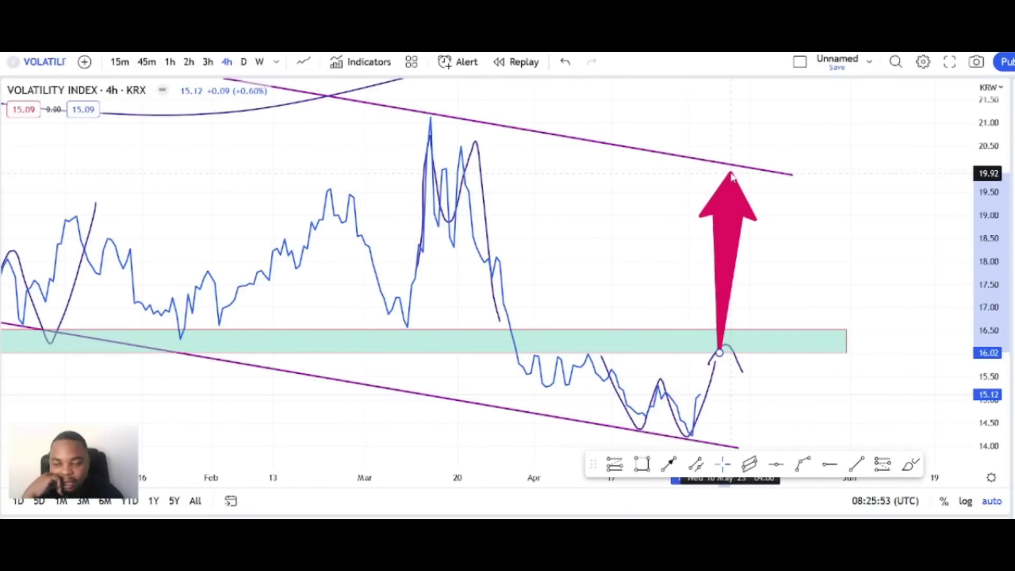
click(627, 206)
drag(653, 211, 795, 235)
scroll(731, 233, down, 3)
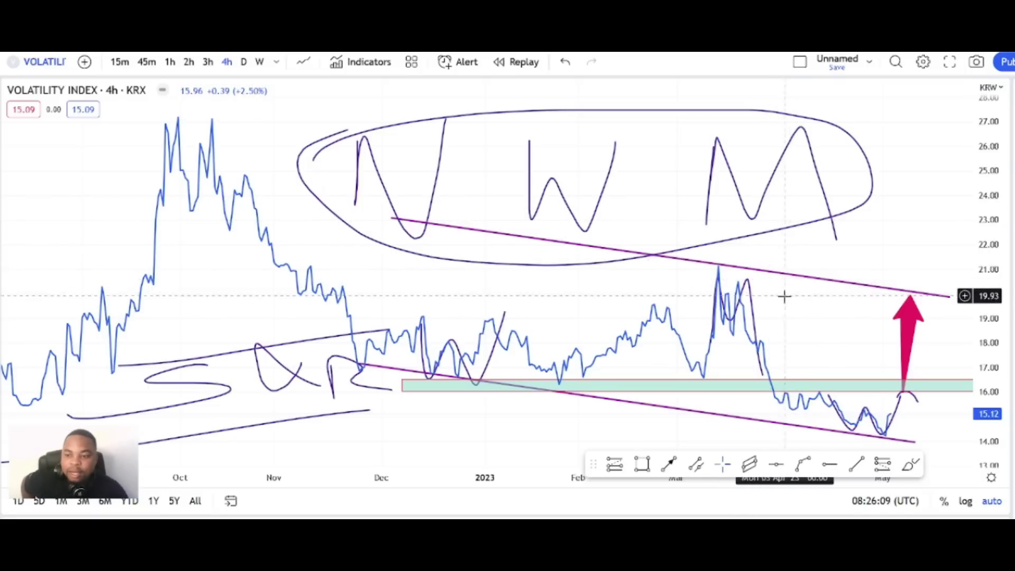
scroll(785, 296, down, 2)
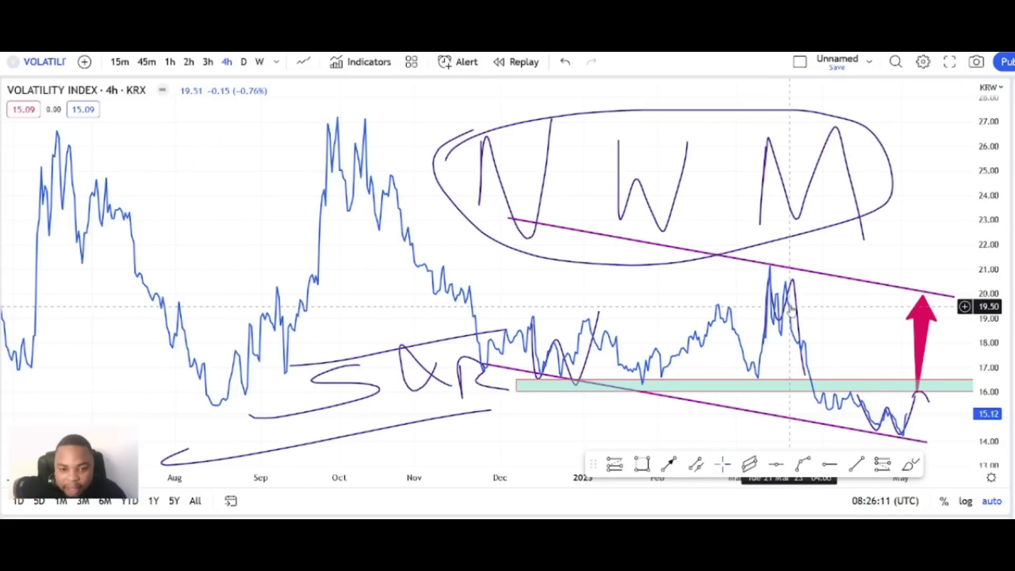